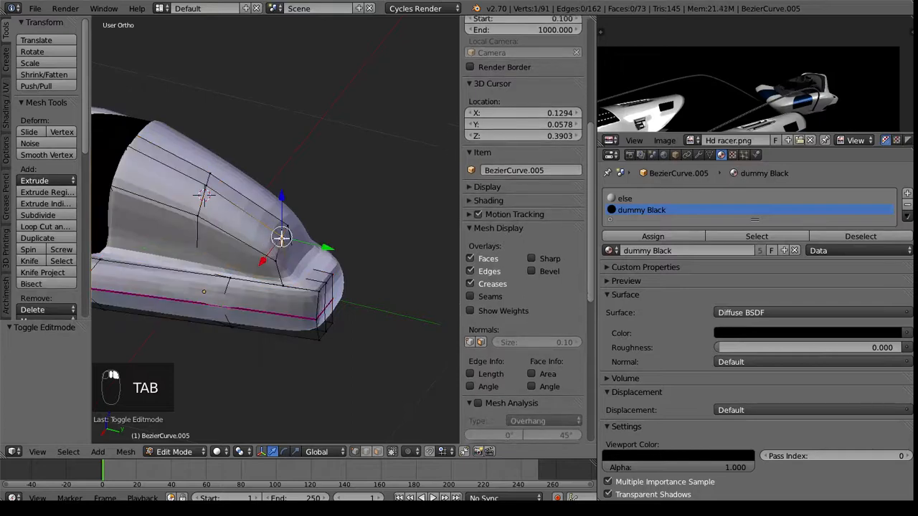
# - Select the two end faces of the raised section behind the cockpit and flatten them by scaling to 0 along Y
pyautogui.keyDown('shift'); pyautogui.rightClick(280, 238); pyautogui.keyUp('shift')
pyautogui.rightClick(275, 259)
pyautogui.keyDown('shift'); pyautogui.rightClick(280, 236); pyautogui.keyUp('shift')
pyautogui.keyDown('shift'); pyautogui.rightClick(287, 229); pyautogui.keyUp('shift')
pyautogui.press('z')
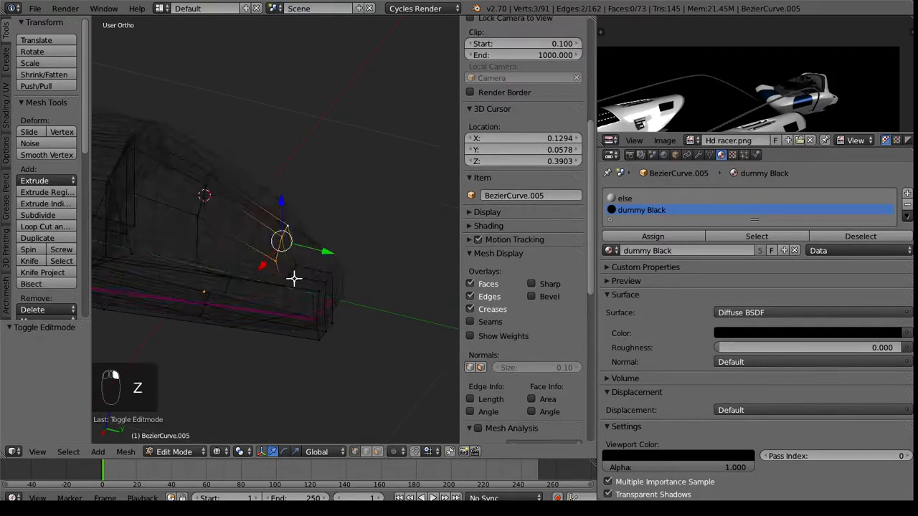
pyautogui.moveTo(295, 277); pyautogui.dragTo(352, 214, button='middle')
pyautogui.keyDown('shift'); pyautogui.rightClick(285, 266); pyautogui.keyUp('shift')
pyautogui.press('z')
pyautogui.press('s')
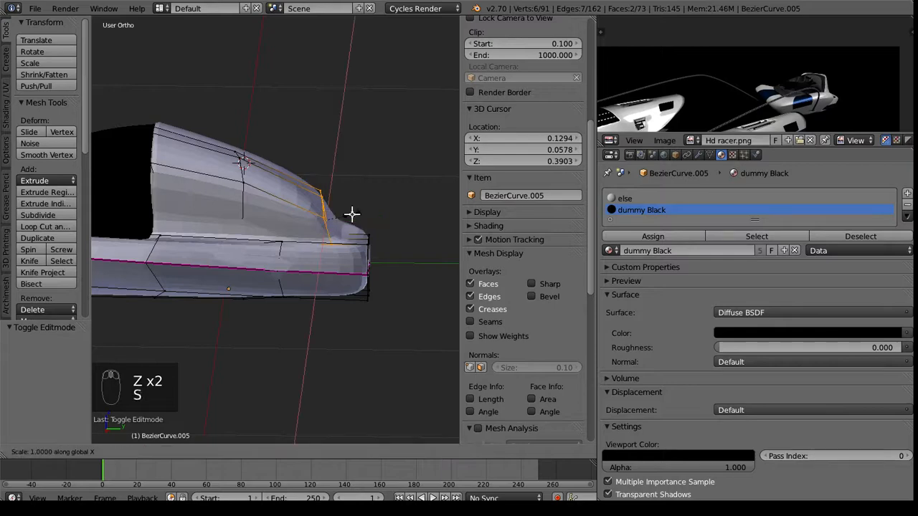
pyautogui.press('Return')
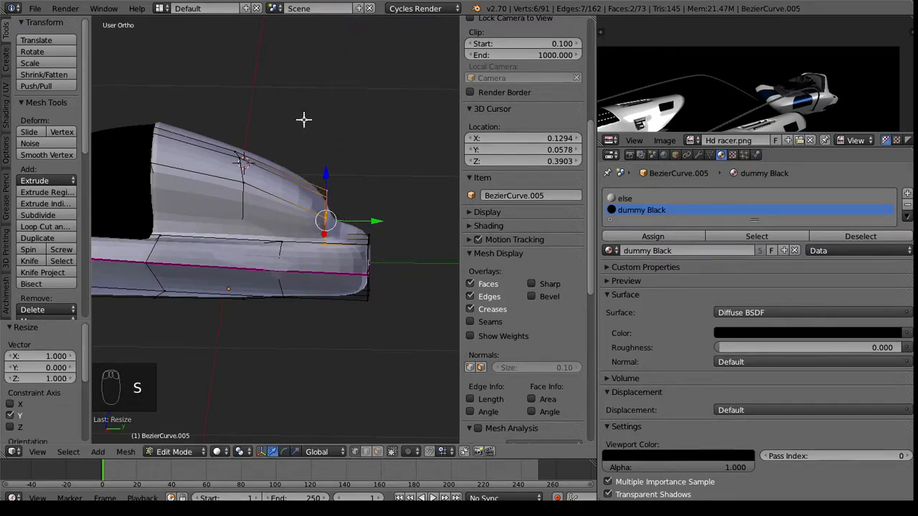
# - Extrude the two flattened rear faces in place and scale them down to form an inset rim
pyautogui.moveTo(304, 119); pyautogui.dragTo(225, 169, button='middle')
pyautogui.scroll(8, 506, 66)
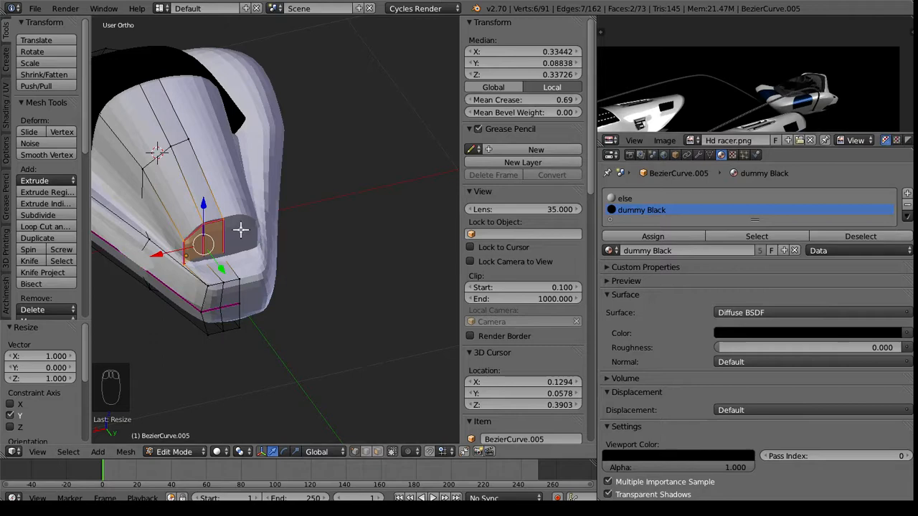
pyautogui.moveTo(239, 229); pyautogui.dragTo(273, 209, button='middle')
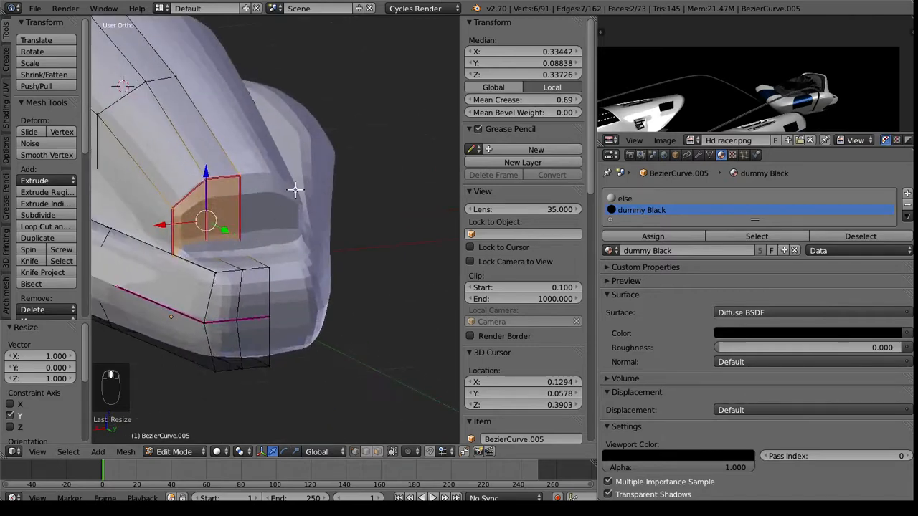
pyautogui.press('e')
pyautogui.press('s')
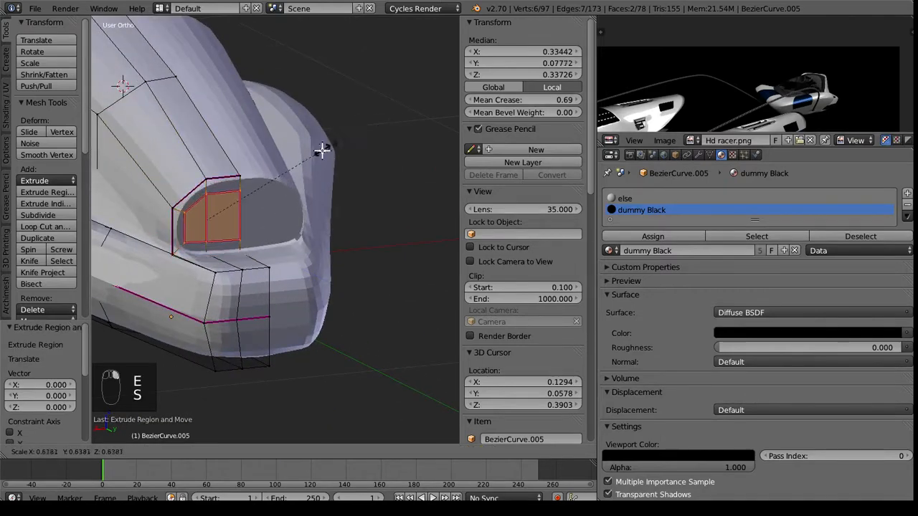
pyautogui.click(356, 140)
# - Extrude the inset rear faces inward to form a recessed opening and check the result in Object Mode
pyautogui.moveTo(356, 140); pyautogui.dragTo(362, 312, button='middle')
pyautogui.press('e')
pyautogui.press('Tab')
pyautogui.press('Tab')
pyautogui.moveTo(339, 320); pyautogui.dragTo(328, 314)
pyautogui.press('Tab')
pyautogui.moveTo(359, 353); pyautogui.dragTo(413, 335, button='middle')
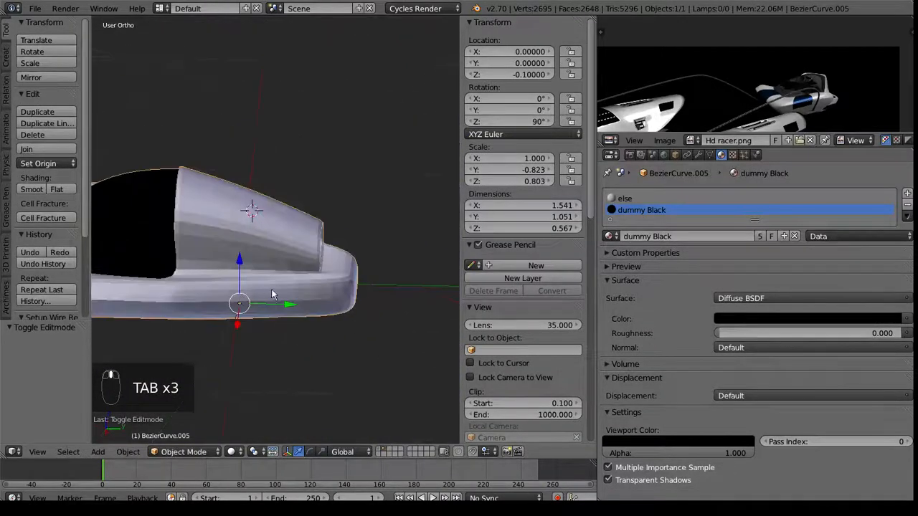
# - Inset the hull's side face beside the black cockpit area by extruding it in place and scaling it to 0.484
pyautogui.press('Tab')
pyautogui.moveTo(271, 289); pyautogui.dragTo(265, 322, button='middle')
pyautogui.click(377, 453)
pyautogui.rightClick(264, 322)
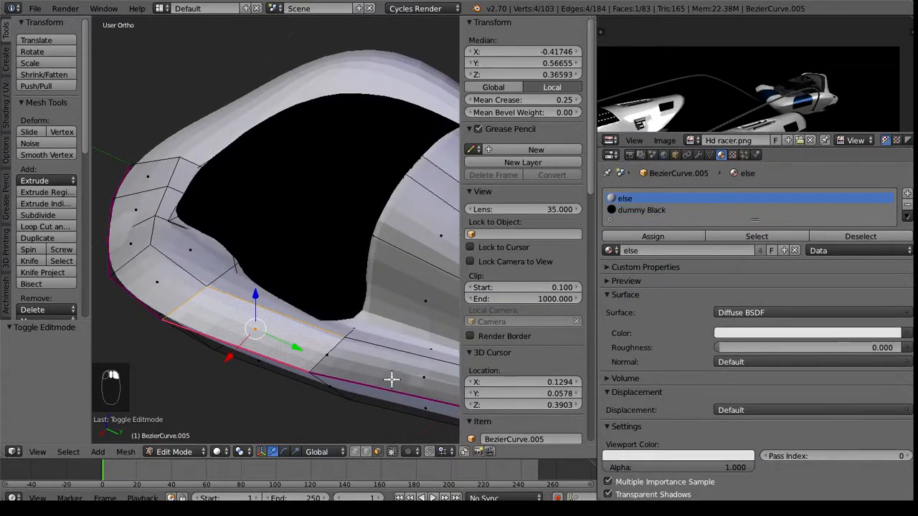
pyautogui.press('e')
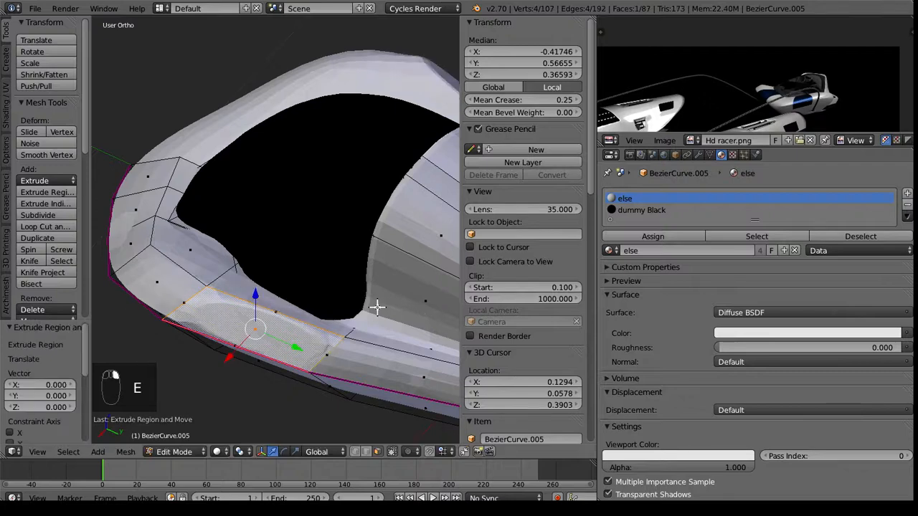
pyautogui.press('s')
pyautogui.click(313, 322)
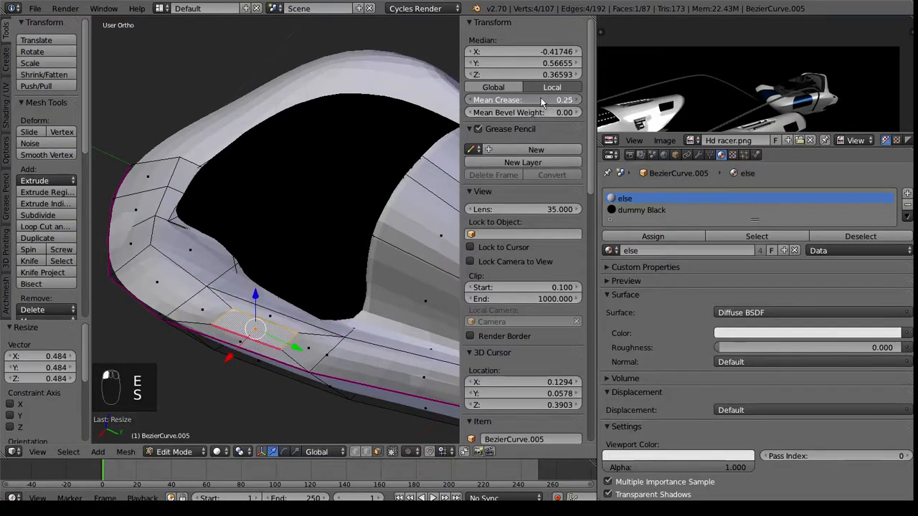
# - Set the inset side face's mean crease to 0 and extrude it inward twice to form an oval side intake
pyautogui.moveTo(250, 360); pyautogui.dragTo(324, 348, button='middle')
pyautogui.press('e')
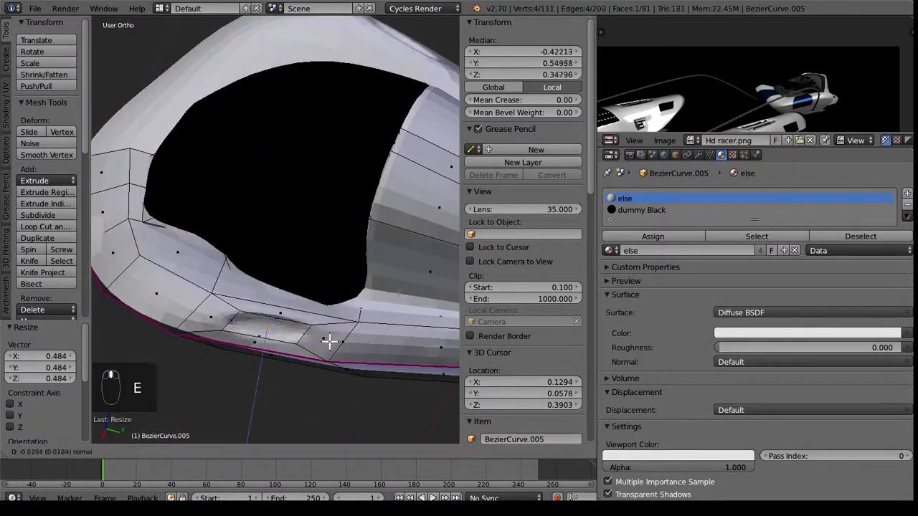
pyautogui.click(328, 343)
pyautogui.press('e')
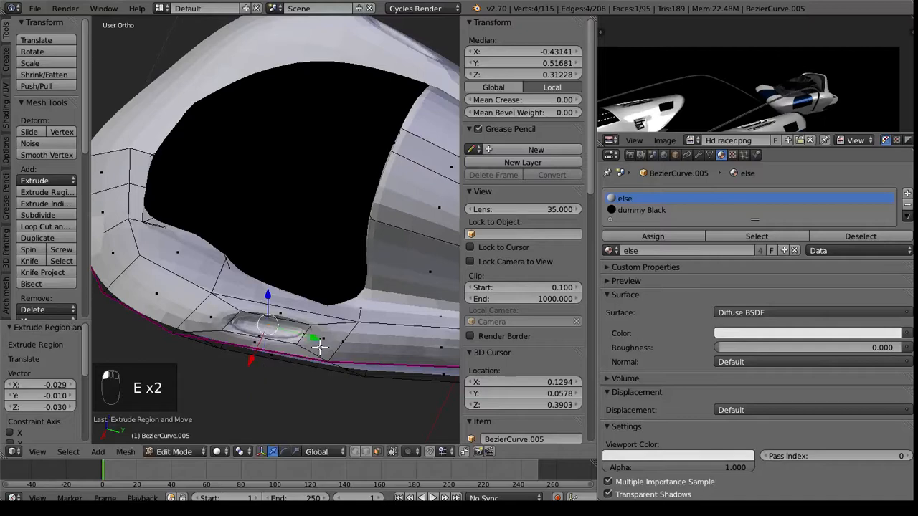
pyautogui.moveTo(255, 318); pyautogui.dragTo(254, 317)
pyautogui.scroll(-3, 254, 317)
pyautogui.moveTo(254, 317); pyautogui.dragTo(151, 335, button='middle')
pyautogui.press('Tab')
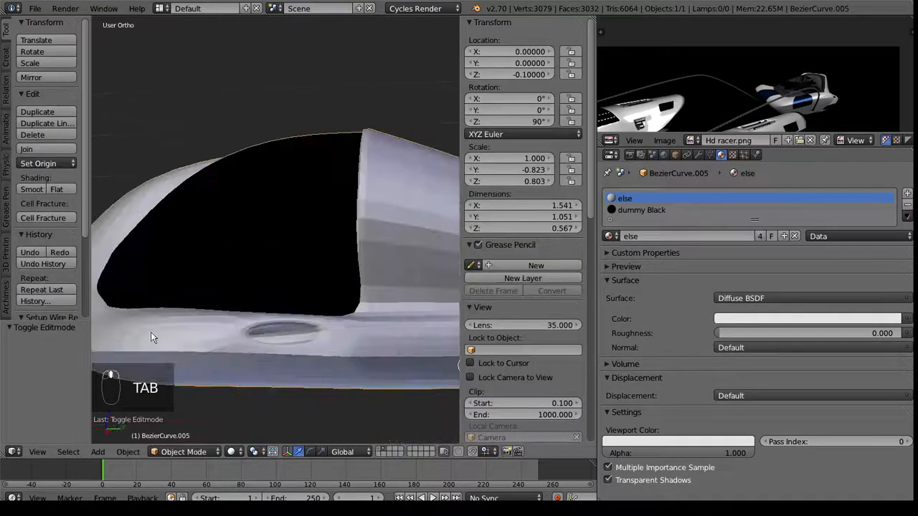
# - Shade the racer body smooth, set the Subsurf modifier's View subdivisions to 3 and raise its Render subdivisions
pyautogui.moveTo(298, 338); pyautogui.dragTo(311, 380, button='middle')
pyautogui.scroll(-4, 248, 349)
pyautogui.keyDown('shift'); pyautogui.moveTo(311, 380); pyautogui.dragTo(318, 256, button='middle'); pyautogui.keyUp('shift')
pyautogui.scroll(3, 209, 210)
pyautogui.scroll(-4, 318, 256)
pyautogui.moveTo(342, 345); pyautogui.dragTo(582, 261, button='middle')
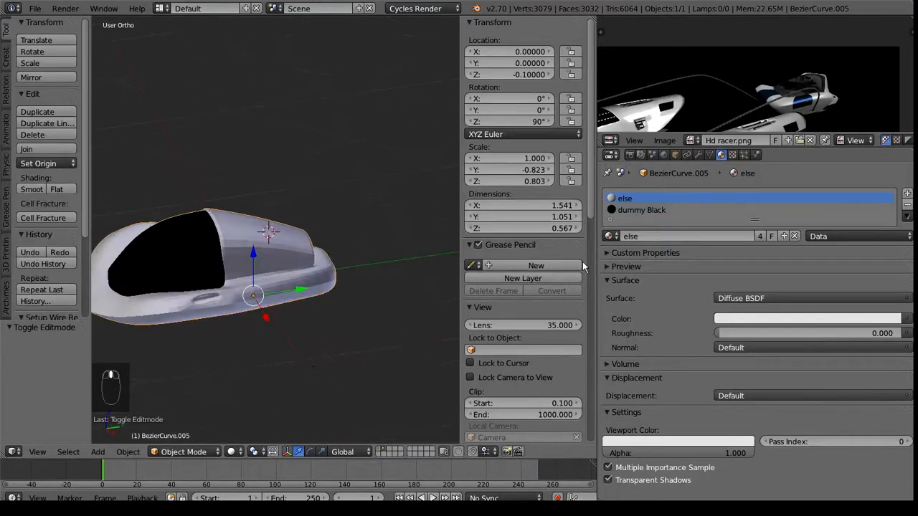
pyautogui.click(700, 156)
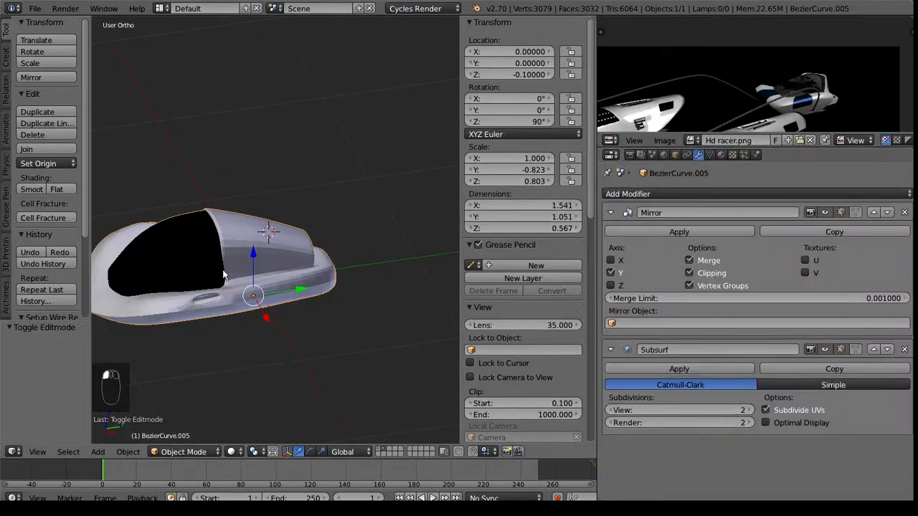
pyautogui.click(36, 188)
pyautogui.click(750, 410)
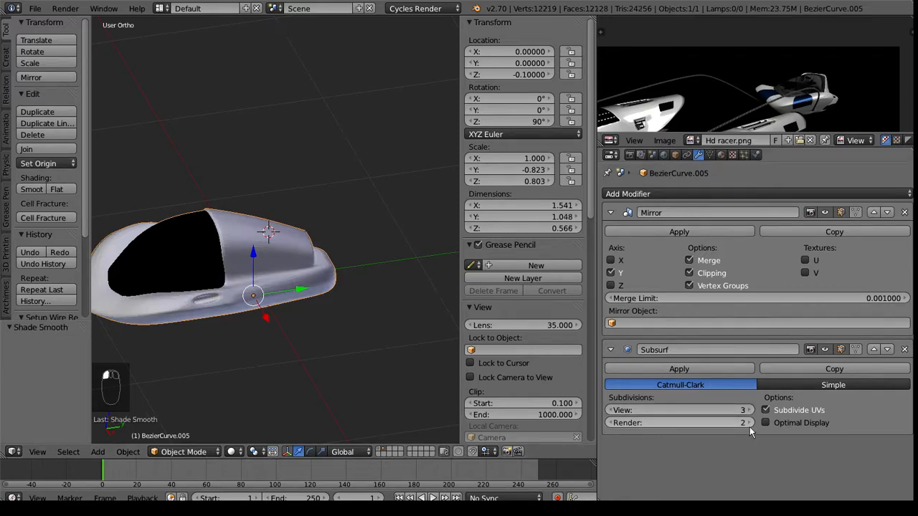
pyautogui.click(749, 423)
# - Compare flat and smooth shading, keep smooth, and set the Subsurf subdivisions to 2 for View and 3 for Render
pyautogui.moveTo(147, 347); pyautogui.dragTo(112, 349, button='middle')
pyautogui.scroll(5, 215, 315)
pyautogui.moveTo(271, 309)
pyautogui.mouseDown(button='middle')
pyautogui.moveTo(247, 309)
pyautogui.moveTo(134, 211)
pyautogui.moveTo(301, 286)
pyautogui.moveTo(237, 265)
pyautogui.moveTo(303, 234)
pyautogui.moveTo(272, 266)
pyautogui.mouseUp(button='middle')
pyautogui.click(56, 190)
pyautogui.click(31, 189)
pyautogui.click(611, 410)
pyautogui.click(619, 423)
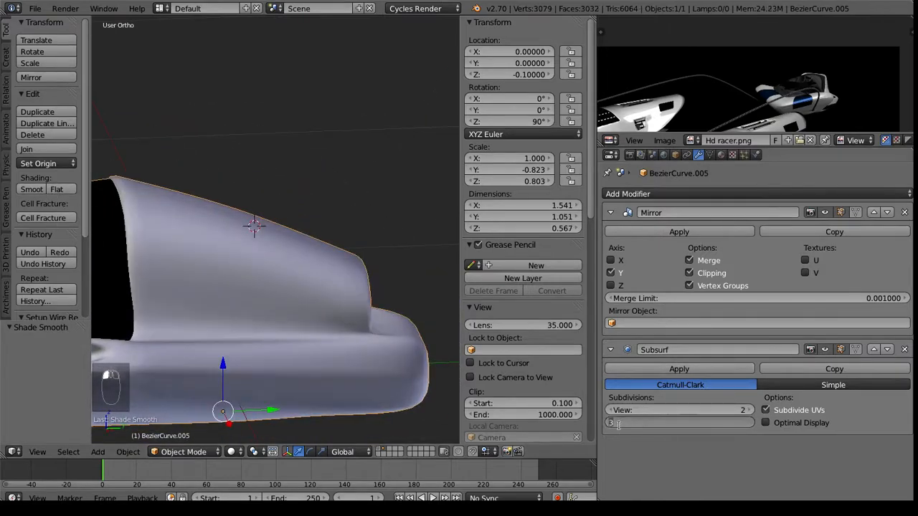
# - Duplicate the two floor faces inside the rear opening and raise the copy 0.022 along Z
pyautogui.moveTo(344, 337); pyautogui.dragTo(282, 337, button='middle')
pyautogui.press('Tab')
pyautogui.scroll(3, 385, 363)
pyautogui.rightClick(413, 325)
pyautogui.rightClick(308, 324)
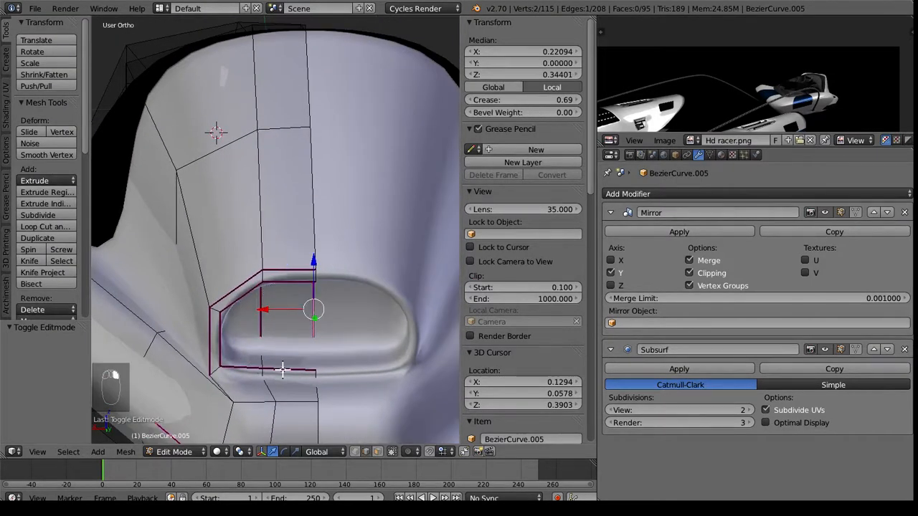
pyautogui.click(377, 451)
pyautogui.rightClick(289, 365)
pyautogui.keyDown('shift'); pyautogui.rightClick(250, 363); pyautogui.keyUp('shift')
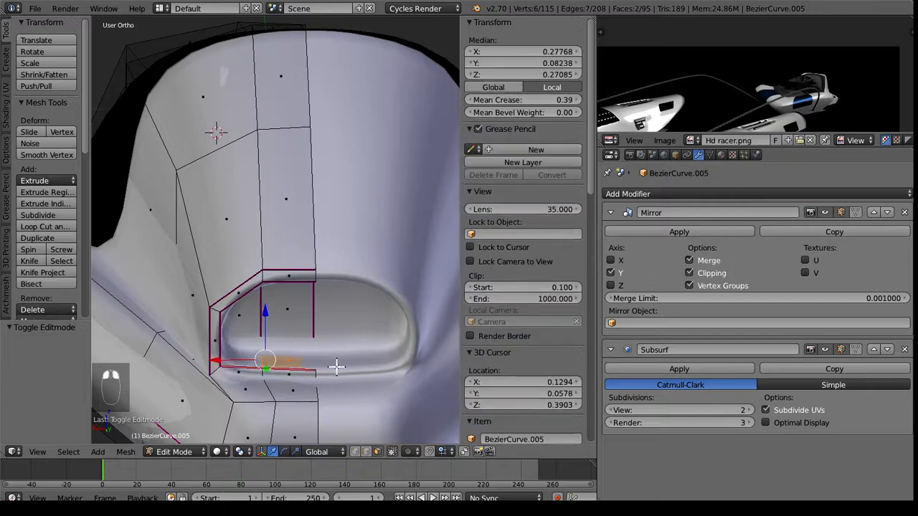
pyautogui.moveTo(336, 367); pyautogui.dragTo(303, 327, button='middle')
pyautogui.hotkey('shift', 'd')
pyautogui.press('z')
pyautogui.click(265, 321)
# - Flatten the duplicated faces by scaling to 0 along Z and extrude them 0.011 upward into a thin slat
pyautogui.press('s')
pyautogui.press('z')
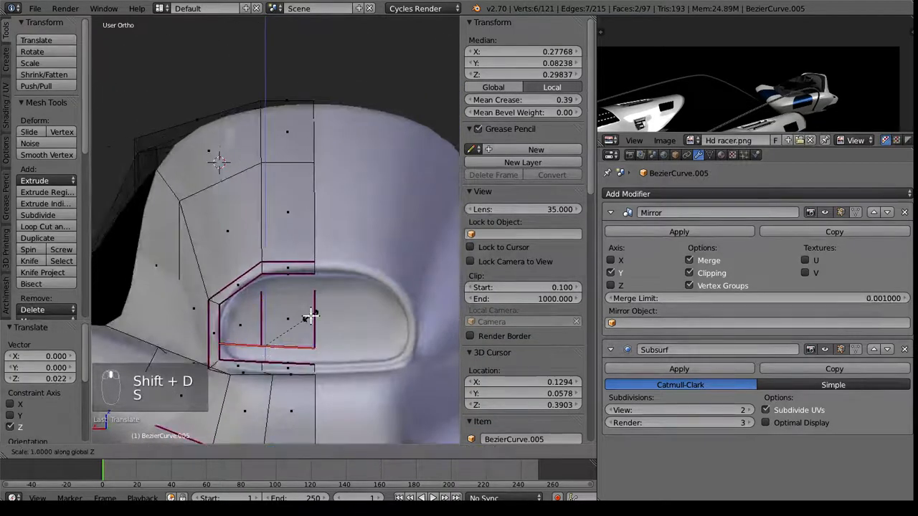
pyautogui.click(310, 315)
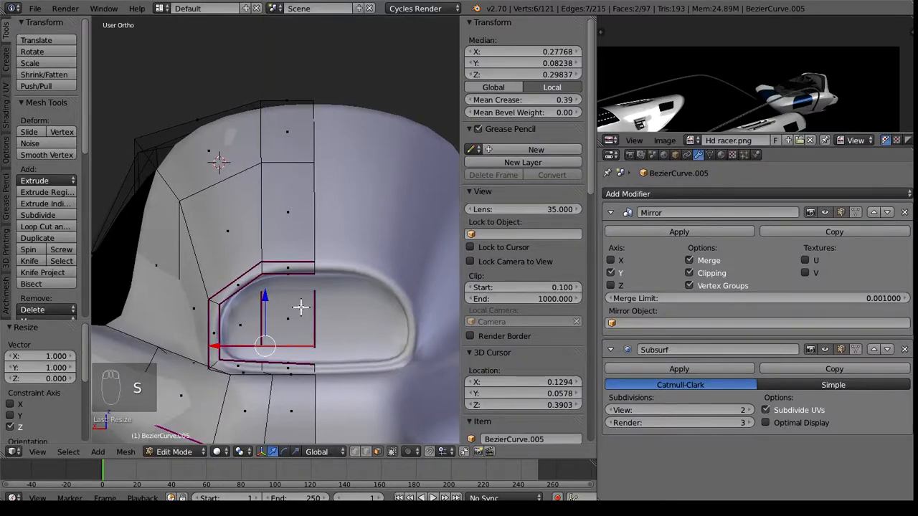
pyautogui.press('e')
pyautogui.click(274, 294)
# - Add a loop cut to the slat, slide it close to the outer end, and check the shape in Object Mode
pyautogui.moveTo(274, 293); pyautogui.dragTo(256, 332, button='middle')
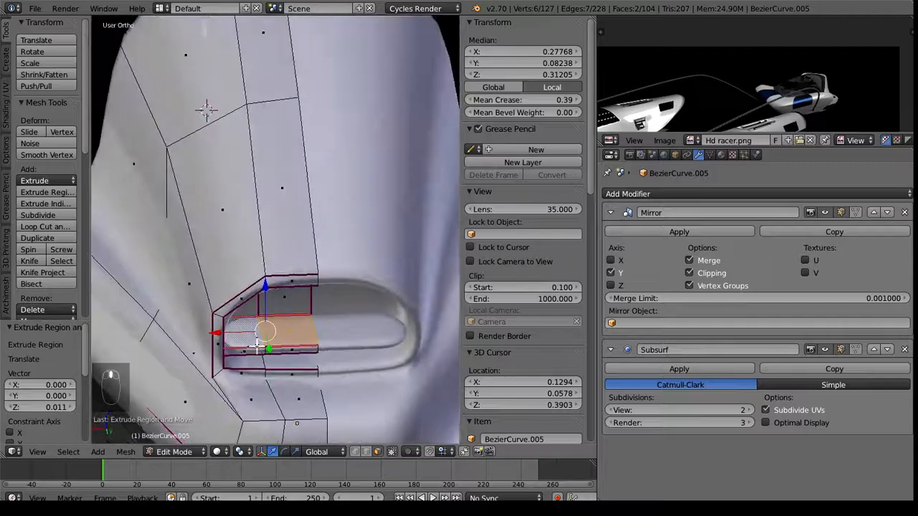
pyautogui.hotkey('ctrl', 'r')
pyautogui.click(246, 347)
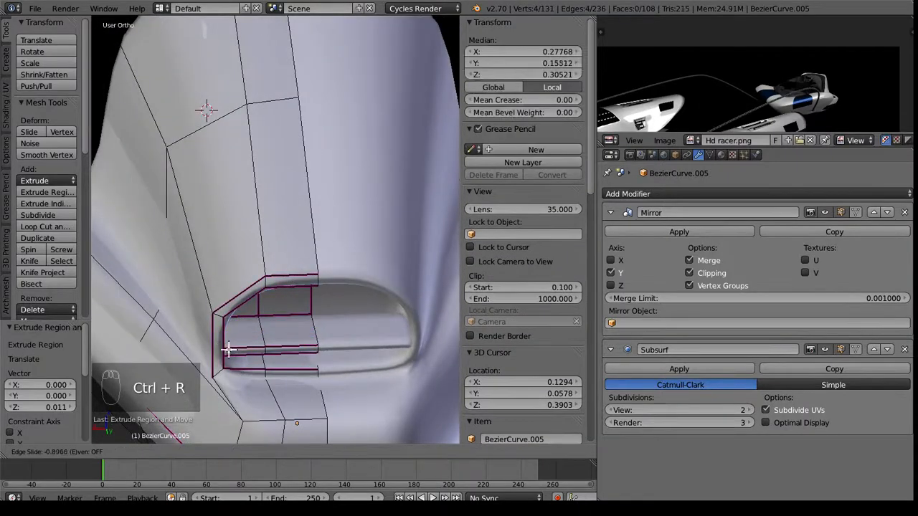
pyautogui.click(217, 349)
pyautogui.moveTo(217, 349); pyautogui.dragTo(346, 371, button='middle')
pyautogui.press('Tab')
pyautogui.moveTo(259, 318); pyautogui.dragTo(299, 332, button='middle')
pyautogui.press('Tab')
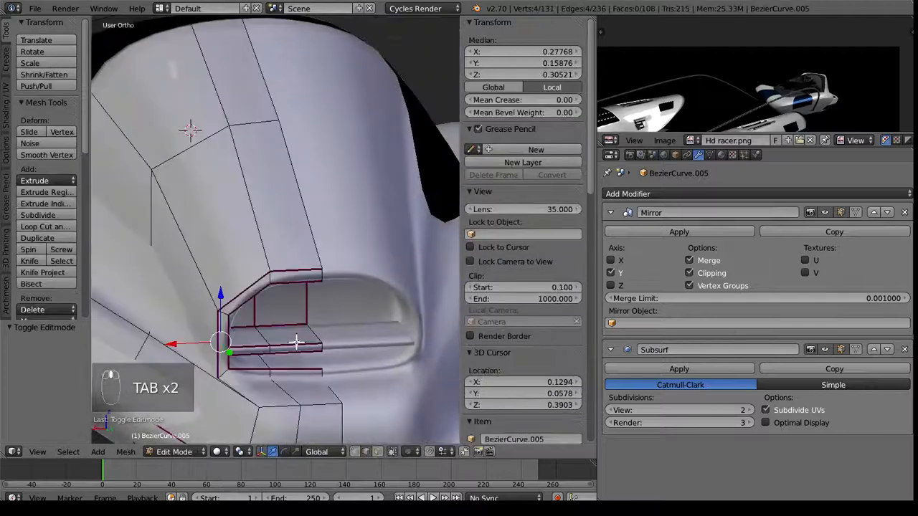
# - Select the whole linked slat, lower it 0.012 along Z, and scale it to 0.911 along Y
pyautogui.hotkey('ctrl', 'l')
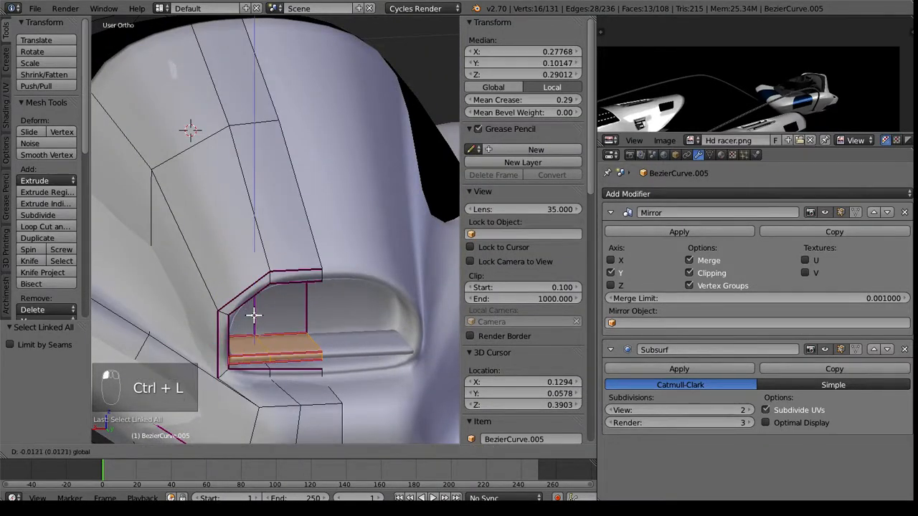
pyautogui.click(254, 316)
pyautogui.moveTo(253, 315); pyautogui.dragTo(404, 320, button='middle')
pyautogui.press('s')
pyautogui.press('y')
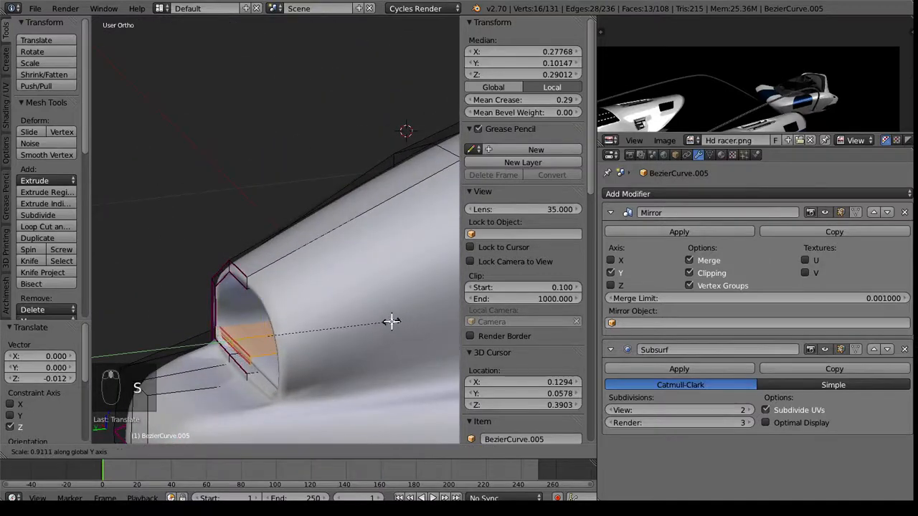
pyautogui.click(391, 322)
pyautogui.moveTo(215, 382); pyautogui.dragTo(295, 363, button='middle')
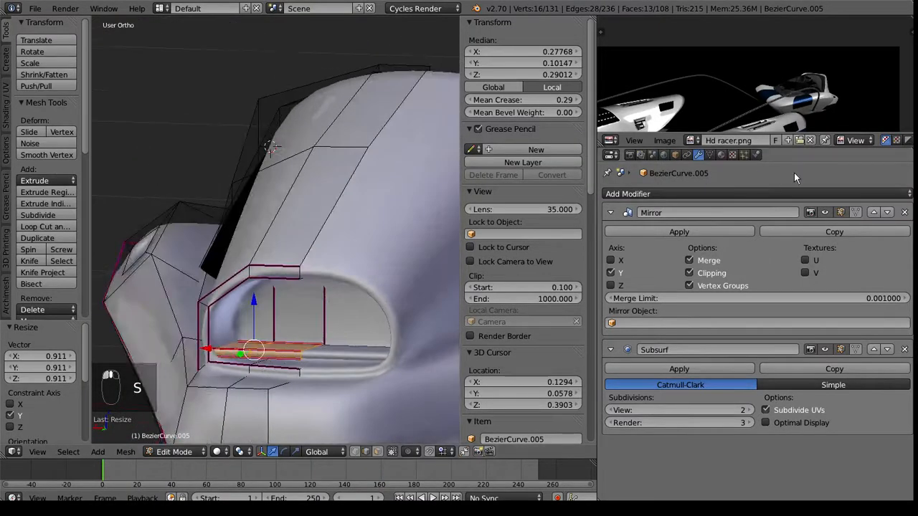
# - Assign the dummy Black material to the selected slat
pyautogui.click(721, 155)
pyautogui.click(640, 212)
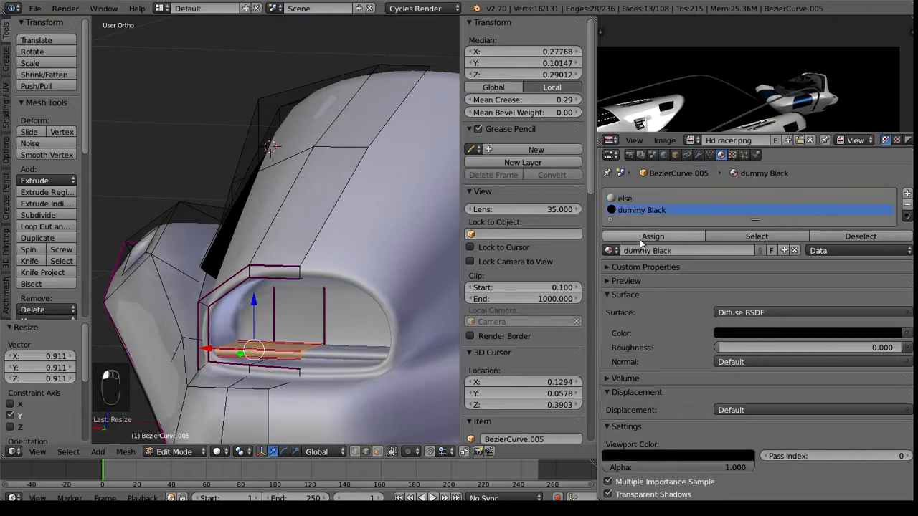
pyautogui.click(645, 237)
# - Stack three copies of the black slat upward in the rear opening, each offset 0.020 along Z
pyautogui.hotkey('shift', 'd')
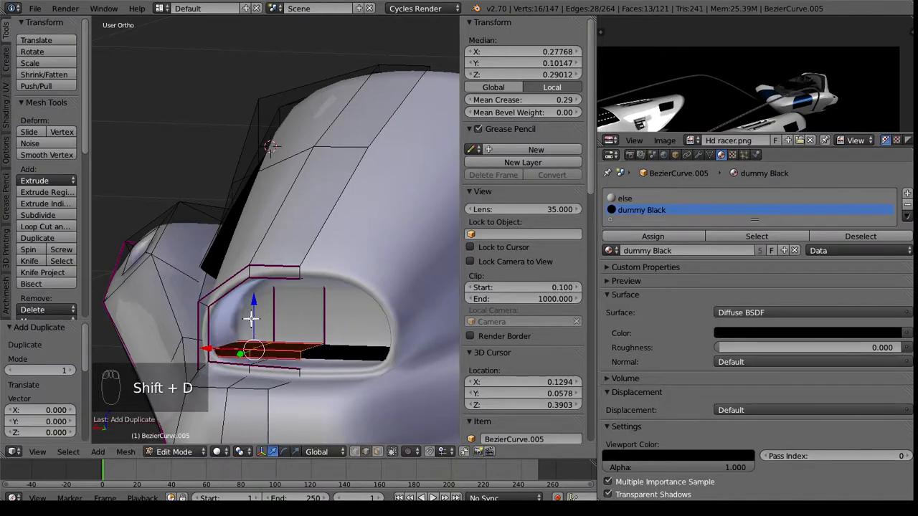
pyautogui.click(247, 307)
pyautogui.press('ctrl+KP_1')
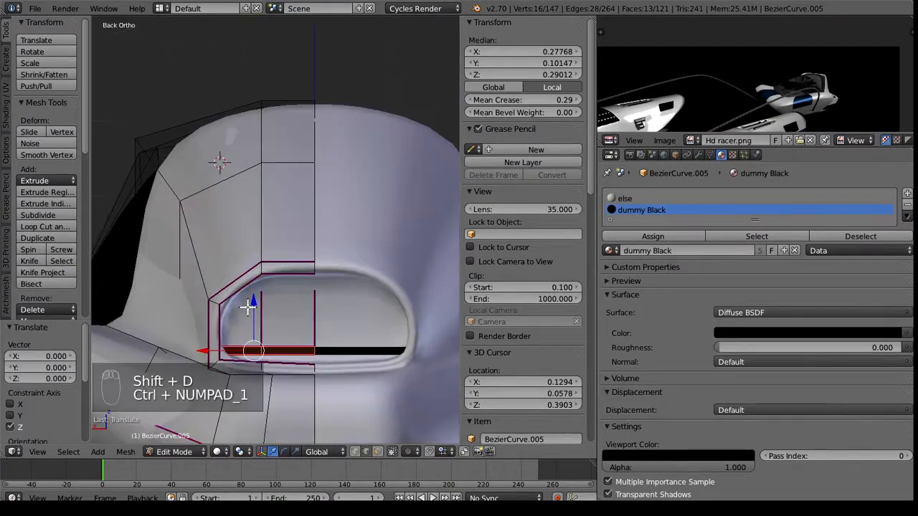
pyautogui.moveTo(250, 327); pyautogui.dragTo(255, 272)
pyautogui.hotkey('shift', 'd')
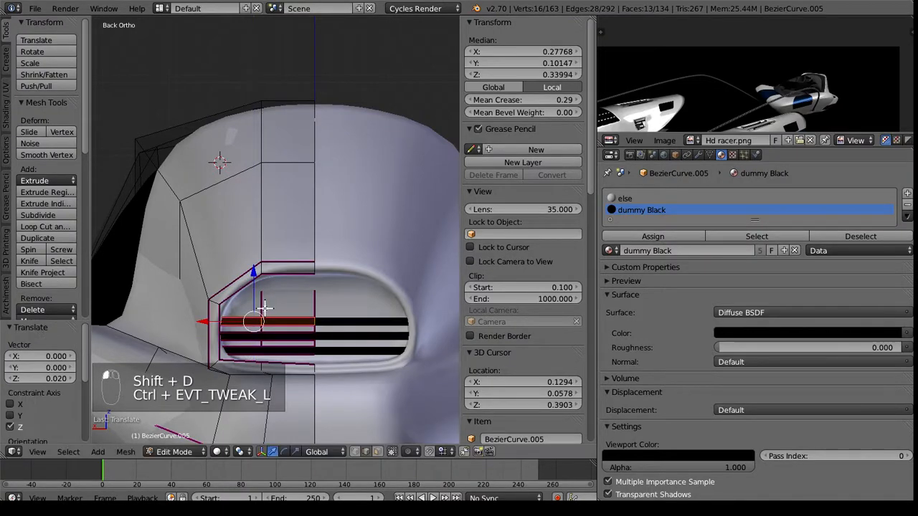
pyautogui.hotkey('shift', 'd')
pyautogui.click(250, 268)
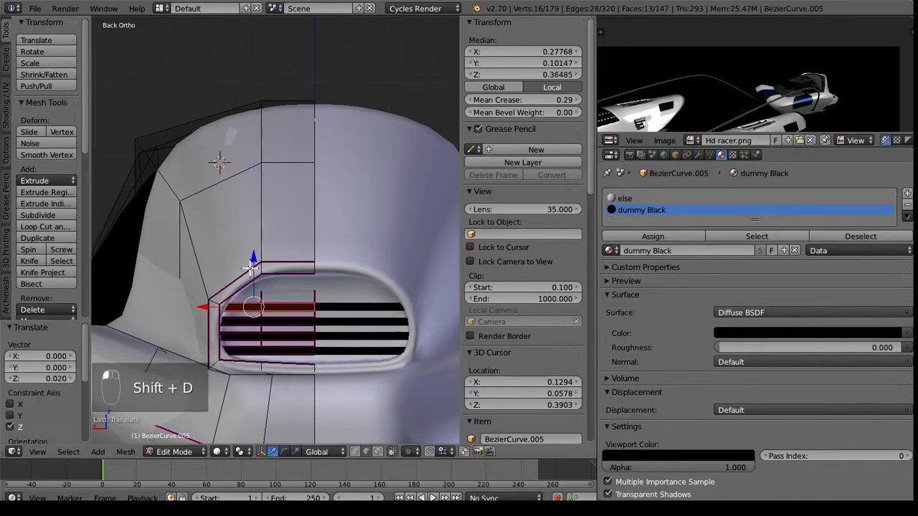
# - Duplicate the top black slat 0.020 upward along Z and narrow the copy along X to fit the opening
pyautogui.moveTo(325, 351); pyautogui.dragTo(344, 330, button='middle')
pyautogui.press('ctrl+KP_1')
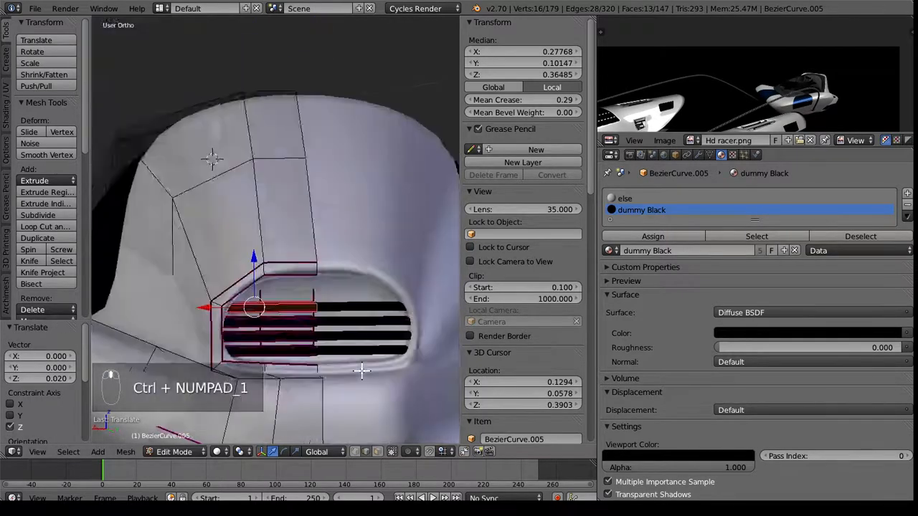
pyautogui.hotkey('shift', 'd')
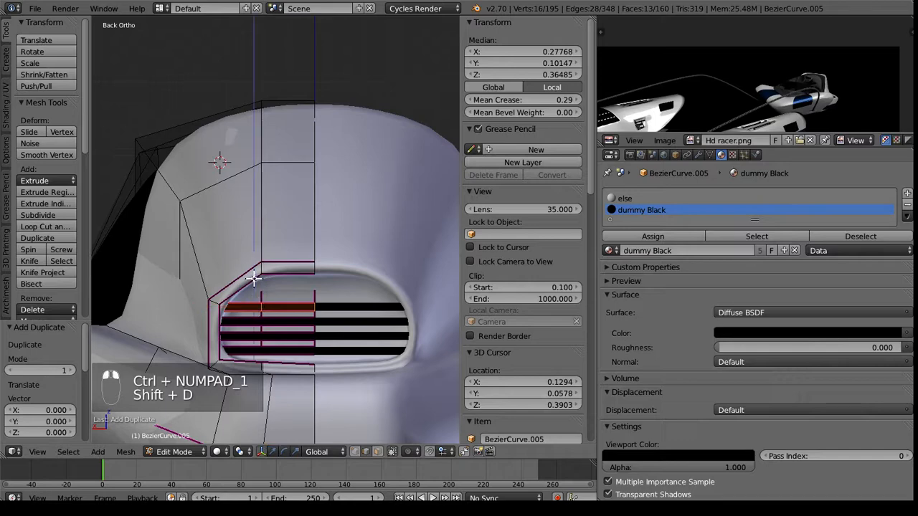
pyautogui.click(255, 266)
pyautogui.press('s')
pyautogui.press('x')
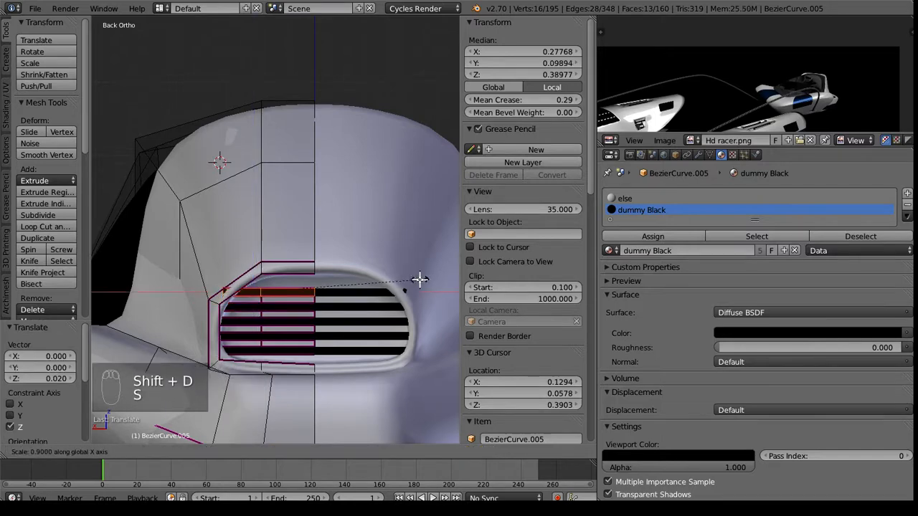
pyautogui.click(406, 279)
# - Add another slat copy 0.020 higher along Z and scale it to 0.400 along X
pyautogui.hotkey('shift', 'd')
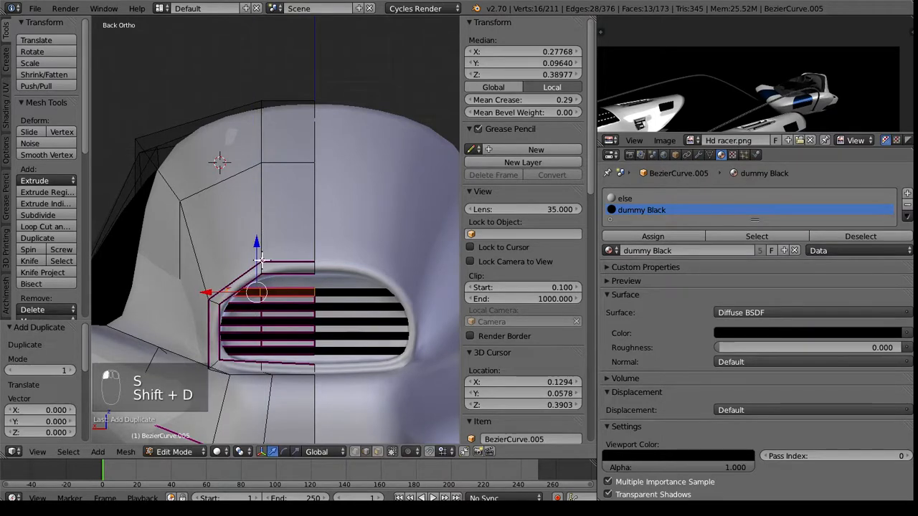
pyautogui.click(361, 269)
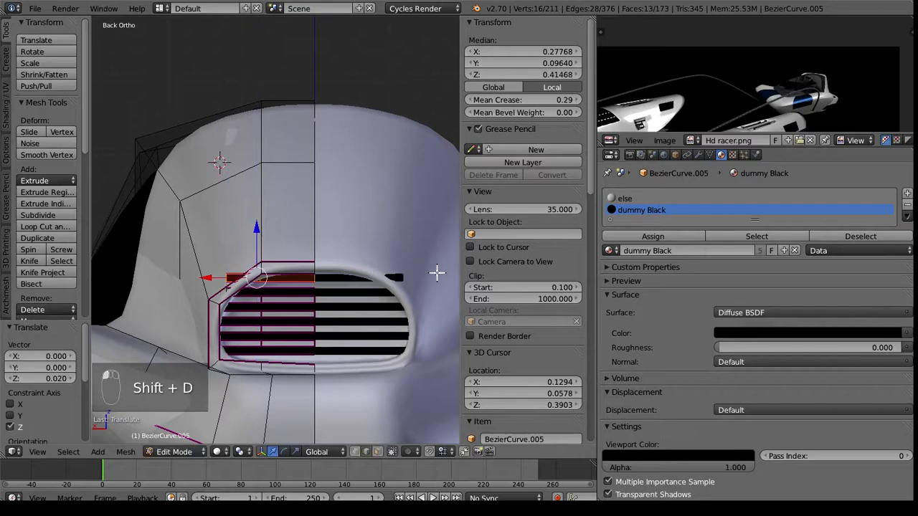
pyautogui.press('s')
pyautogui.press('x')
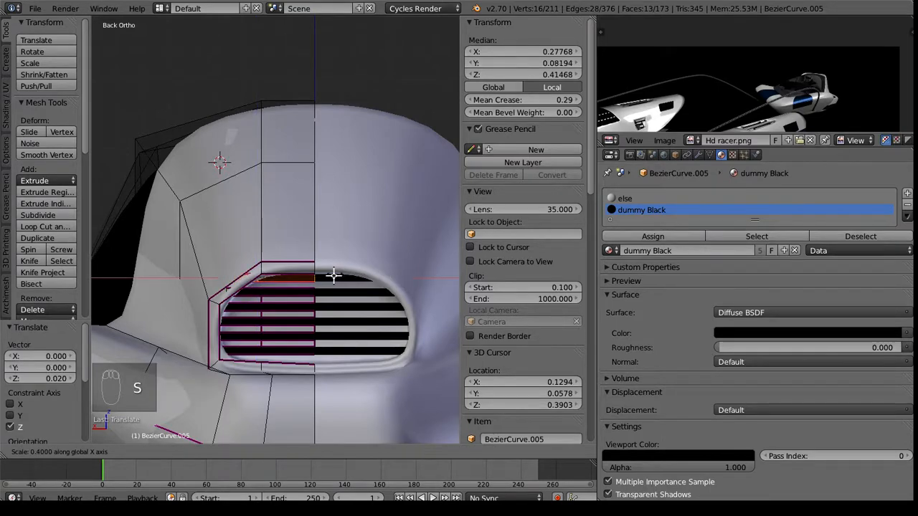
pyautogui.click(333, 275)
# - Select the faces lining the inner wall of the rear vent and assign the dummy Black material to them
pyautogui.moveTo(318, 270); pyautogui.dragTo(317, 435, button='middle')
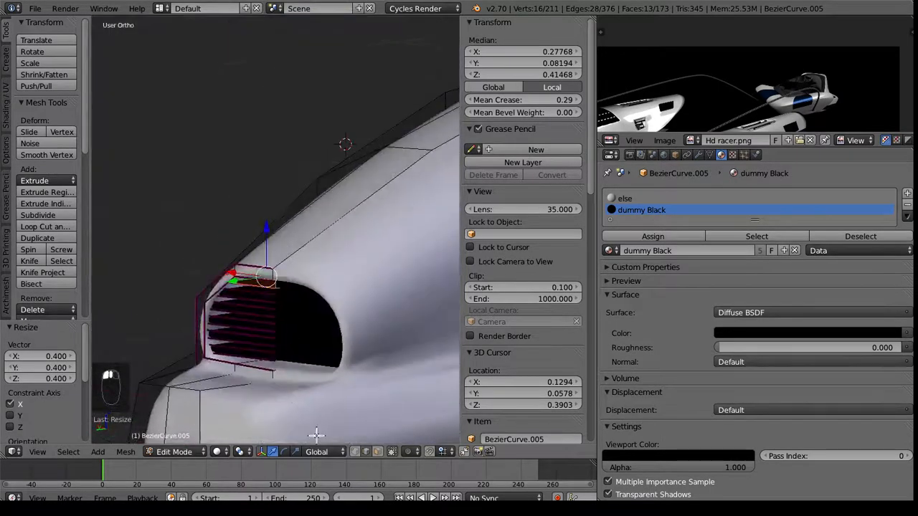
pyautogui.rightClick(245, 365)
pyautogui.keyDown('alt'); pyautogui.rightClick(246, 365); pyautogui.keyUp('alt')
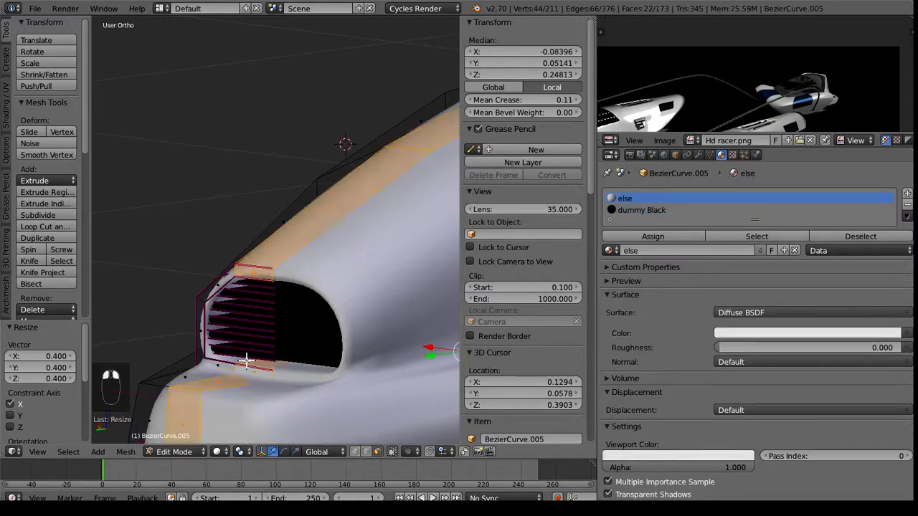
pyautogui.keyDown('alt'); pyautogui.rightClick(239, 360); pyautogui.keyUp('alt')
pyautogui.moveTo(238, 359); pyautogui.dragTo(327, 352, button='middle')
pyautogui.scroll(2, 318, 332)
pyautogui.keyDown('shift'); pyautogui.rightClick(327, 352); pyautogui.keyUp('shift')
pyautogui.click(642, 210)
pyautogui.click(653, 236)
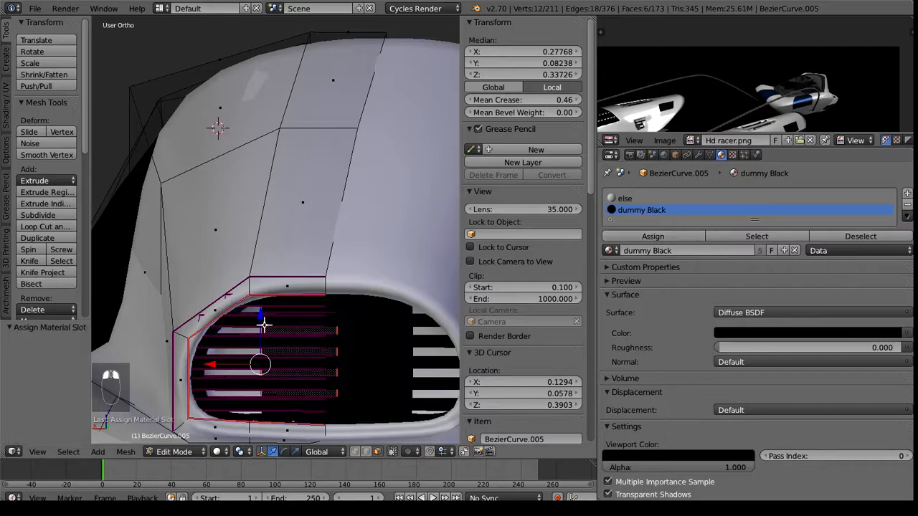
# - Select the front faces of all six slats, extend the selection to linked geometry, and hide the slats
pyautogui.moveTo(251, 330)
pyautogui.mouseDown(button='middle')
pyautogui.moveTo(228, 325)
pyautogui.moveTo(204, 371)
pyautogui.moveTo(251, 343)
pyautogui.moveTo(263, 349)
pyautogui.moveTo(258, 365)
pyautogui.moveTo(266, 328)
pyautogui.mouseUp(button='middle')
pyautogui.scroll(5, 288, 345)
pyautogui.rightClick(268, 324)
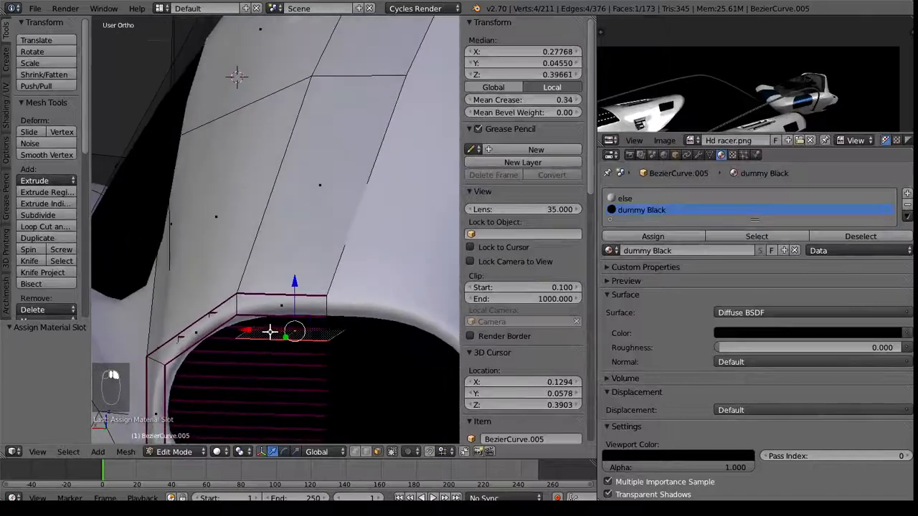
pyautogui.keyDown('shift'); pyautogui.rightClick(265, 349); pyautogui.keyUp('shift')
pyautogui.keyDown('shift'); pyautogui.moveTo(266, 377); pyautogui.dragTo(266, 324, button='middle'); pyautogui.keyUp('shift')
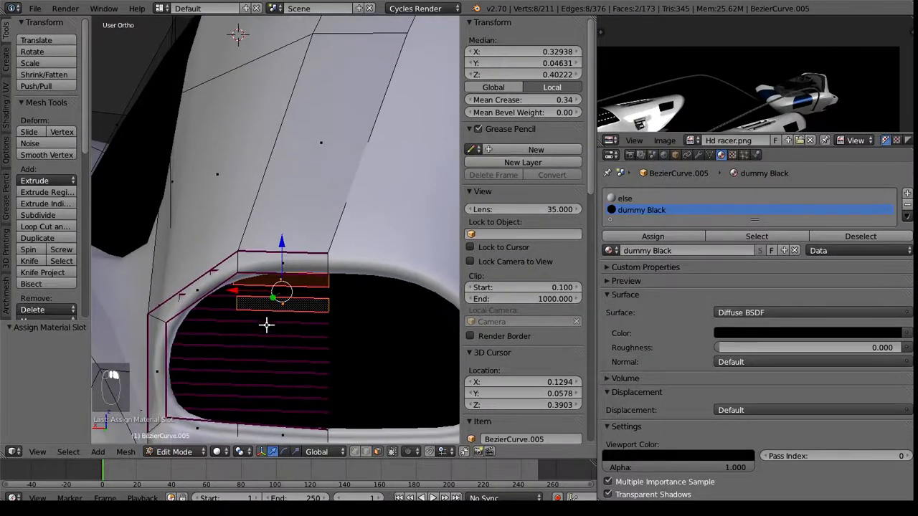
pyautogui.keyDown('shift'); pyautogui.rightClick(266, 324); pyautogui.keyUp('shift')
pyautogui.keyDown('shift'); pyautogui.rightClick(266, 355); pyautogui.keyUp('shift')
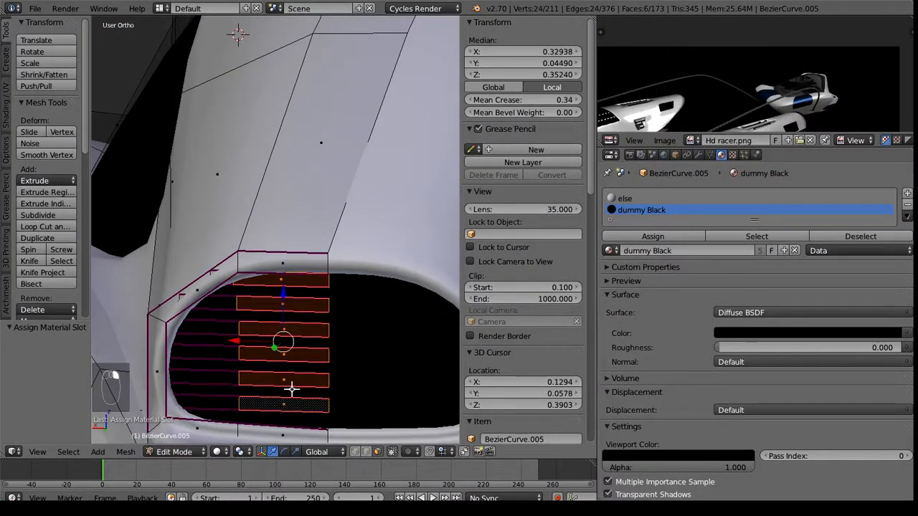
pyautogui.hotkey('ctrl', 'l')
pyautogui.press('h')
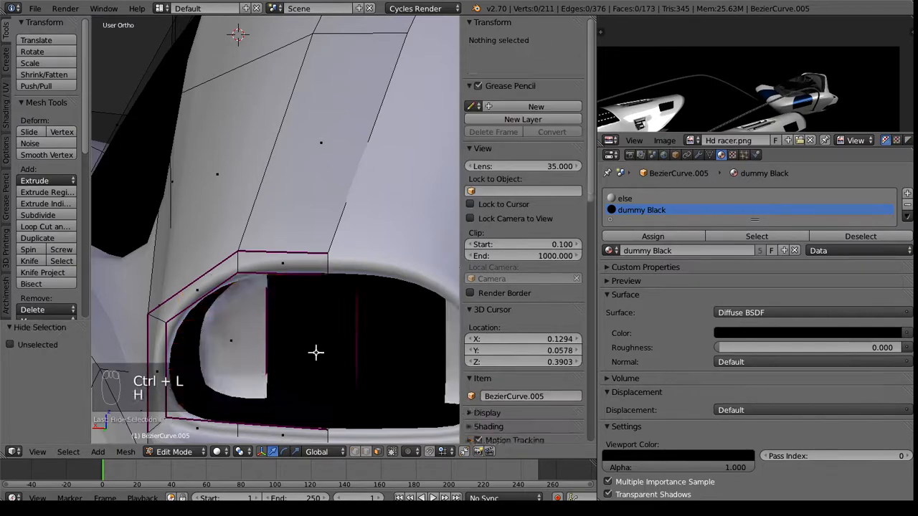
# - Assign dummy Black to the remaining white face inside the vent and check the body in Object Mode
pyautogui.moveTo(318, 352); pyautogui.dragTo(263, 342, button='middle')
pyautogui.rightClick(263, 342)
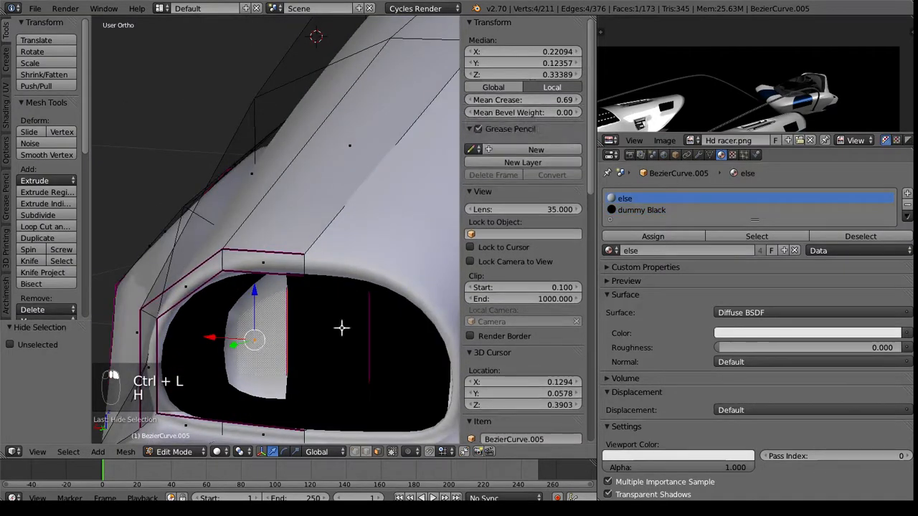
pyautogui.click(645, 211)
pyautogui.click(651, 237)
pyautogui.moveTo(265, 322); pyautogui.dragTo(340, 348, button='middle')
pyautogui.press('Tab')
pyautogui.scroll(-5, 339, 347)
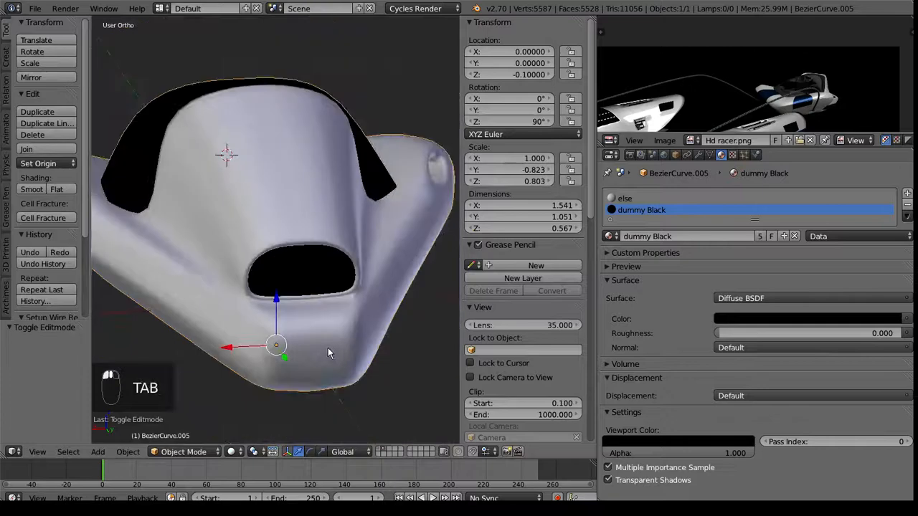
# - Undo and redo the last change, then inspect the vent's interior faces in Edit Mode
pyautogui.hotkey('ctrl', 'z')
pyautogui.moveTo(270, 304); pyautogui.dragTo(177, 271, button='middle')
pyautogui.hotkey('ctrl', 'shift', 'z')
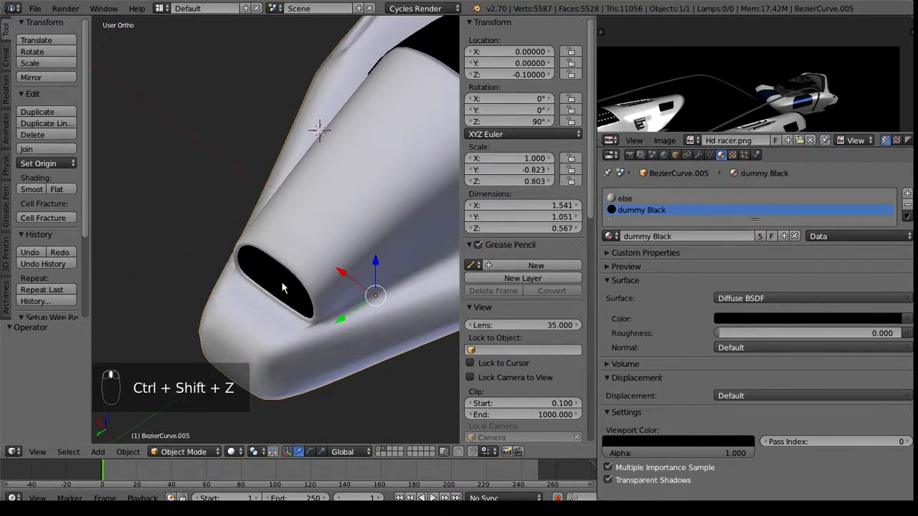
pyautogui.press('Tab')
pyautogui.moveTo(282, 287); pyautogui.dragTo(351, 296, button='middle')
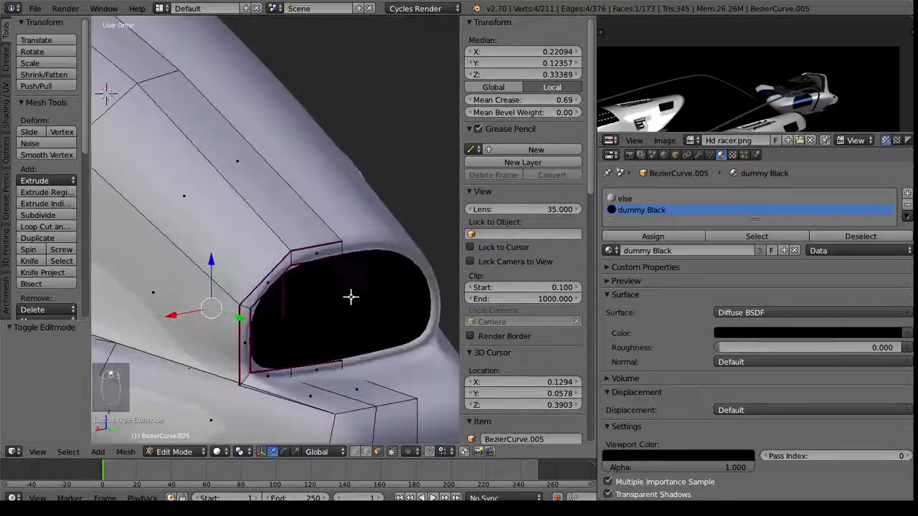
pyautogui.moveTo(328, 349); pyautogui.dragTo(362, 445, button='middle')
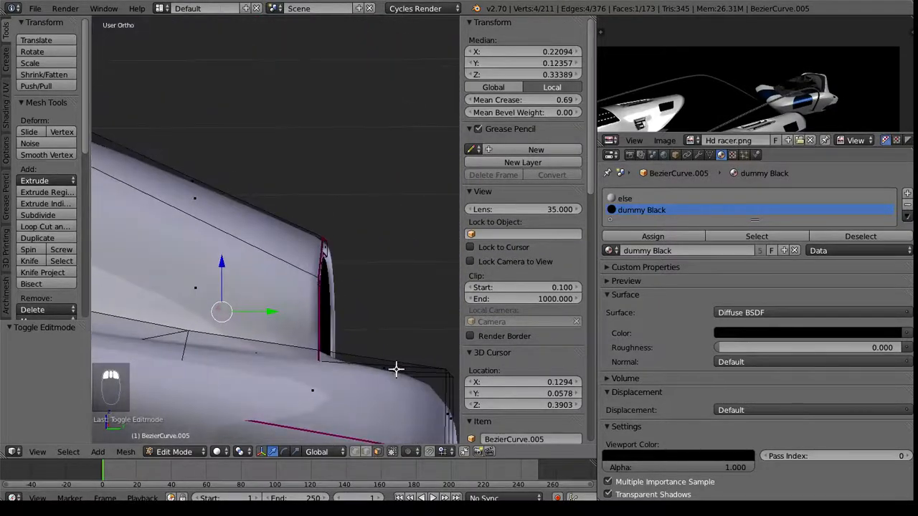
pyautogui.moveTo(396, 369); pyautogui.dragTo(285, 307, button='middle')
pyautogui.moveTo(309, 288); pyautogui.dragTo(323, 319, button='right')
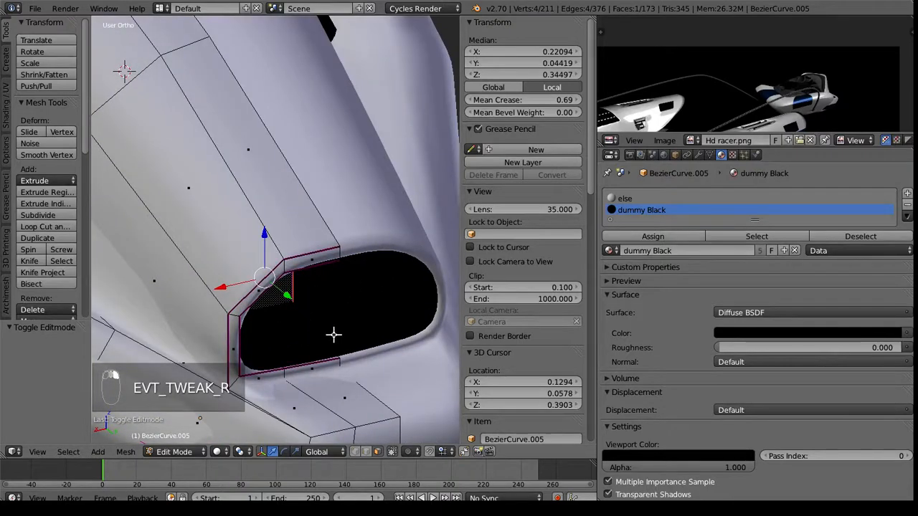
# - Reveal the hidden slats and return to Object Mode
pyautogui.hotkey('alt', 'h')
pyautogui.press('Tab')
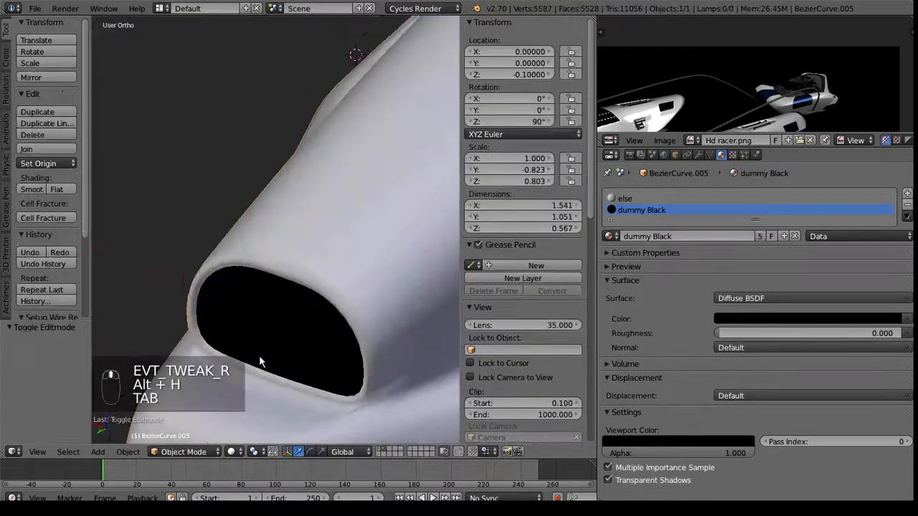
pyautogui.moveTo(153, 407); pyautogui.dragTo(343, 273, button='middle')
pyautogui.scroll(-4, 198, 318)
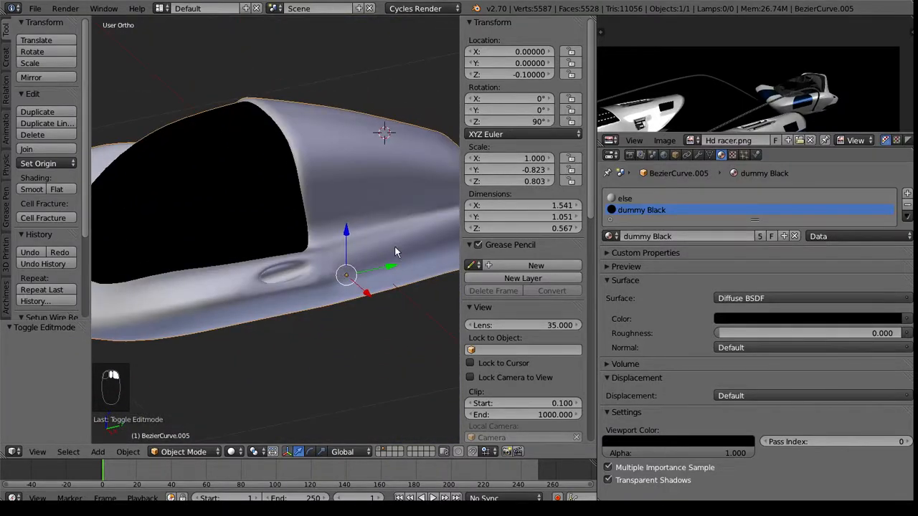
# - Select the edge loop around the oval side intake and snap the 3D cursor to the selection
pyautogui.keyDown('shift'); pyautogui.moveTo(365, 241); pyautogui.dragTo(231, 203, button='middle'); pyautogui.keyUp('shift')
pyautogui.moveTo(311, 219); pyautogui.dragTo(221, 199, button='middle')
pyautogui.scroll(3, 180, 235)
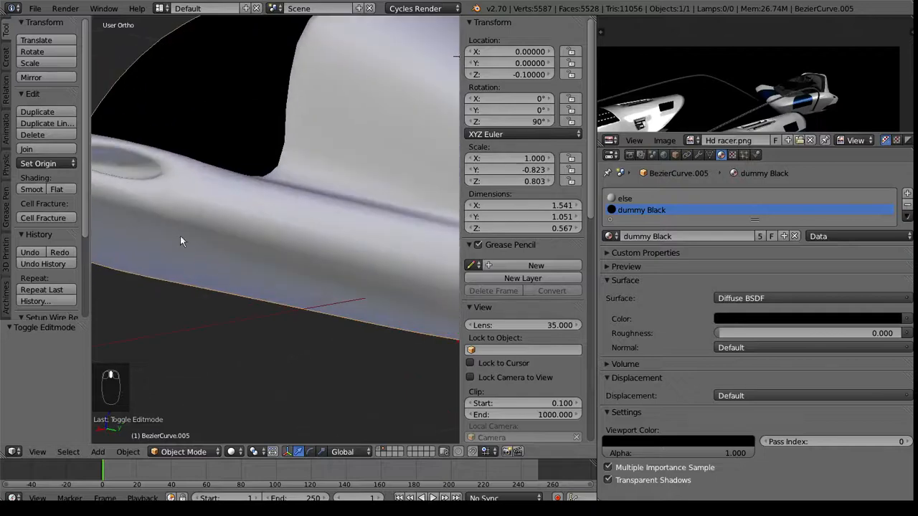
pyautogui.moveTo(181, 238); pyautogui.dragTo(253, 255, button='middle')
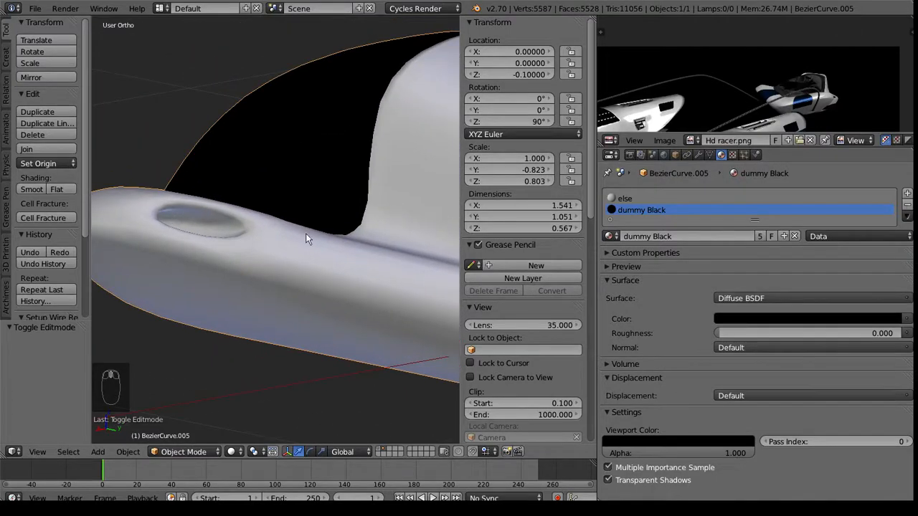
pyautogui.moveTo(132, 248); pyautogui.dragTo(121, 230, button='middle')
pyautogui.moveTo(234, 228); pyautogui.dragTo(352, 329, button='middle')
pyautogui.press('Tab')
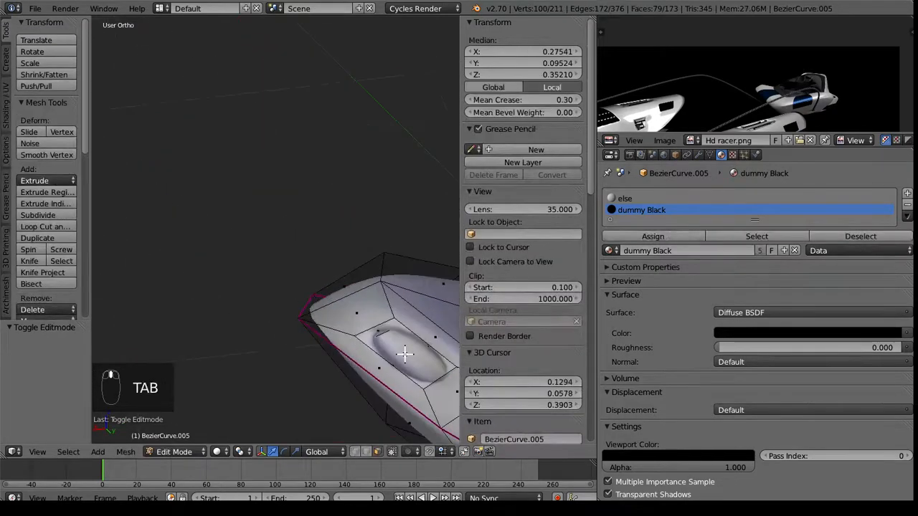
pyautogui.rightClick(405, 354)
pyautogui.keyDown('alt'); pyautogui.moveTo(423, 370); pyautogui.dragTo(412, 362, button='right'); pyautogui.keyUp('alt')
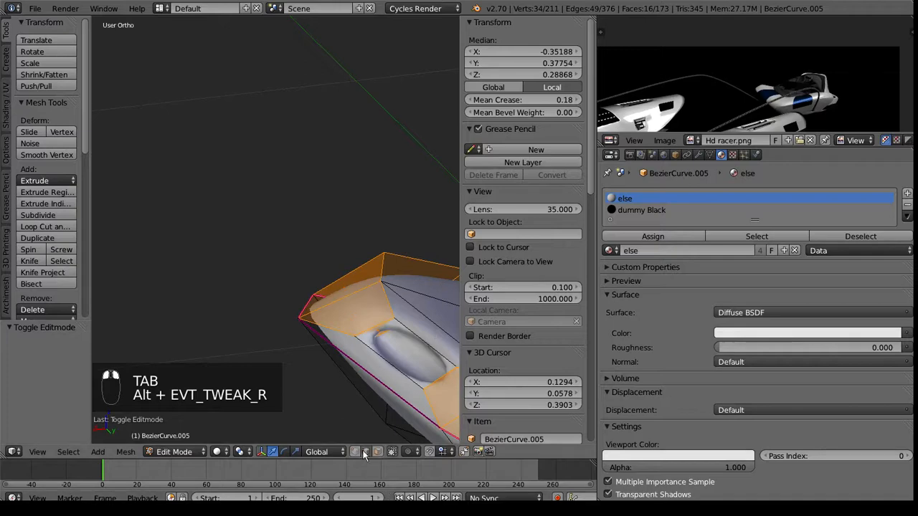
pyautogui.rightClick(385, 361)
pyautogui.hotkey('shift', 's')
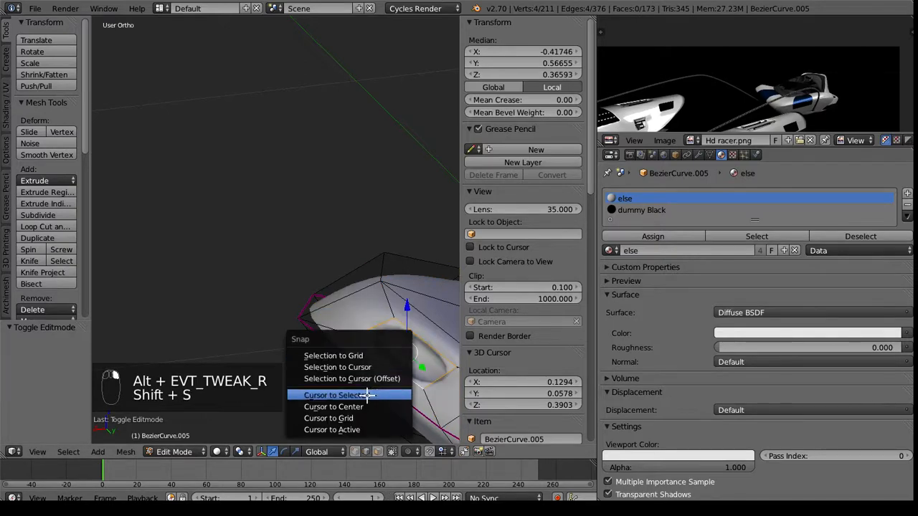
pyautogui.click(360, 395)
# - Add a cylinder with 8 vertices at the 3D cursor in the side intake
pyautogui.press('KP_Decimal')
pyautogui.hotkey('shift', 'a')
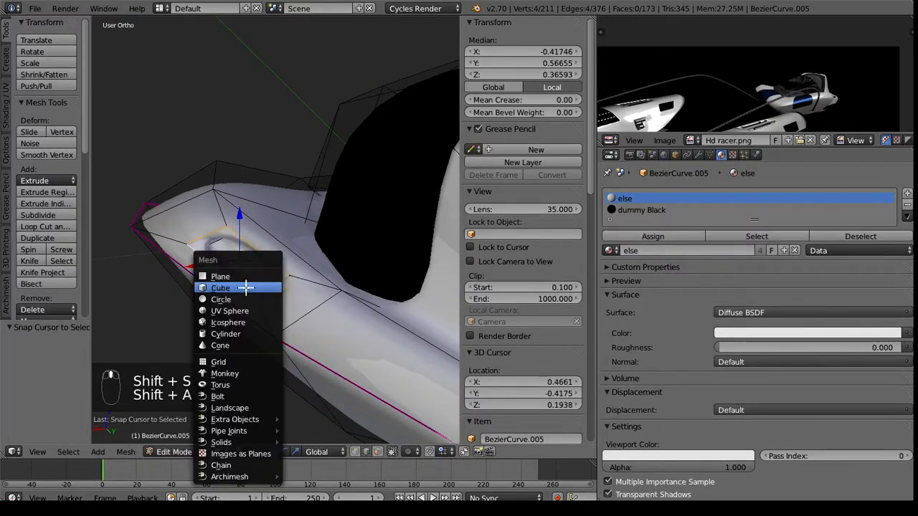
pyautogui.click(228, 334)
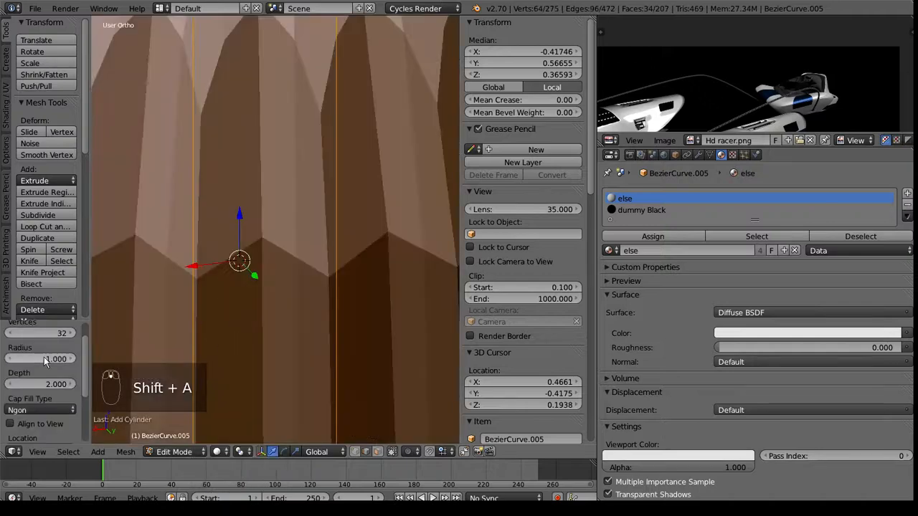
pyautogui.click(51, 330)
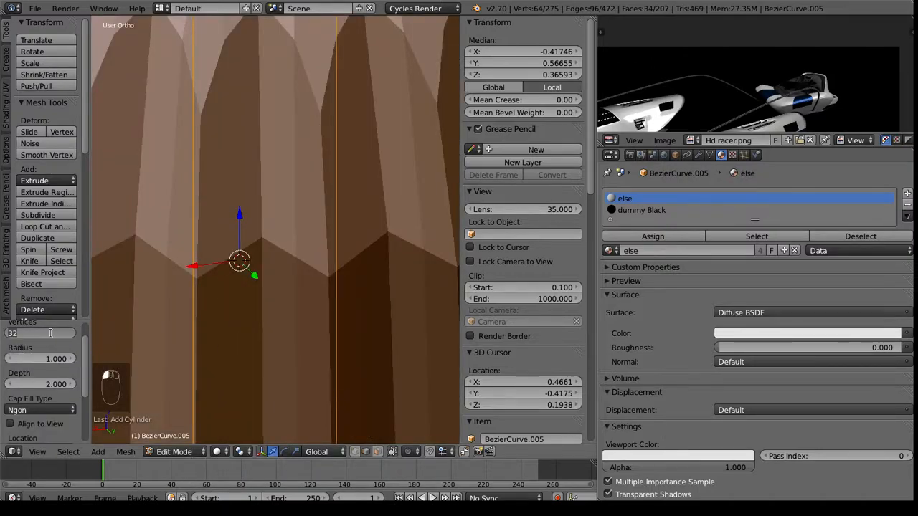
pyautogui.write('8')
pyautogui.press('Return')
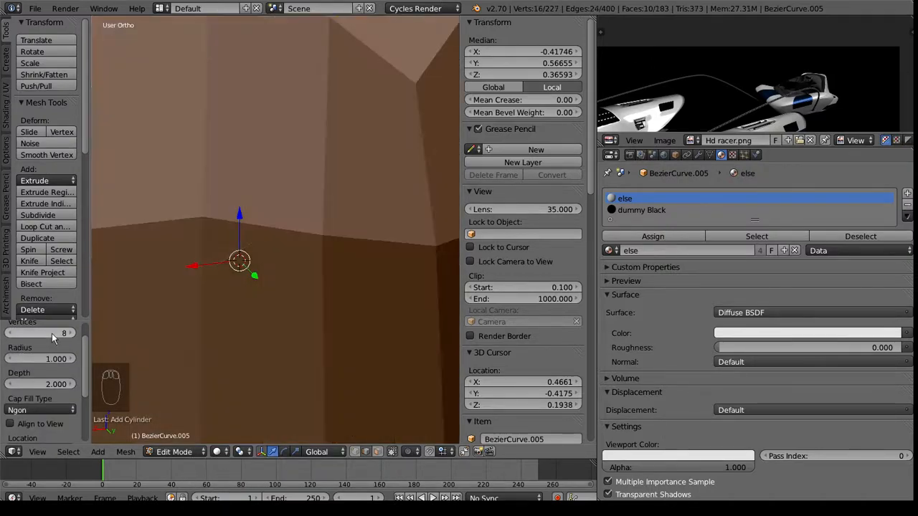
# - Turn off Clipping in the body's Mirror modifier
pyautogui.scroll(-5, 319, 269)
pyautogui.moveTo(318, 269); pyautogui.dragTo(397, 242, button='middle')
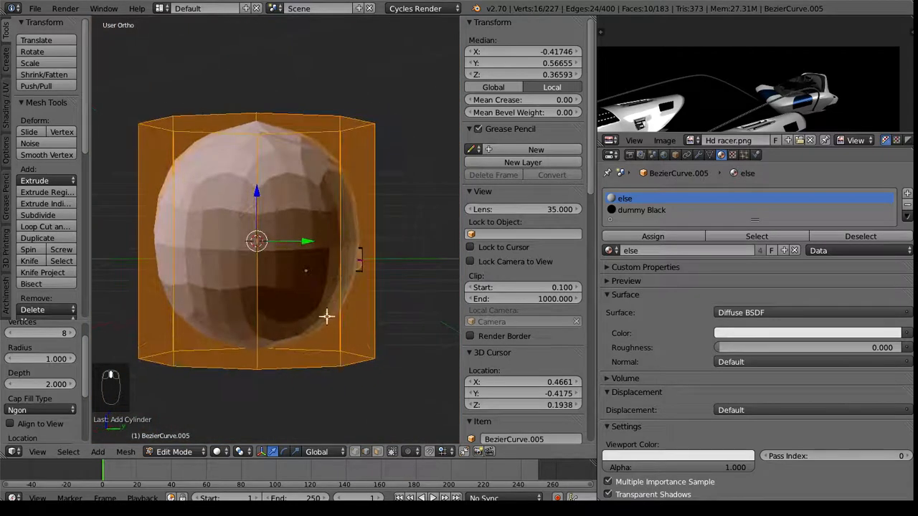
pyautogui.scroll(-4, 56, 382)
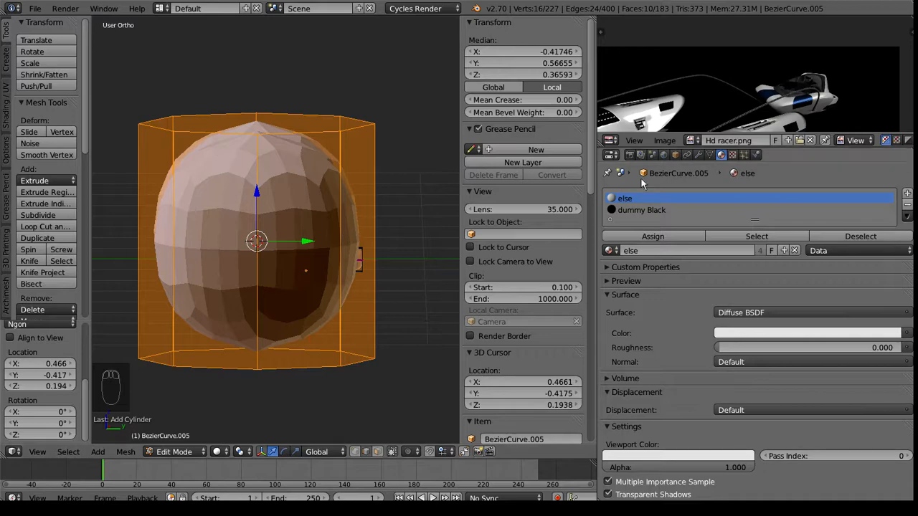
pyautogui.click(697, 154)
pyautogui.click(689, 273)
pyautogui.moveTo(250, 160); pyautogui.dragTo(233, 177, button='middle')
# - Set the new cylinder's cap fill type to Nothing so both ends are open
pyautogui.scroll(3, 45, 409)
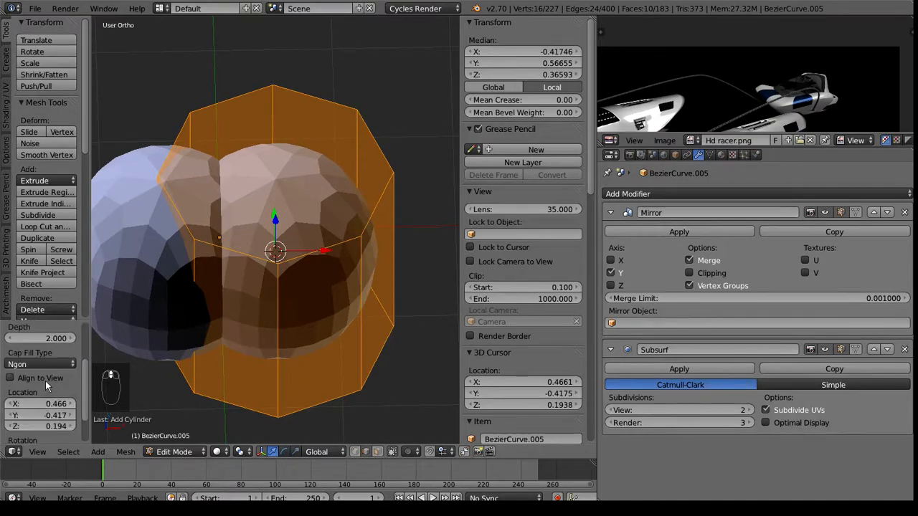
pyautogui.click(34, 364)
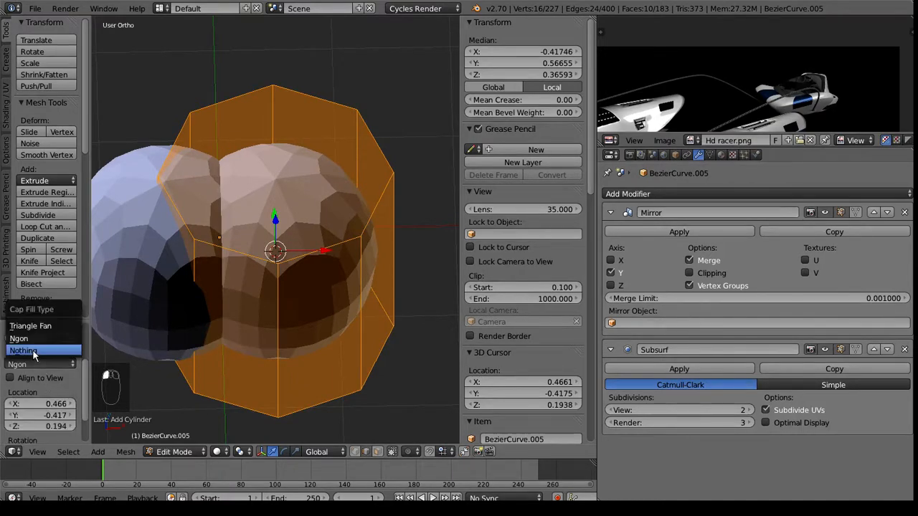
pyautogui.click(29, 351)
pyautogui.moveTo(356, 318); pyautogui.dragTo(306, 255, button='middle')
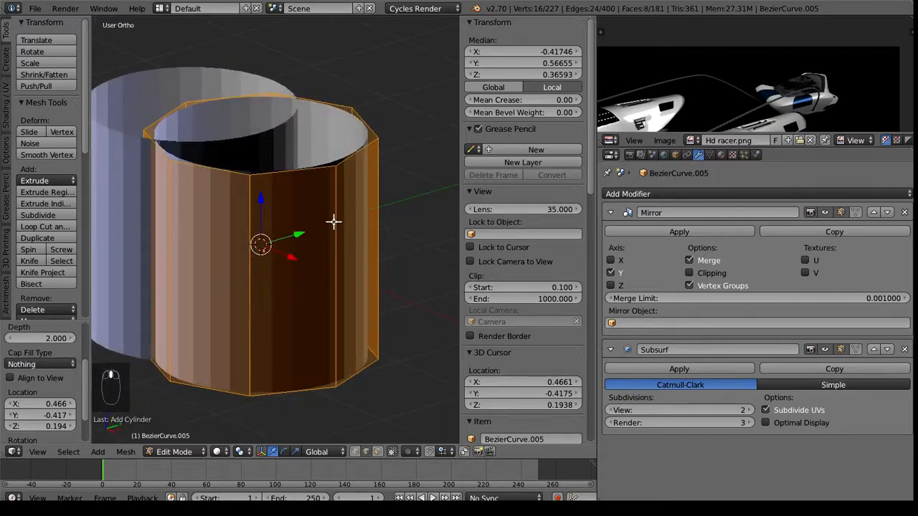
# - Flip the normals of the new open-ended cylinder
pyautogui.moveTo(244, 273); pyautogui.dragTo(332, 243, button='middle')
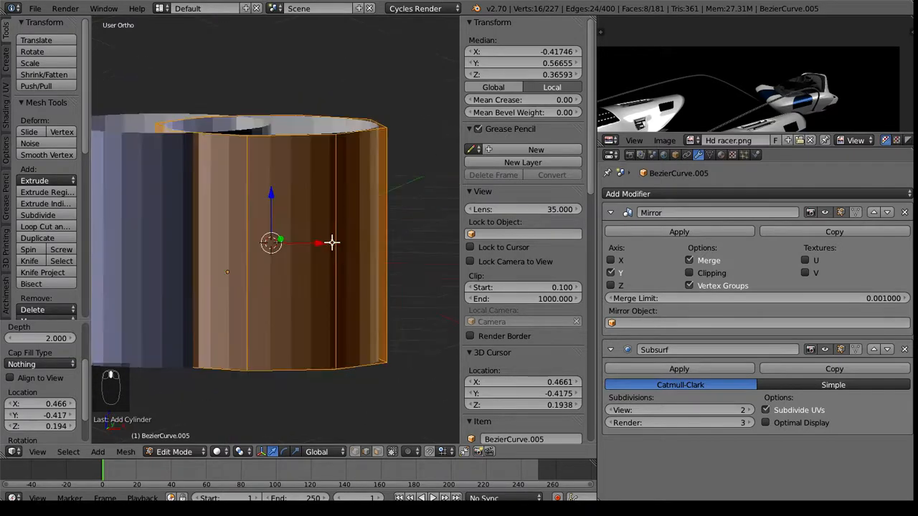
pyautogui.press('space')
pyautogui.write('flip')
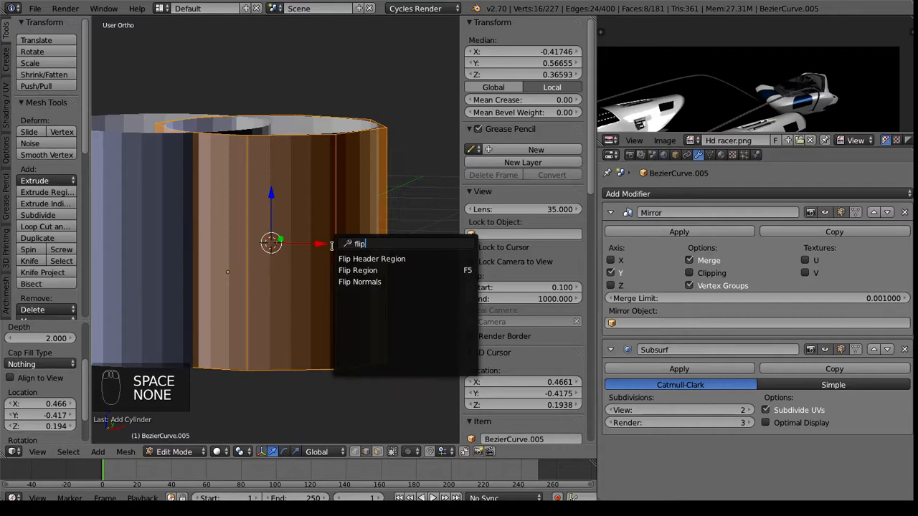
pyautogui.click(348, 279)
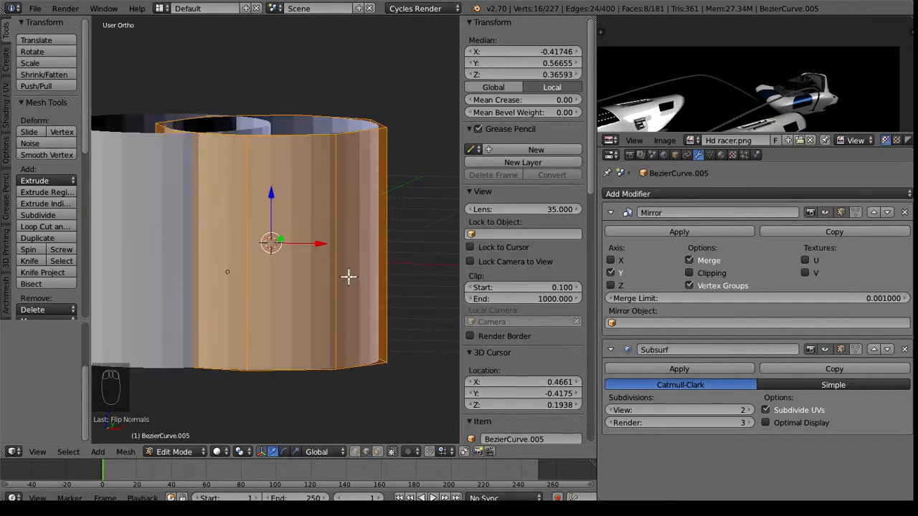
# - Rotate the cylinder 90 degrees in the right side view so it lies lengthwise along the body
pyautogui.press('KP_3')
pyautogui.press('r')
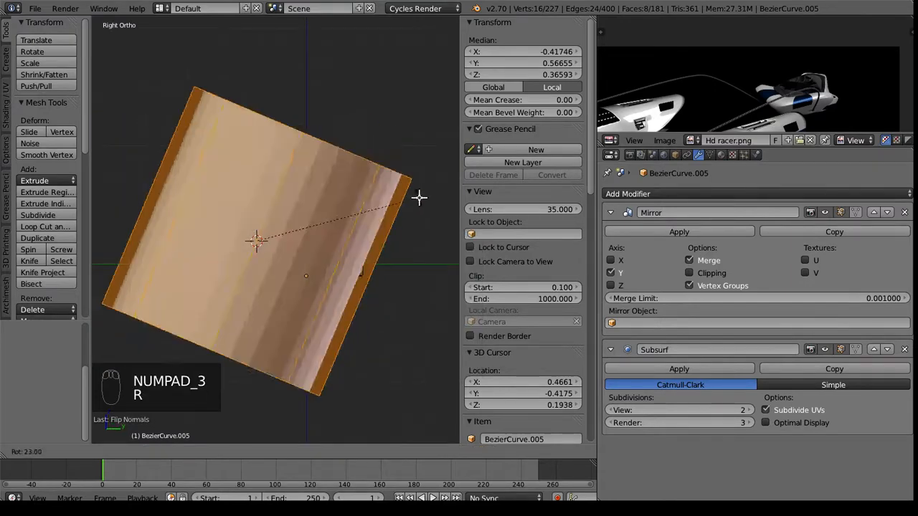
pyautogui.click(435, 198)
pyautogui.press('s')
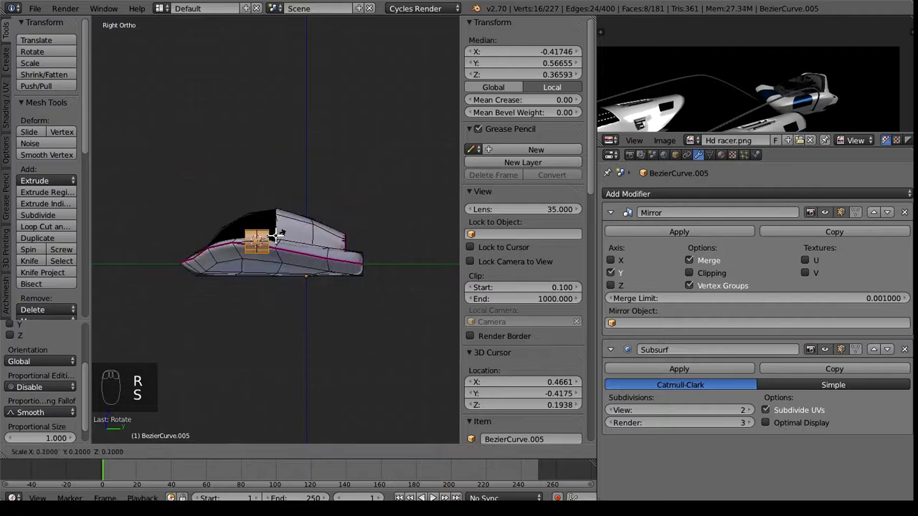
pyautogui.click(265, 239)
pyautogui.hotkey('ctrl', 'z')
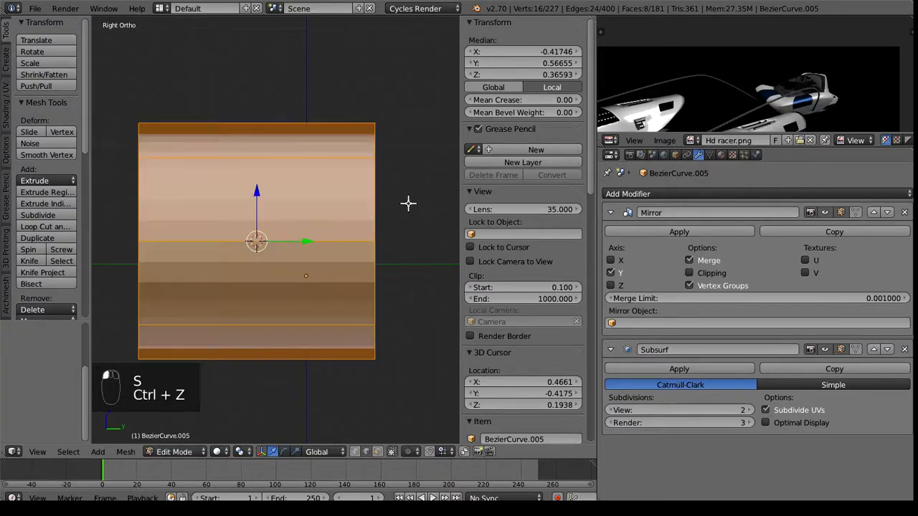
# - Scale the cylinder down to the width of the side intake and move it along Y to the intake's front end
pyautogui.press('s')
pyautogui.click(276, 233)
pyautogui.scroll(4, 390, 192)
pyautogui.press('s')
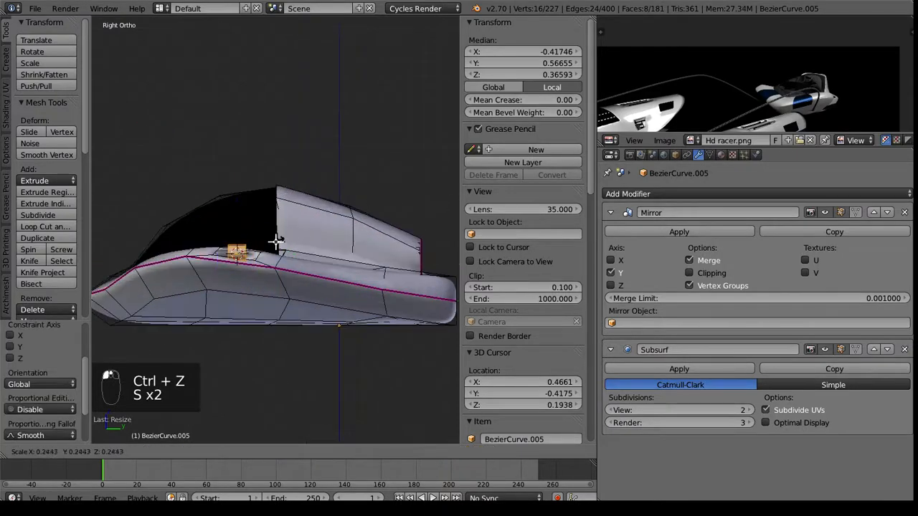
pyautogui.click(273, 242)
pyautogui.moveTo(273, 242); pyautogui.dragTo(188, 309, button='middle')
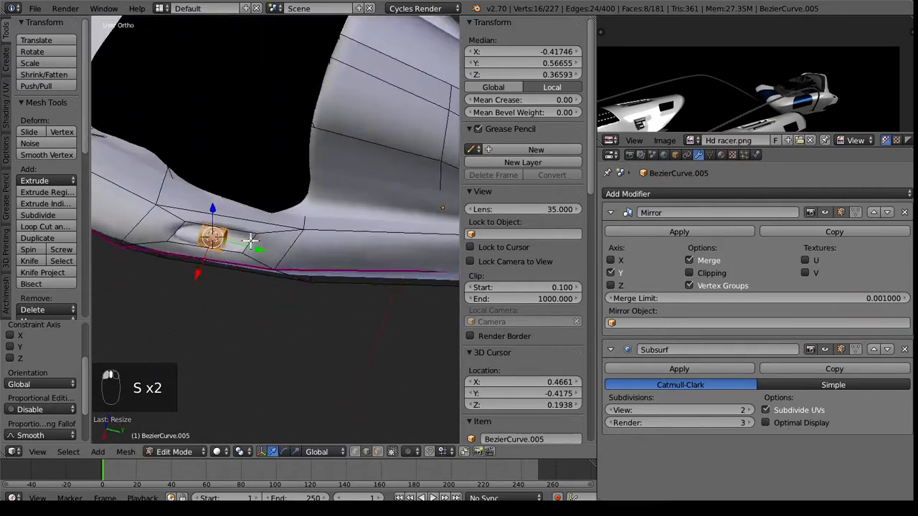
pyautogui.moveTo(251, 245); pyautogui.dragTo(221, 246)
pyautogui.press('s')
pyautogui.click(277, 236)
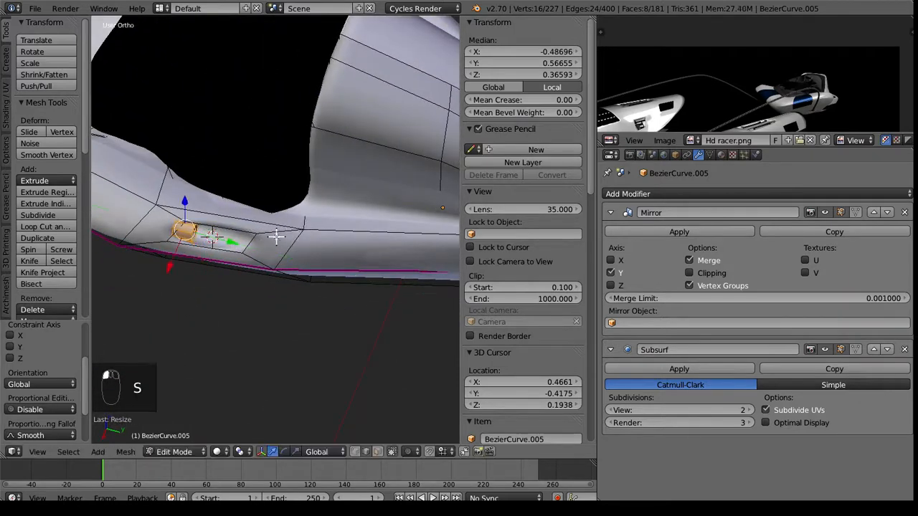
# - Shift the small cylinder along X and Z so it sits inside the front of the intake recess
pyautogui.moveTo(277, 235); pyautogui.dragTo(88, 184, button='middle')
pyautogui.scroll(4, 118, 297)
pyautogui.moveTo(118, 297); pyautogui.dragTo(127, 304, button='middle')
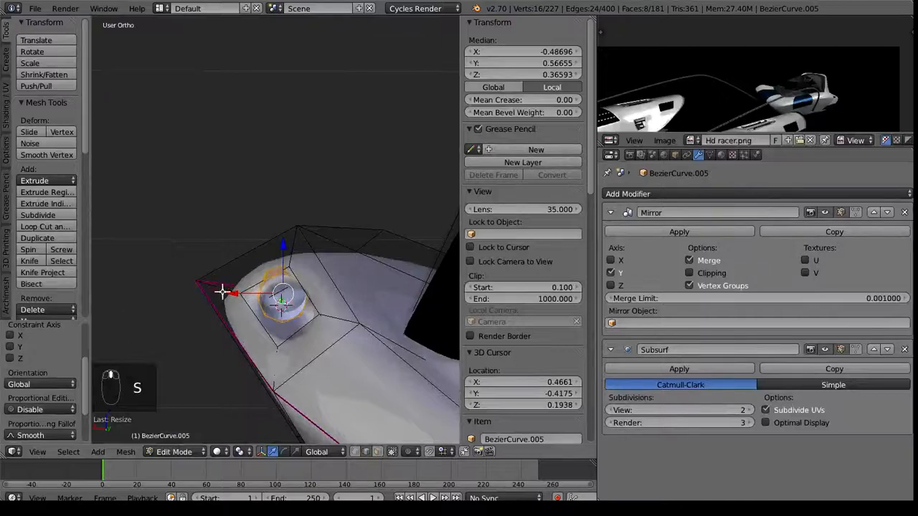
pyautogui.moveTo(222, 291); pyautogui.dragTo(244, 296)
pyautogui.moveTo(289, 243); pyautogui.dragTo(286, 264)
pyautogui.moveTo(243, 312); pyautogui.dragTo(237, 306)
pyautogui.moveTo(238, 307); pyautogui.dragTo(352, 430, button='middle')
# - Select the cylinder's rear edge loop and extrude it backward along Y past the rear end of the intake
pyautogui.rightClick(294, 285)
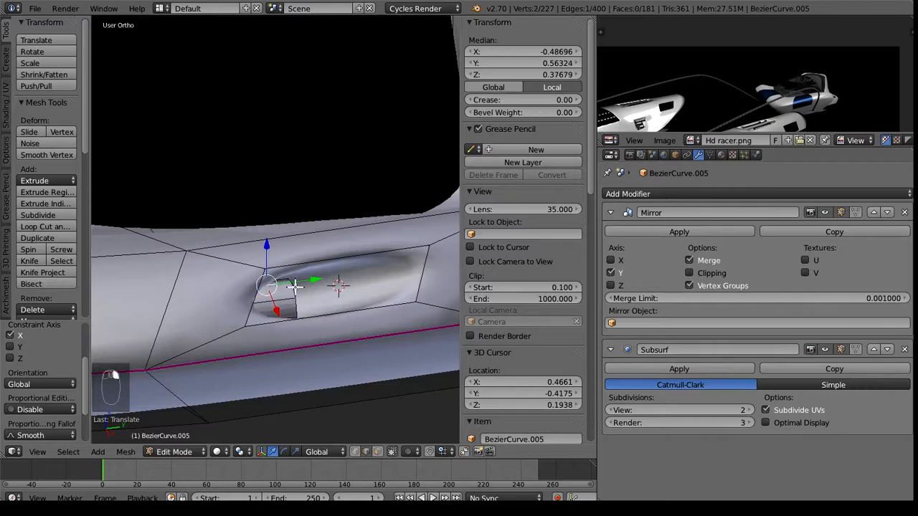
pyautogui.moveTo(352, 268); pyautogui.dragTo(331, 279, button='middle')
pyautogui.scroll(-3, 331, 280)
pyautogui.press('e')
pyautogui.rightClick(368, 304)
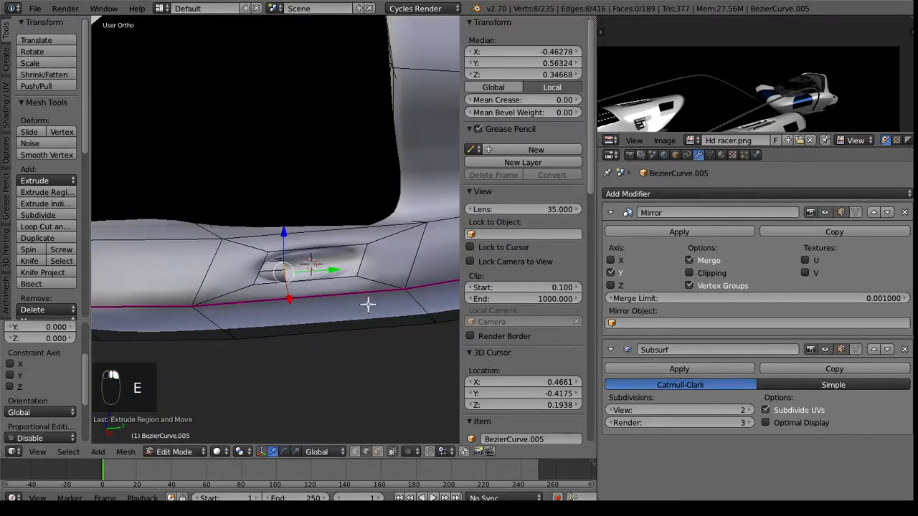
pyautogui.moveTo(327, 273); pyautogui.dragTo(445, 262)
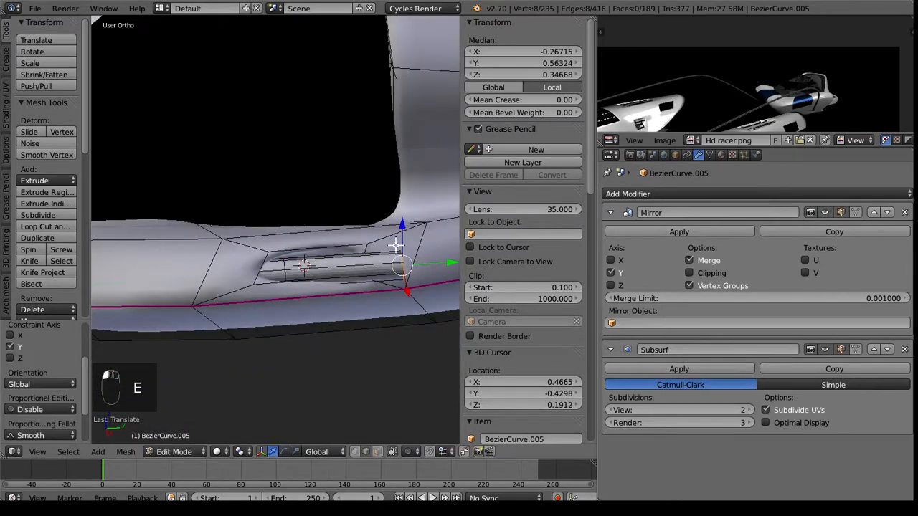
# - Move the extruded rear ring along Z and X so the pipe follows the slope of the body
pyautogui.moveTo(398, 238); pyautogui.dragTo(397, 214)
pyautogui.moveTo(394, 217); pyautogui.dragTo(211, 234, button='middle')
pyautogui.click(227, 285)
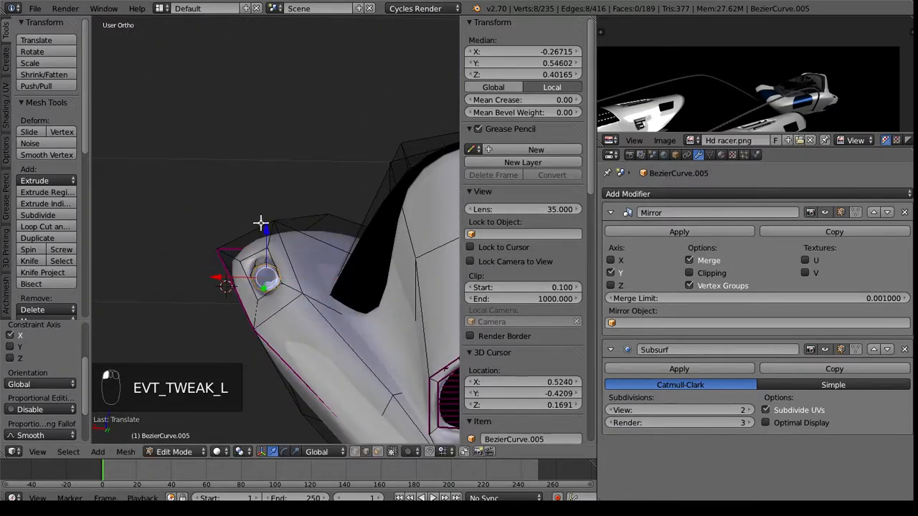
pyautogui.moveTo(261, 225); pyautogui.dragTo(273, 249)
pyautogui.moveTo(273, 249); pyautogui.dragTo(400, 318, button='middle')
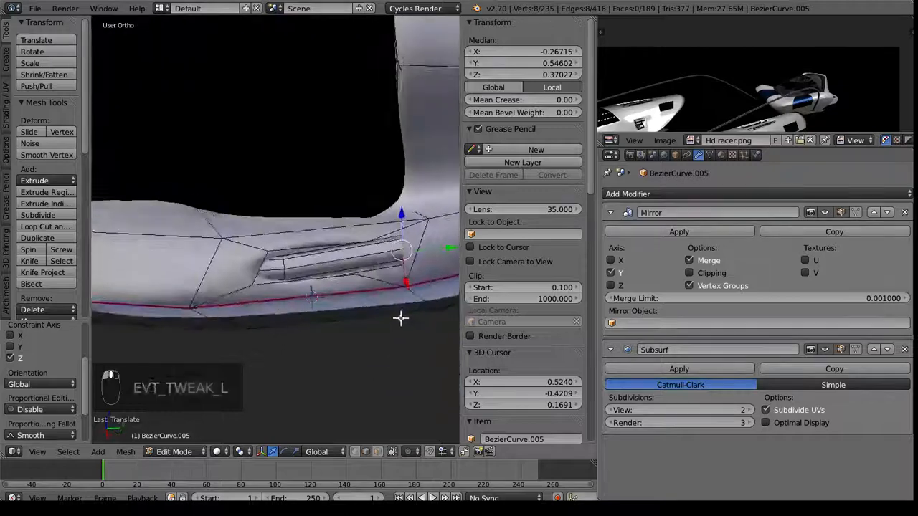
# - Shorten the pipe by moving its rear ring forward along Y, and readjust the ring's height and sideways position
pyautogui.press('Tab')
pyautogui.moveTo(365, 243); pyautogui.dragTo(445, 267, button='middle')
pyautogui.press('Tab')
pyautogui.moveTo(450, 259); pyautogui.dragTo(418, 264)
pyautogui.moveTo(372, 217); pyautogui.dragTo(374, 228)
pyautogui.moveTo(374, 228); pyautogui.dragTo(134, 193, button='middle')
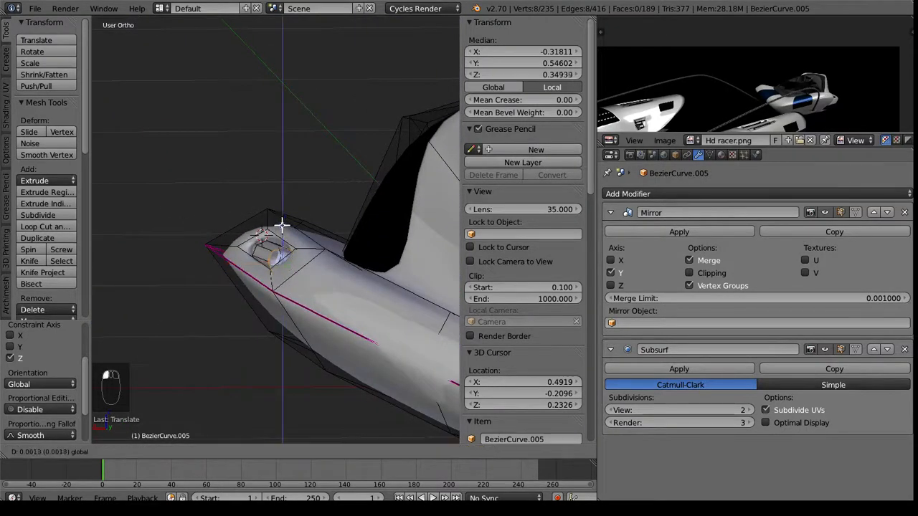
pyautogui.moveTo(281, 228); pyautogui.dragTo(279, 216)
pyautogui.moveTo(251, 256); pyautogui.dragTo(241, 257)
pyautogui.moveTo(240, 258); pyautogui.dragTo(353, 356, button='middle')
# - Add a loop cut around the middle of the pipe and shift it slightly along X
pyautogui.hotkey('ctrl', 'r')
pyautogui.click(224, 233)
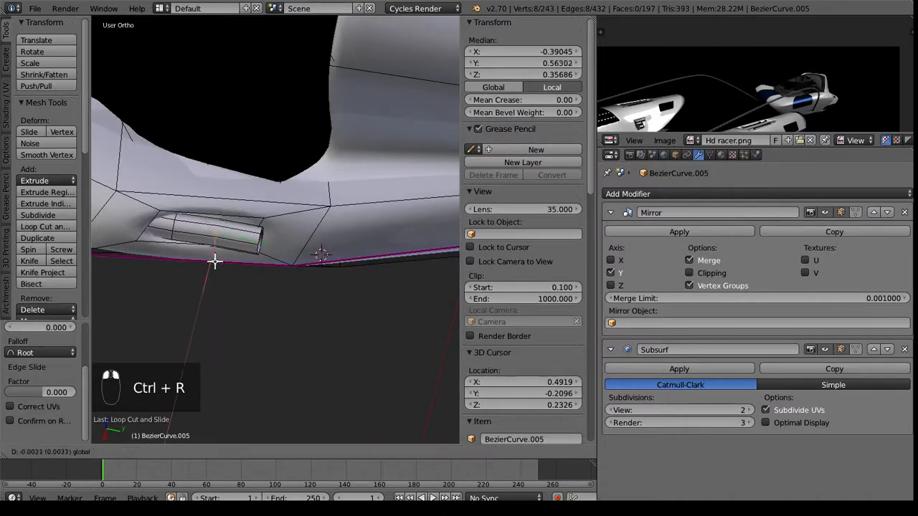
pyautogui.moveTo(217, 259)
pyautogui.mouseDown()
pyautogui.moveTo(257, 260)
pyautogui.moveTo(226, 245)
pyautogui.moveTo(209, 264)
pyautogui.moveTo(211, 251)
pyautogui.mouseUp()
# - Select the pipe's rear ring and nudge it along Z and X to fit the intake's rear end
pyautogui.rightClick(258, 246)
pyautogui.moveTo(210, 251); pyautogui.dragTo(267, 247, button='middle')
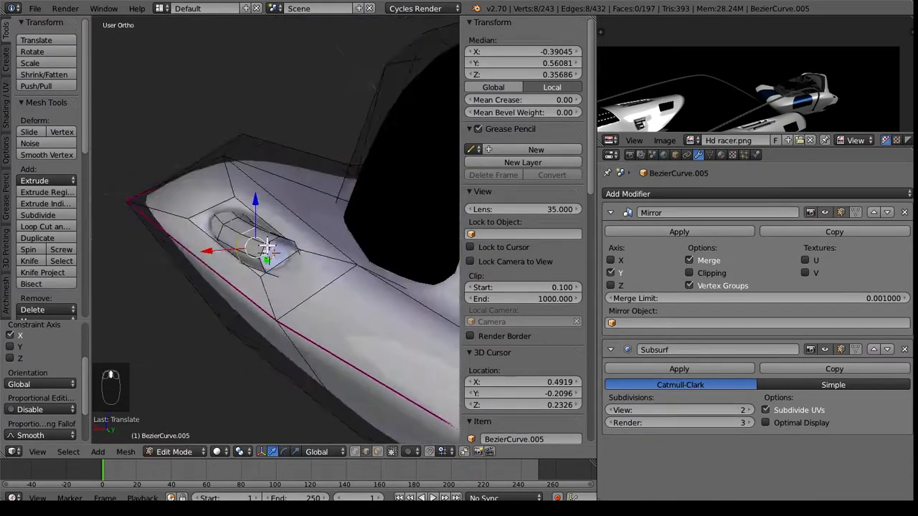
pyautogui.moveTo(280, 221); pyautogui.dragTo(279, 217)
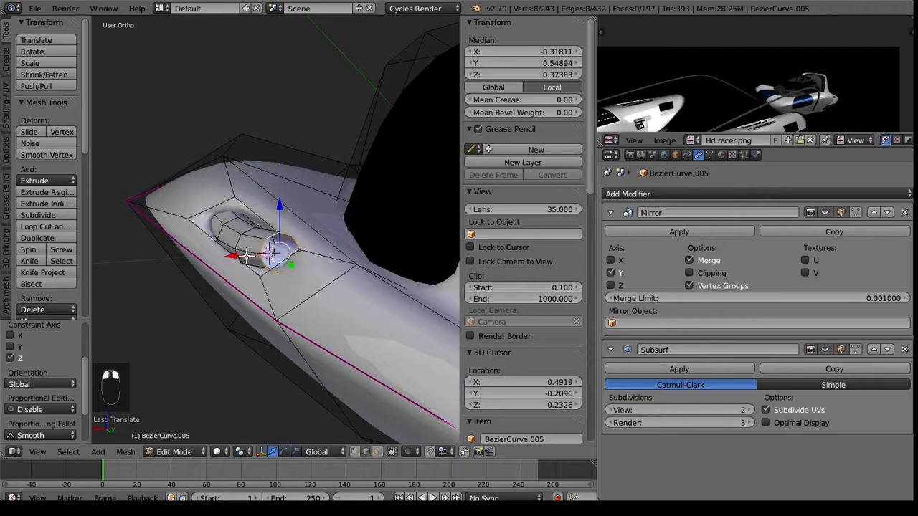
pyautogui.moveTo(247, 256); pyautogui.dragTo(240, 253)
pyautogui.moveTo(241, 255); pyautogui.dragTo(316, 233, button='middle')
# - Extrude the rear ring slightly backward along Y and scale it smaller to taper the pipe's end
pyautogui.scroll(3, 316, 233)
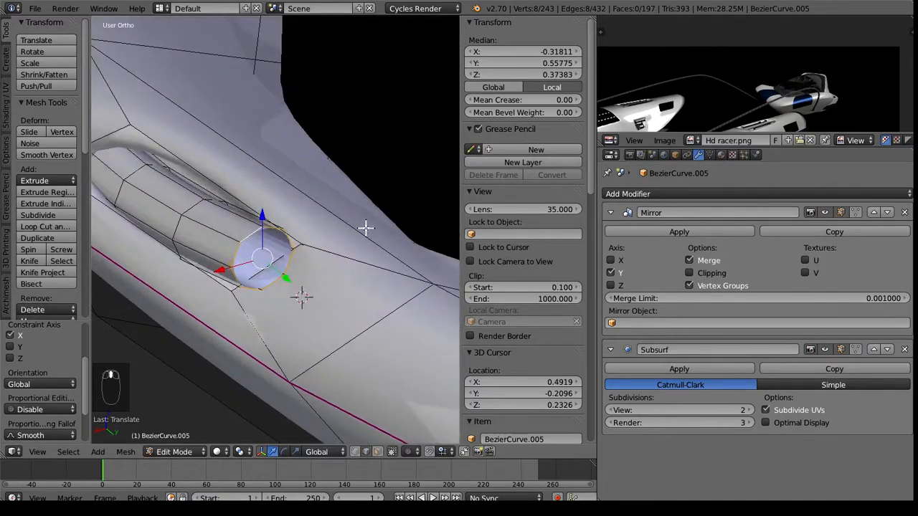
pyautogui.press('e')
pyautogui.rightClick(332, 262)
pyautogui.moveTo(284, 282); pyautogui.dragTo(295, 288)
pyautogui.press('s')
pyautogui.click(301, 299)
pyautogui.moveTo(301, 299); pyautogui.dragTo(336, 334, button='middle')
pyautogui.press('Tab')
pyautogui.press('Tab')
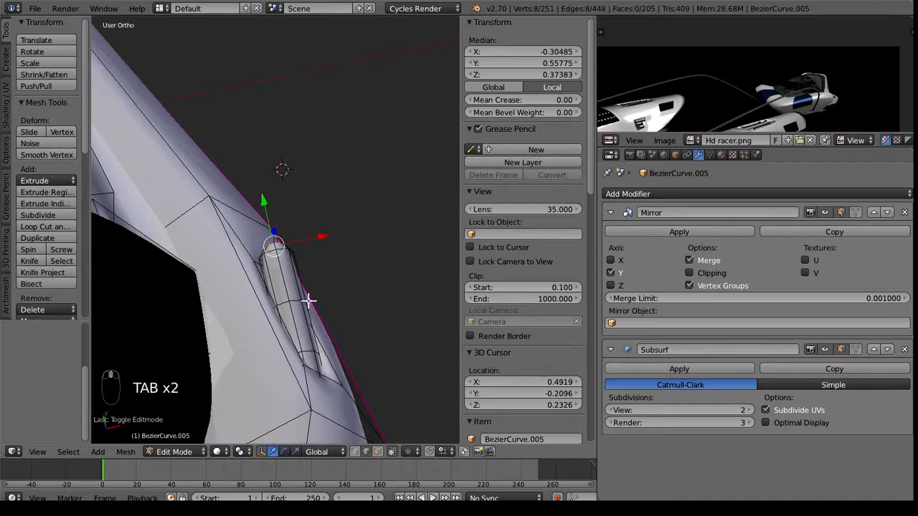
# - Extrude the tapered end ring again in place and scale it inward to give the opening a rim
pyautogui.moveTo(327, 272); pyautogui.dragTo(79, 193, button='middle')
pyautogui.scroll(4, 155, 246)
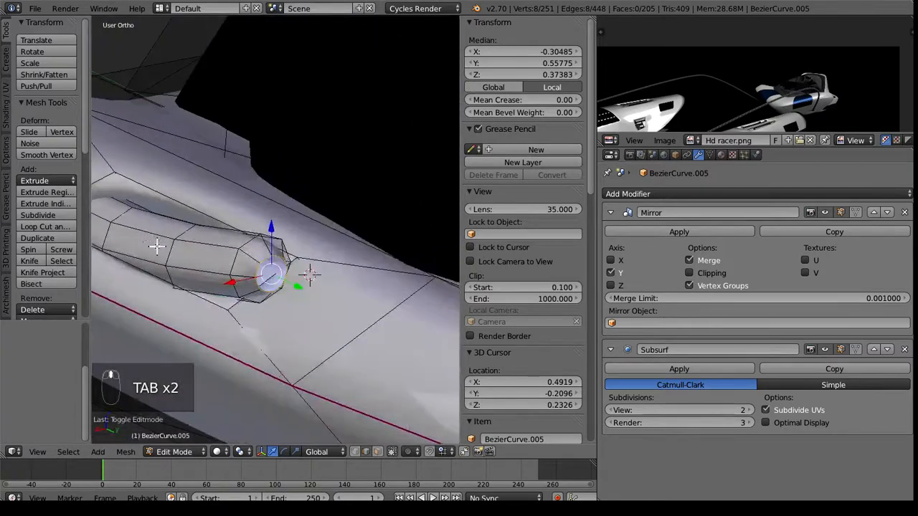
pyautogui.moveTo(156, 246); pyautogui.dragTo(307, 282, button='middle')
pyautogui.press('e')
pyautogui.rightClick(342, 234)
pyautogui.moveTo(343, 234); pyautogui.dragTo(318, 220, button='middle')
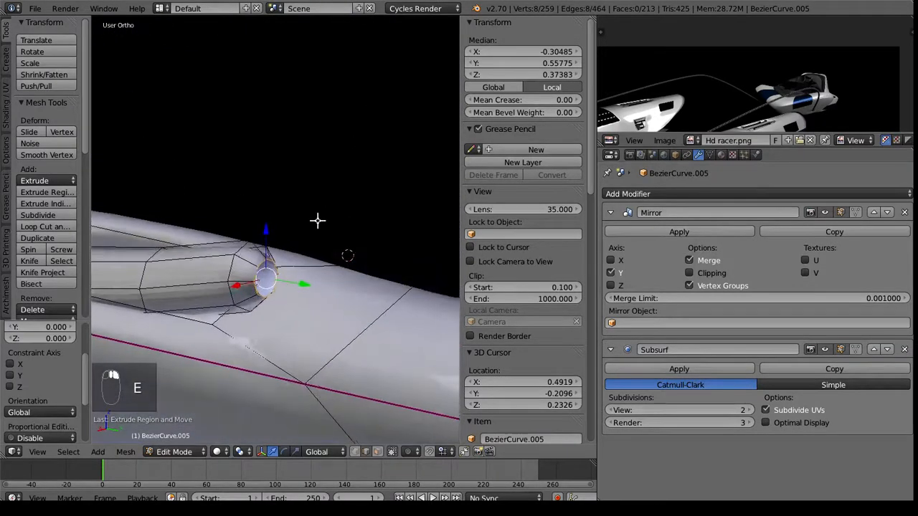
pyautogui.press('s')
pyautogui.click(304, 227)
# - Move the inner ring forward along Y and lower it along Z to hollow out the inside of the pipe
pyautogui.moveTo(303, 273)
pyautogui.mouseDown(button='middle')
pyautogui.moveTo(205, 287)
pyautogui.moveTo(327, 332)
pyautogui.moveTo(299, 261)
pyautogui.mouseUp(button='middle')
pyautogui.press('g')
pyautogui.press('y')
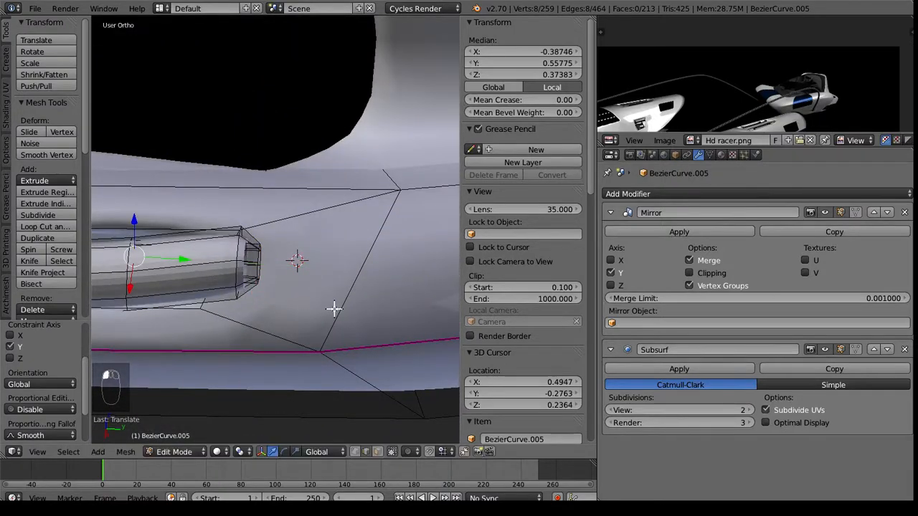
pyautogui.click(334, 308)
pyautogui.moveTo(334, 308); pyautogui.dragTo(405, 318, button='middle')
pyautogui.press('g')
pyautogui.press('z')
pyautogui.click(263, 215)
pyautogui.press('Tab')
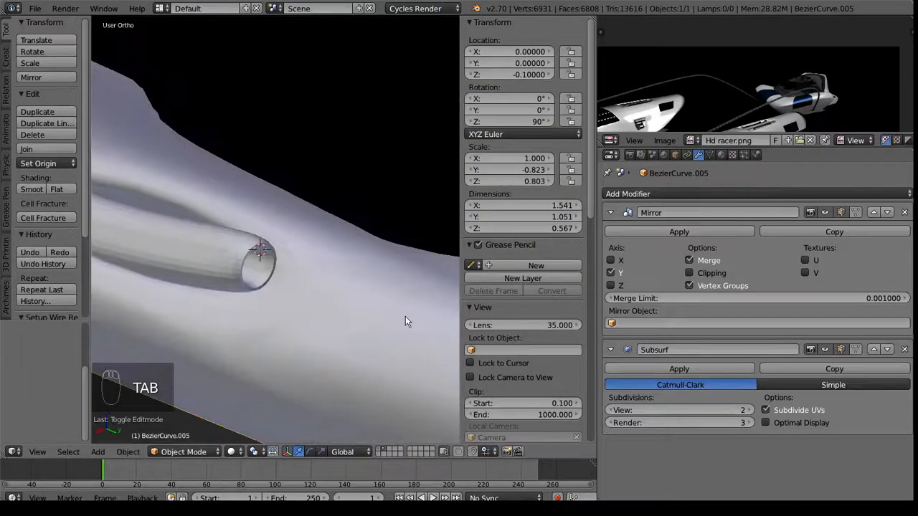
# - Select the whole linked pipe mesh and assign the dummy Black material to it
pyautogui.click(722, 155)
pyautogui.click(639, 209)
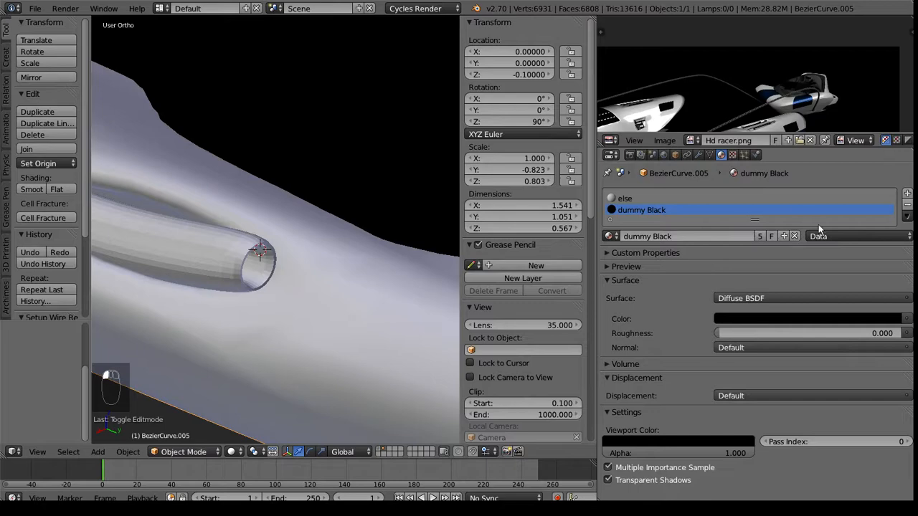
pyautogui.press('Tab')
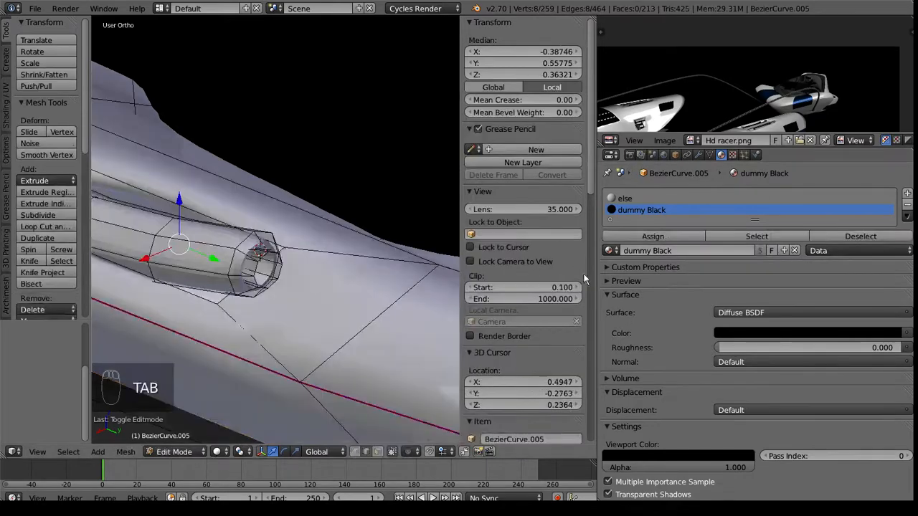
pyautogui.press('a')
pyautogui.press('a')
pyautogui.hotkey('ctrl', 'l')
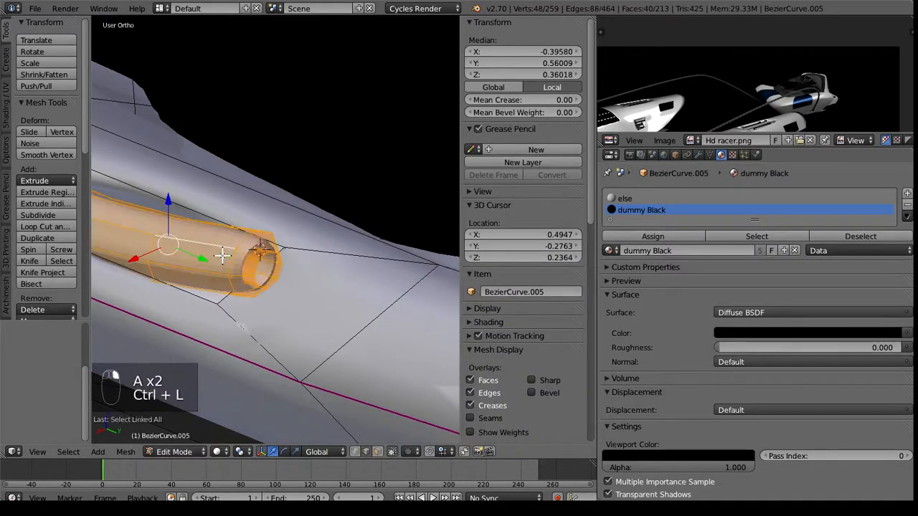
pyautogui.click(674, 242)
pyautogui.press('Tab')
pyautogui.scroll(-2, 240, 287)
pyautogui.moveTo(240, 286); pyautogui.dragTo(330, 350, button='middle')
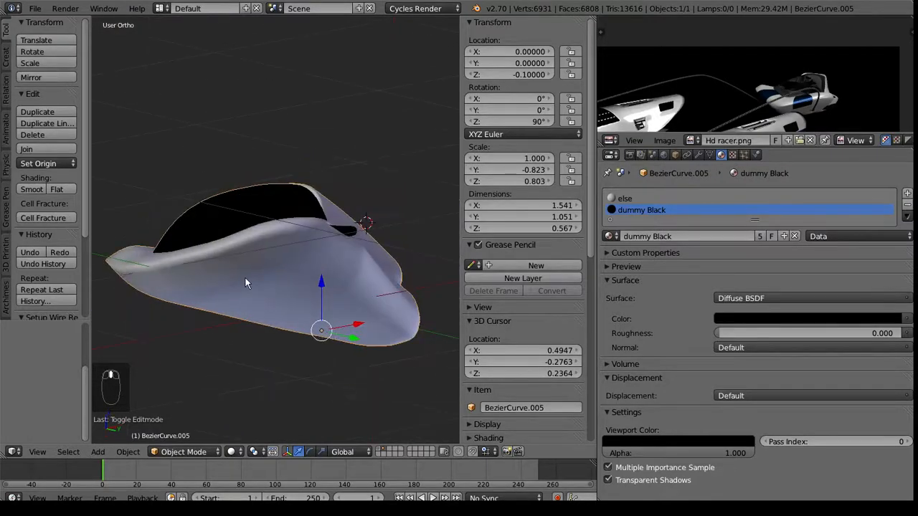
# - Compare the lower side of the body's nose with the same area in the reference image
pyautogui.press('Tab')
pyautogui.moveTo(245, 283); pyautogui.dragTo(234, 303, button='middle')
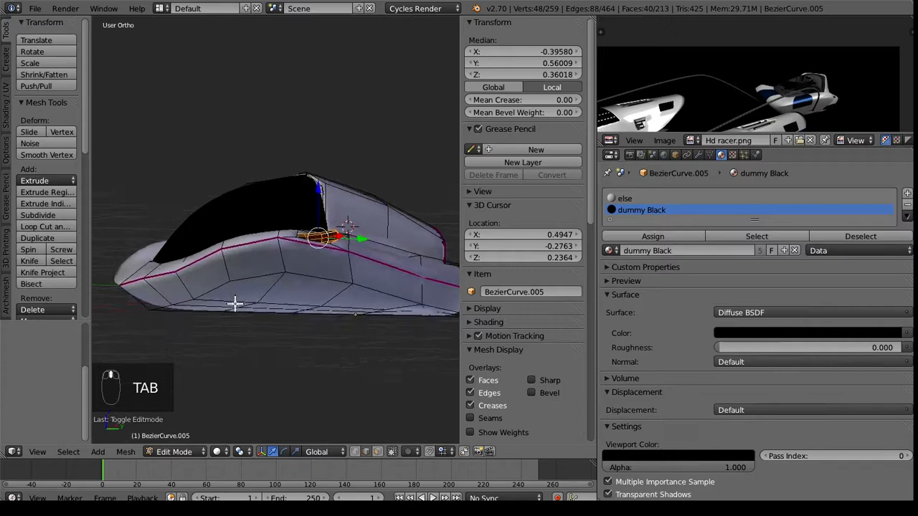
pyautogui.scroll(6, 809, 106)
pyautogui.moveTo(823, 104); pyautogui.dragTo(700, 51, button='middle')
pyautogui.keyDown('shift'); pyautogui.moveTo(152, 261); pyautogui.dragTo(299, 257, button='middle'); pyautogui.keyUp('shift')
# - Try to extrude the side face near the nose in face select mode and scale it down
pyautogui.click(379, 453)
pyautogui.scroll(2, 334, 294)
pyautogui.rightClick(332, 261)
pyautogui.press('e')
pyautogui.rightClick(301, 255)
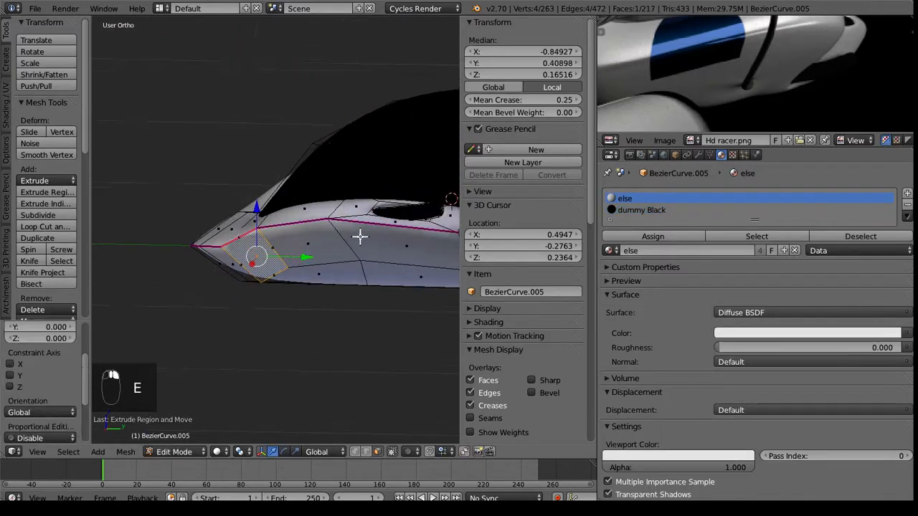
pyautogui.press('s')
pyautogui.click(339, 244)
pyautogui.moveTo(295, 257); pyautogui.dragTo(318, 277, button='middle')
pyautogui.press('Tab')
pyautogui.press('Tab')
pyautogui.press('Tab')
# - Display the layer holding the engine parts together with the body's layer
pyautogui.scroll(-5, 319, 278)
pyautogui.scroll(-3, 338, 254)
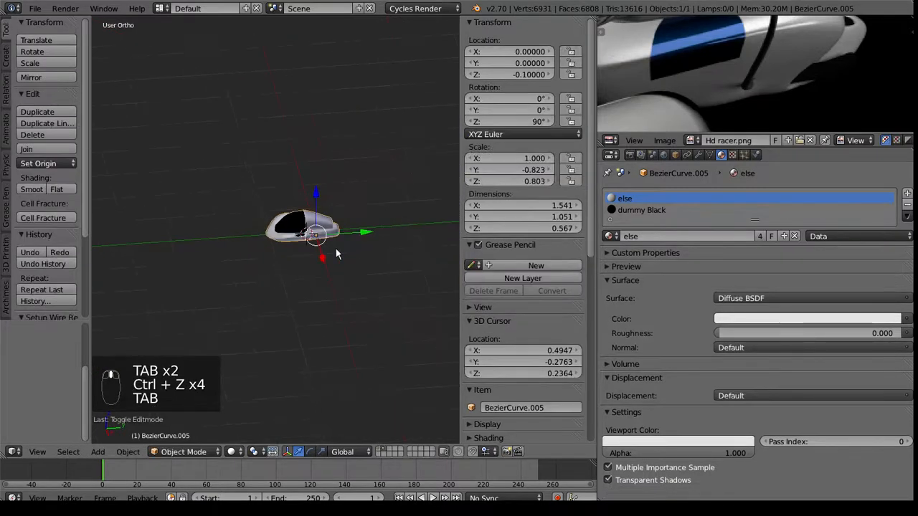
pyautogui.keyDown('shift'); pyautogui.click(379, 449); pyautogui.keyUp('shift')
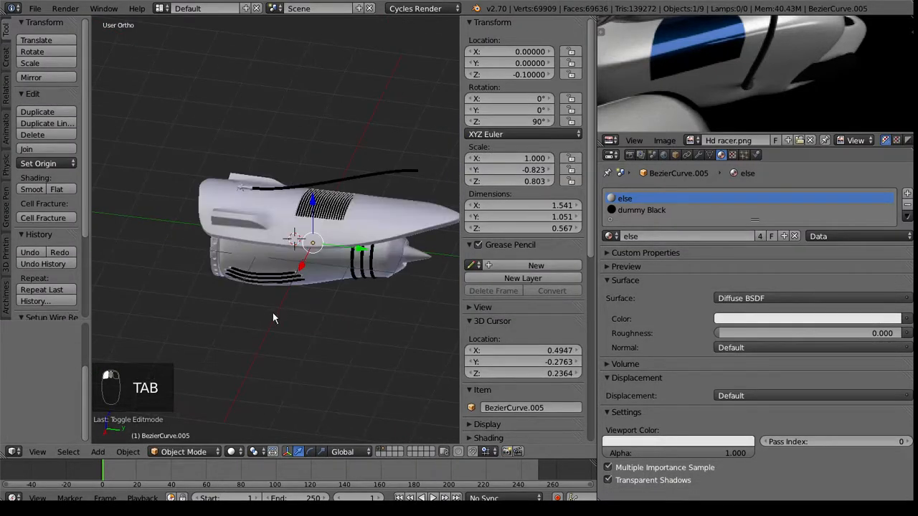
pyautogui.moveTo(274, 316); pyautogui.dragTo(352, 291, button='middle')
pyautogui.click(382, 446)
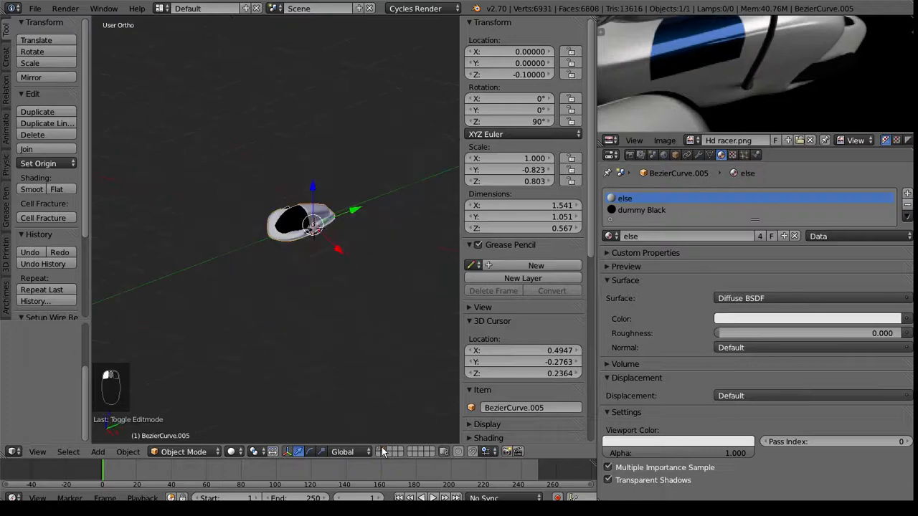
pyautogui.keyDown('shift'); pyautogui.click(379, 446); pyautogui.keyUp('shift')
pyautogui.keyDown('shift'); pyautogui.moveTo(360, 200); pyautogui.dragTo(108, 250, button='middle'); pyautogui.keyUp('shift')
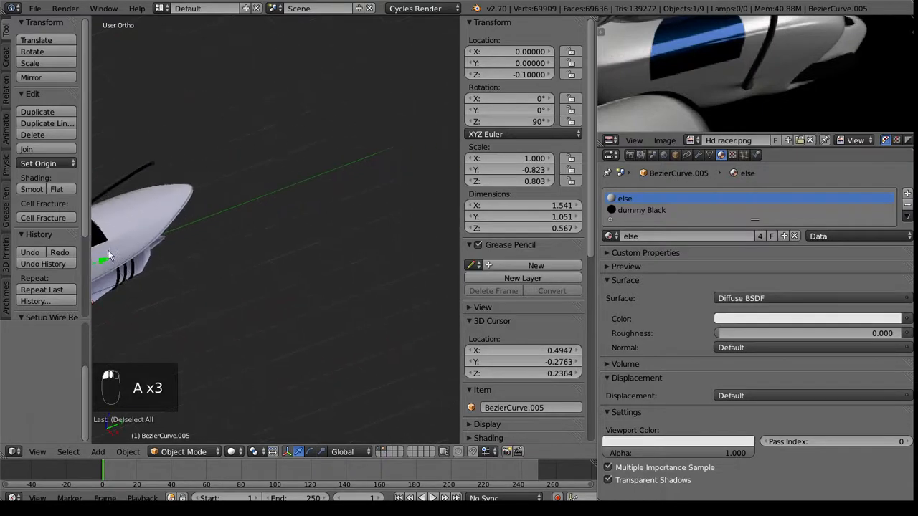
# - Move the body to Y 6 beyond the engine and scale it up uniformly to an X scale of 2.7
pyautogui.keyDown('ctrl'); pyautogui.moveTo(98, 264); pyautogui.dragTo(326, 173); pyautogui.keyUp('ctrl')
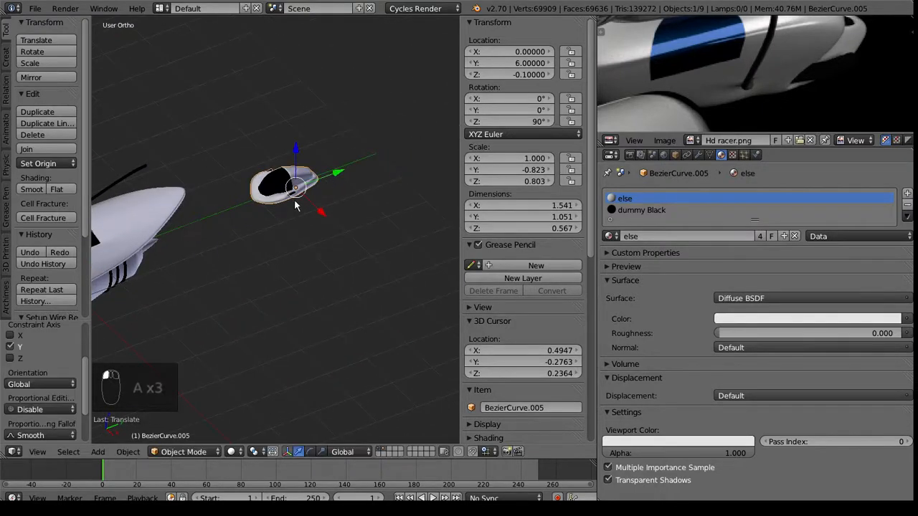
pyautogui.scroll(-4, 292, 205)
pyautogui.moveTo(261, 211); pyautogui.dragTo(290, 203, button='middle')
pyautogui.press('s')
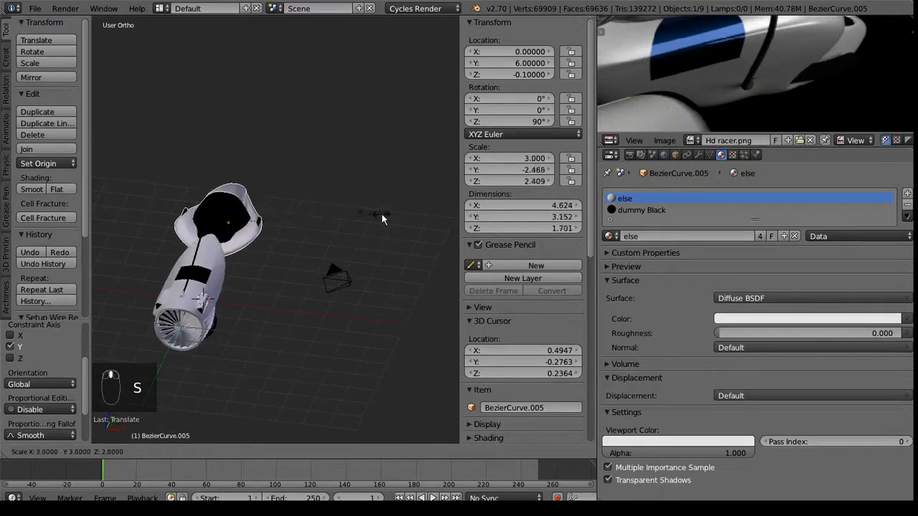
pyautogui.keyDown('ctrl'); pyautogui.click(363, 217); pyautogui.keyUp('ctrl')
# - Shift the body along X to about -1.91 and raise it to about Z 1.12
pyautogui.moveTo(279, 227); pyautogui.dragTo(224, 222)
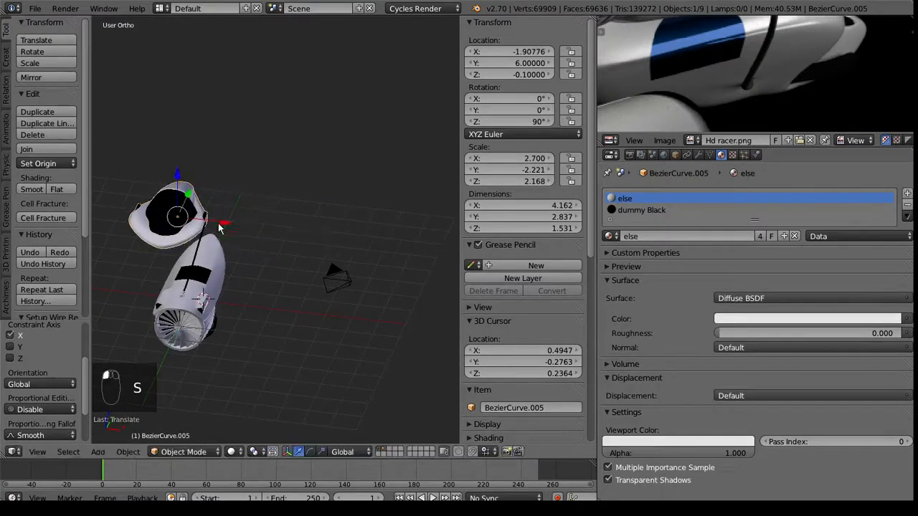
pyautogui.moveTo(225, 220); pyautogui.dragTo(369, 206, button='middle')
pyautogui.moveTo(201, 262); pyautogui.dragTo(202, 231)
# - Adjust the body's uniform size against the engine to an X scale of 2.376
pyautogui.moveTo(285, 263); pyautogui.dragTo(313, 199, button='middle')
pyautogui.press('s')
pyautogui.click(315, 184)
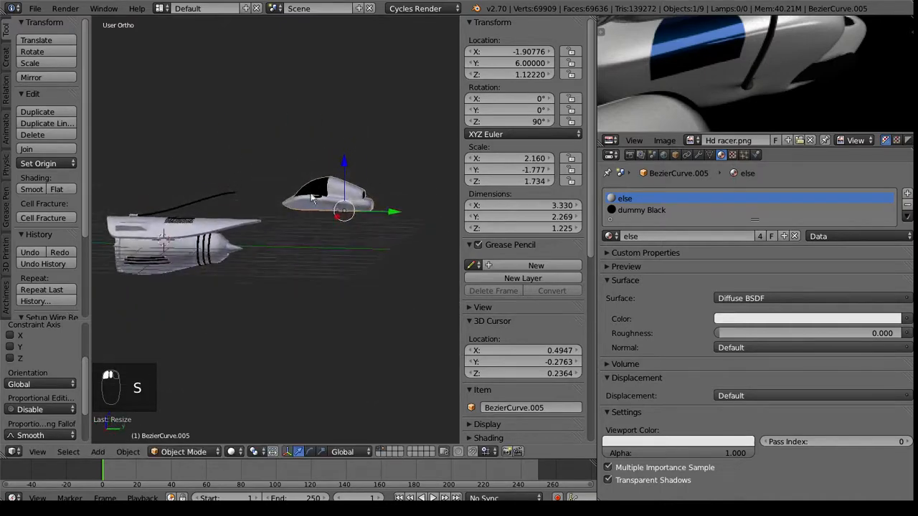
pyautogui.press('s')
pyautogui.click(384, 195)
# - Widen the body slightly by scaling it along the global X axis to a Y scale of -1.955
pyautogui.moveTo(385, 195); pyautogui.dragTo(330, 351, button='middle')
pyautogui.scroll(2, 329, 352)
pyautogui.keyDown('shift'); pyautogui.moveTo(320, 182); pyautogui.dragTo(398, 210, button='middle'); pyautogui.keyUp('shift')
pyautogui.press('s')
pyautogui.press('x')
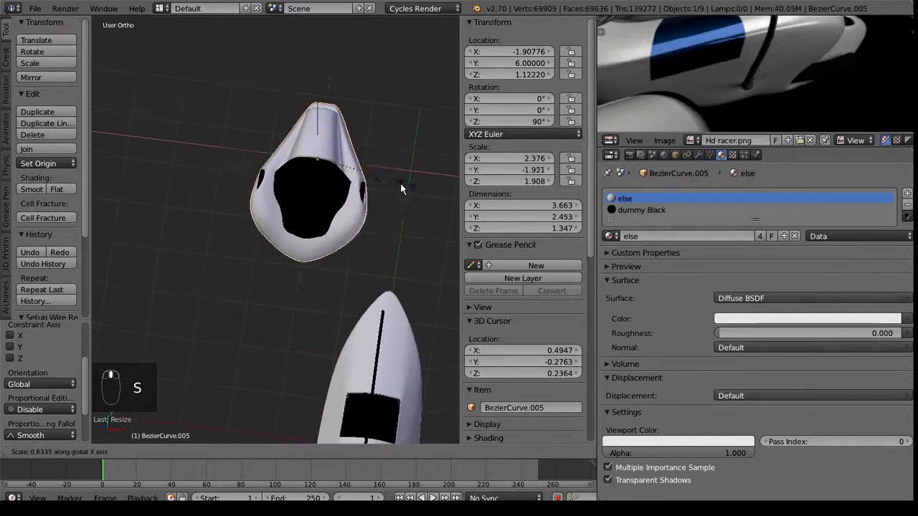
pyautogui.click(371, 181)
pyautogui.moveTo(371, 182); pyautogui.dragTo(435, 252, button='middle')
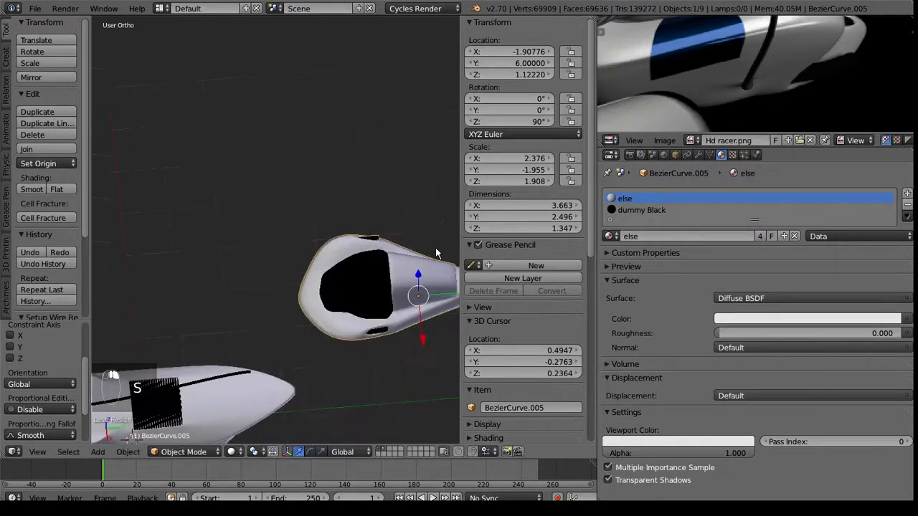
pyautogui.press('s')
pyautogui.press('y')
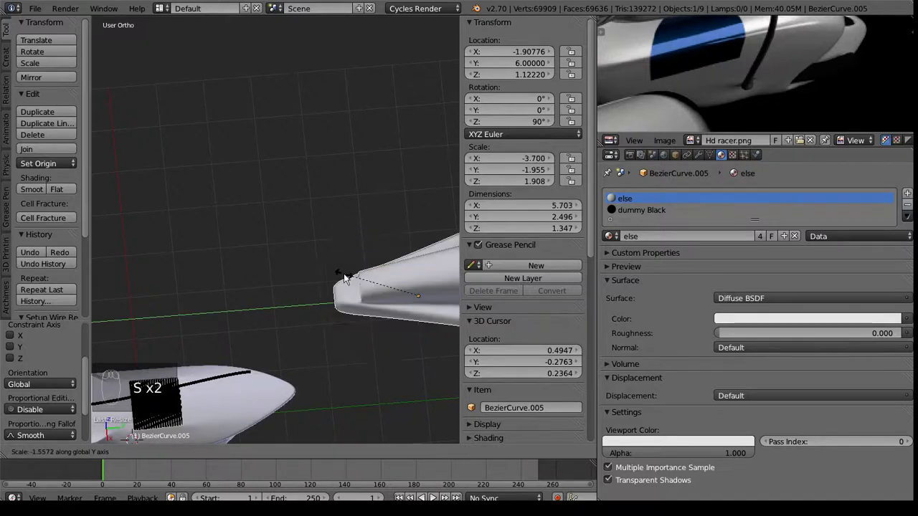
pyautogui.rightClick(344, 275)
pyautogui.moveTo(352, 259); pyautogui.dragTo(350, 214, button='middle')
pyautogui.press('s')
pyautogui.press('x')
pyautogui.rightClick(363, 318)
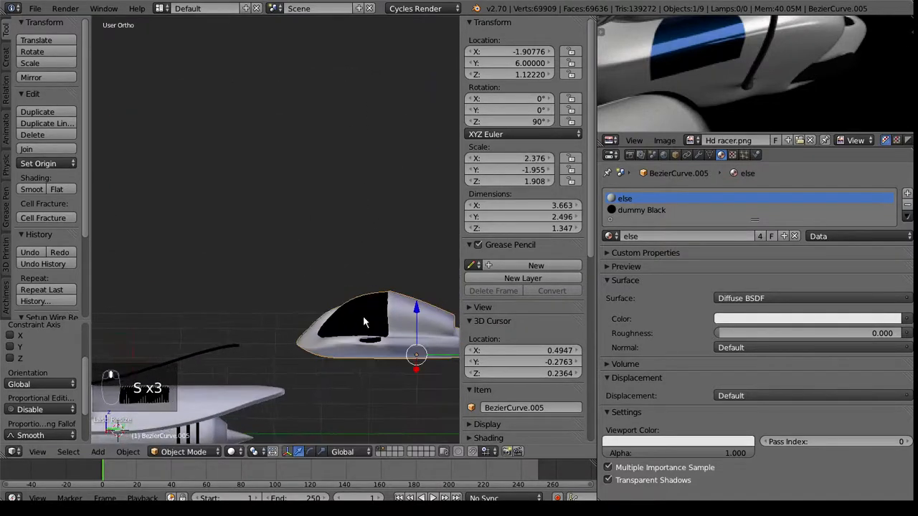
pyautogui.press('s')
pyautogui.rightClick(351, 195)
# - Select all engine parts with a box selection in top wireframe view, excluding the body, and return to solid shading
pyautogui.moveTo(359, 277); pyautogui.dragTo(459, 320, button='middle')
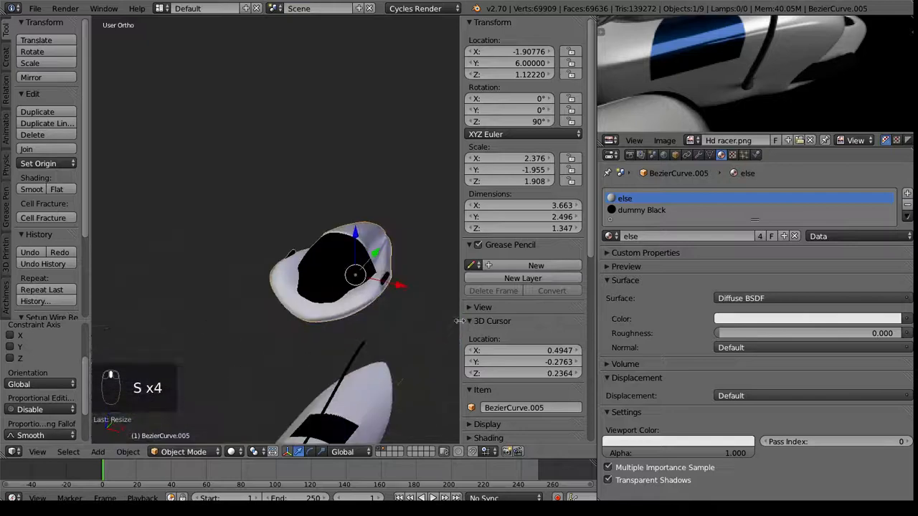
pyautogui.moveTo(322, 337); pyautogui.dragTo(325, 359, button='middle')
pyautogui.scroll(-6, 370, 356)
pyautogui.scroll(-3, 303, 403)
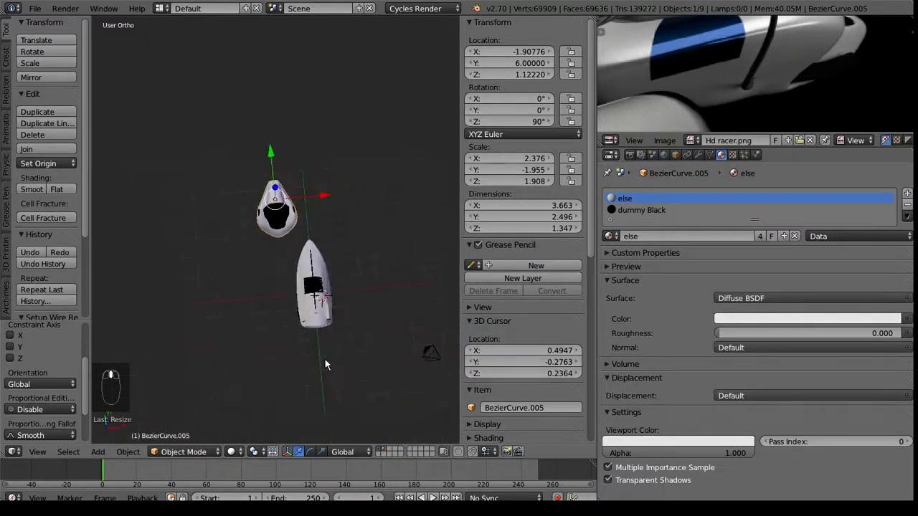
pyautogui.rightClick(315, 305)
pyautogui.keyDown('shift'); pyautogui.moveTo(312, 327); pyautogui.dragTo(312, 242, button='middle'); pyautogui.keyUp('shift')
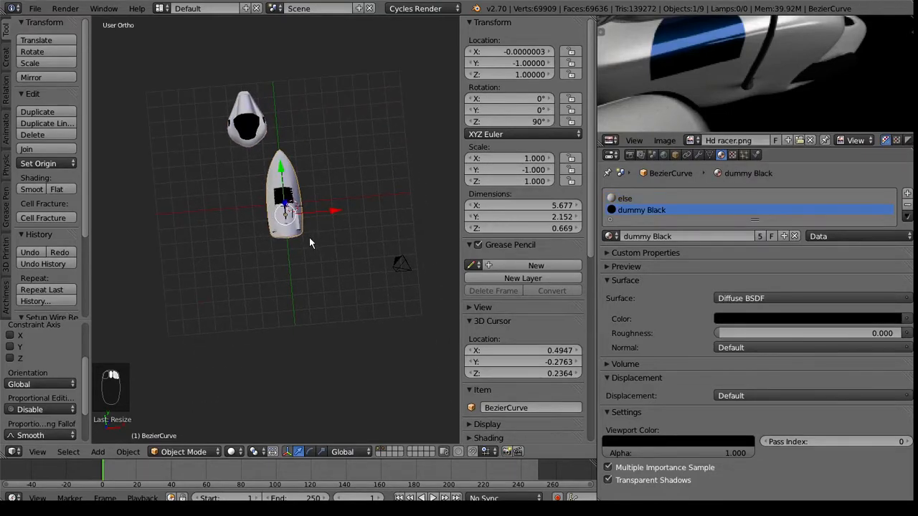
pyautogui.press('KP_7')
pyautogui.scroll(3, 311, 238)
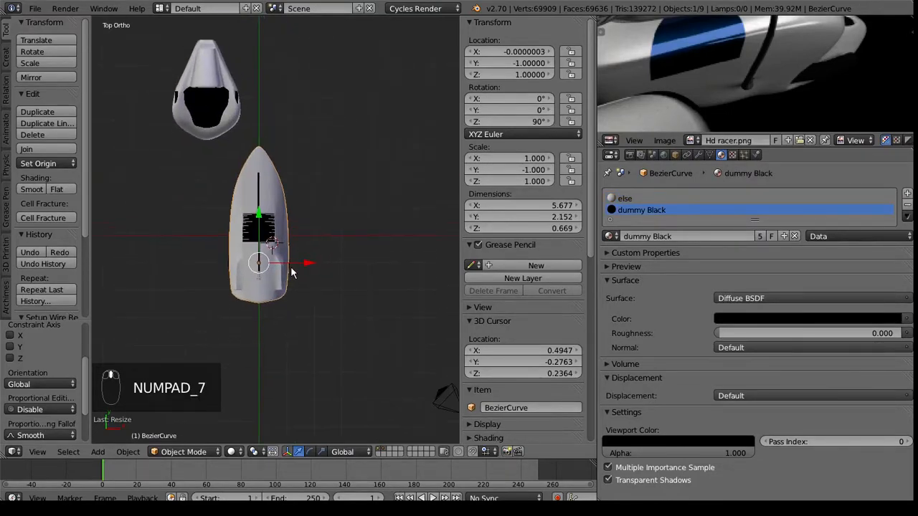
pyautogui.press('z')
pyautogui.press('b')
pyautogui.moveTo(331, 136); pyautogui.dragTo(192, 386)
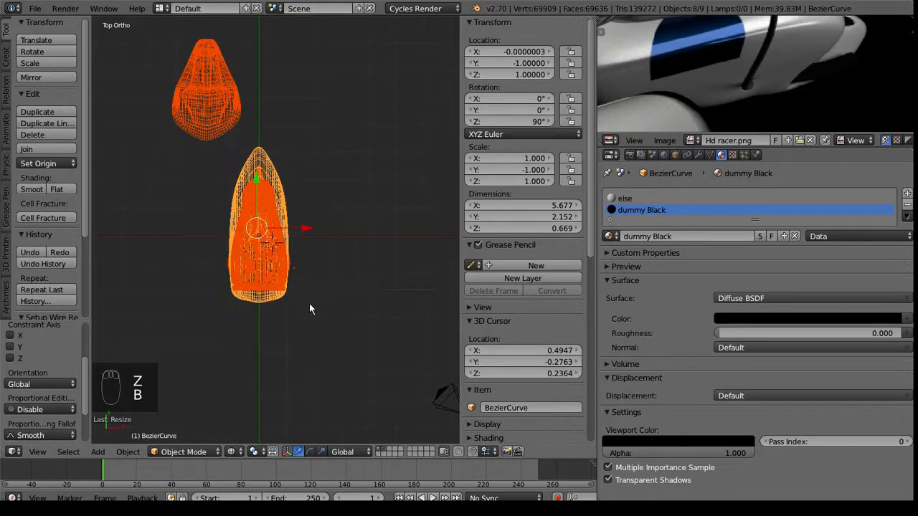
pyautogui.keyDown('shift'); pyautogui.rightClick(219, 134); pyautogui.keyUp('shift')
pyautogui.keyDown('shift'); pyautogui.rightClick(219, 135); pyautogui.keyUp('shift')
pyautogui.press('z')
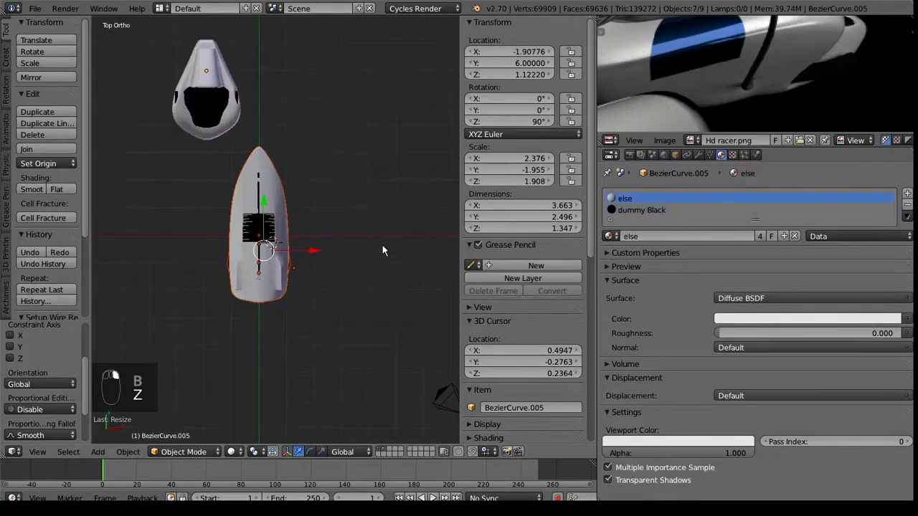
# - Move the selected engine parts 3 units along the X axis
pyautogui.keyDown('shift'); pyautogui.moveTo(326, 267); pyautogui.dragTo(279, 245, button='middle'); pyautogui.keyUp('shift')
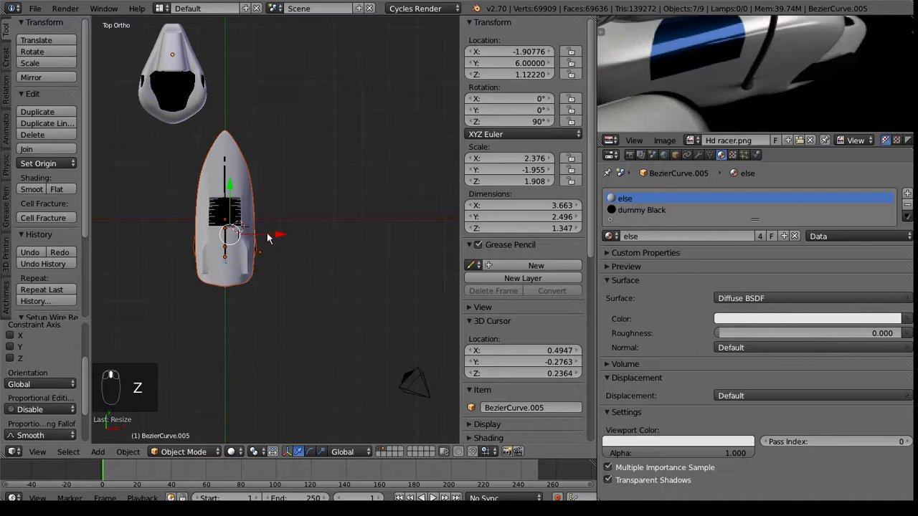
pyautogui.press('g')
pyautogui.press('x')
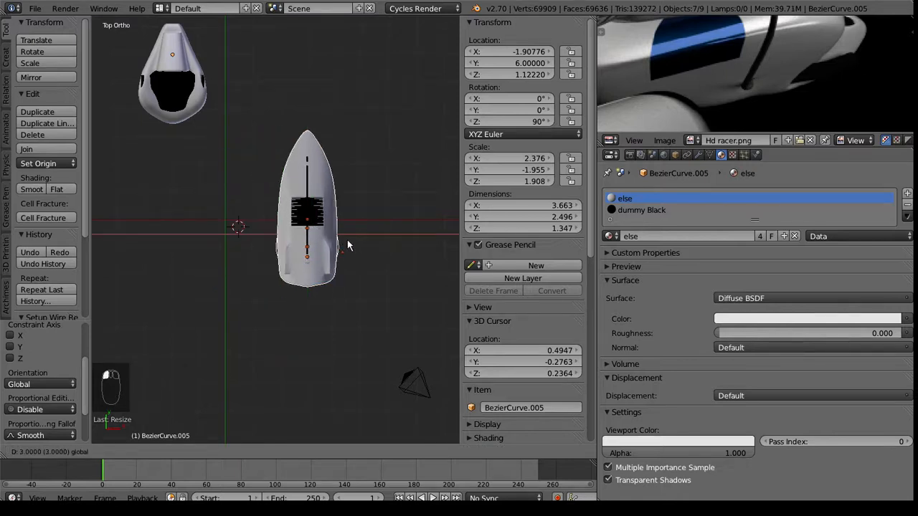
pyautogui.click(354, 241)
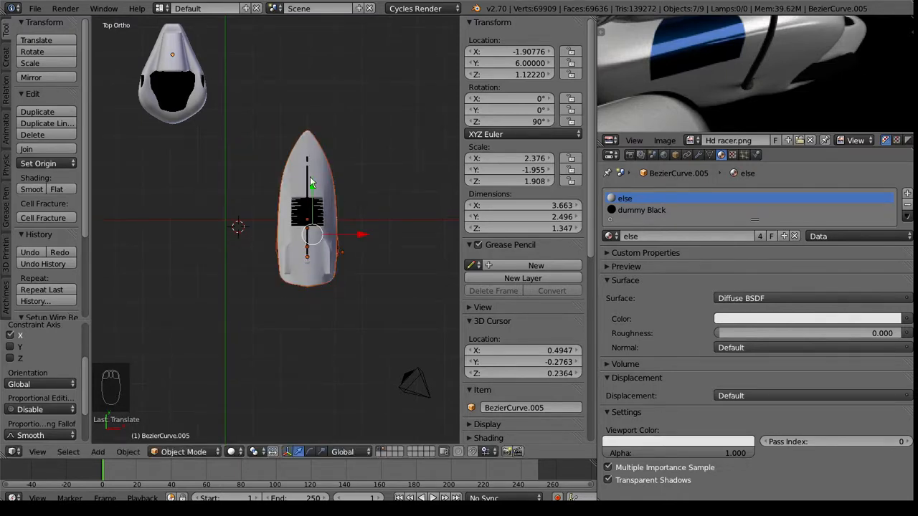
# - Snap the body to the world center using the 3D cursor and move it along Y to 7
pyautogui.keyDown('shift'); pyautogui.moveTo(310, 184); pyautogui.dragTo(316, 284, button='middle'); pyautogui.keyUp('shift')
pyautogui.rightClick(174, 195)
pyautogui.hotkey('shift', 's')
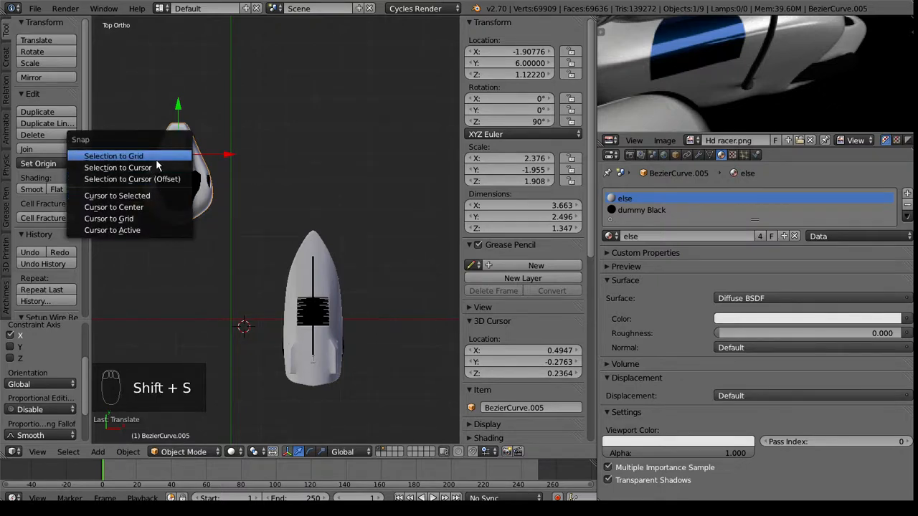
pyautogui.click(143, 206)
pyautogui.hotkey('shift', 's')
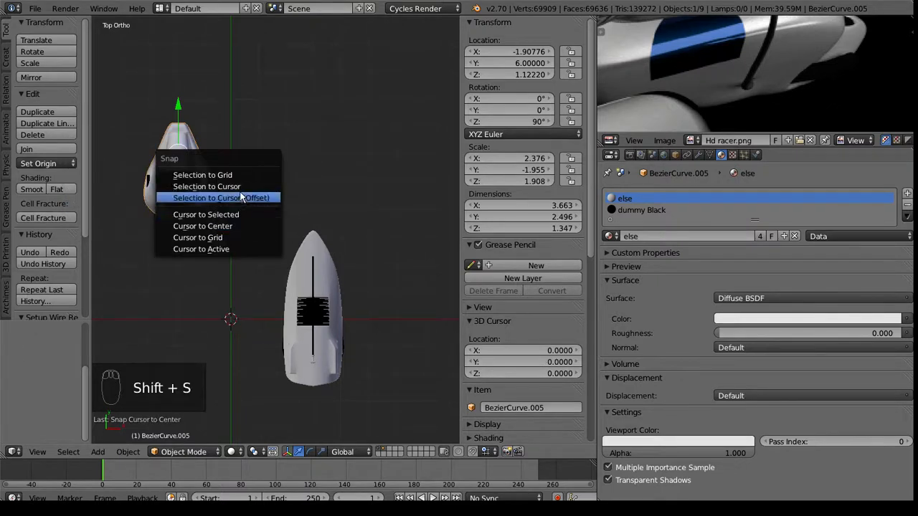
pyautogui.click(206, 187)
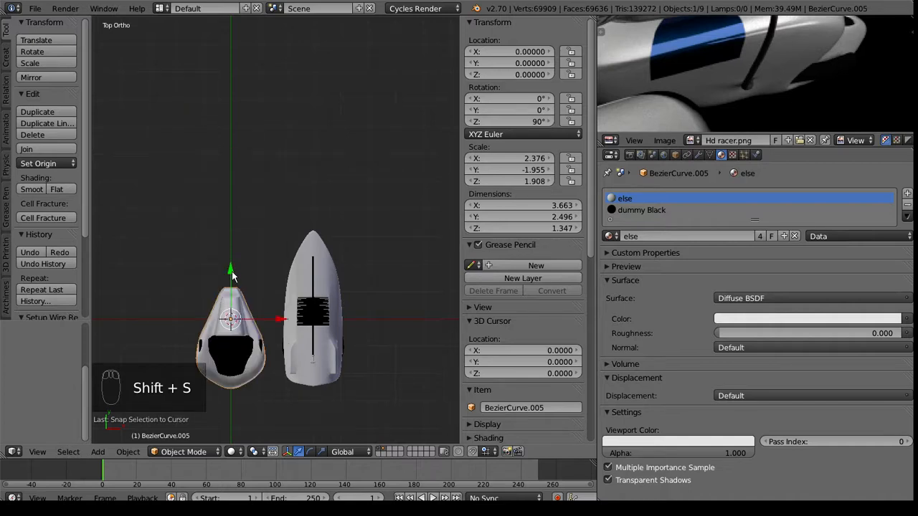
pyautogui.moveTo(231, 273); pyautogui.dragTo(240, 104)
pyautogui.moveTo(239, 98); pyautogui.dragTo(154, 106, button='middle')
pyautogui.moveTo(166, 112); pyautogui.dragTo(352, 107, button='middle')
# - Snap the 3D cursor to the selected side face near the body's nose
pyautogui.rightClick(332, 216)
pyautogui.press('Tab')
pyautogui.moveTo(332, 215); pyautogui.dragTo(290, 189, button='middle')
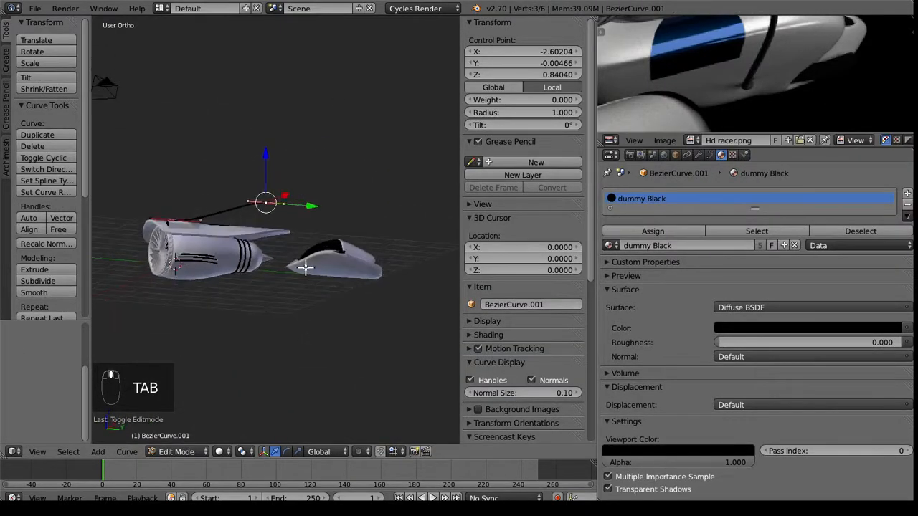
pyautogui.press('Tab')
pyautogui.rightClick(327, 272)
pyautogui.press('Tab')
pyautogui.scroll(7, 227, 303)
pyautogui.keyDown('shift'); pyautogui.moveTo(327, 271); pyautogui.dragTo(180, 188, button='middle'); pyautogui.keyUp('shift')
pyautogui.hotkey('shift', 's')
pyautogui.click(217, 285)
pyautogui.press('Tab')
# - Snap the free end point of the engine's black cable curve to the 3D cursor on the body
pyautogui.scroll(-3, 253, 248)
pyautogui.rightClick(174, 193)
pyautogui.press('Tab')
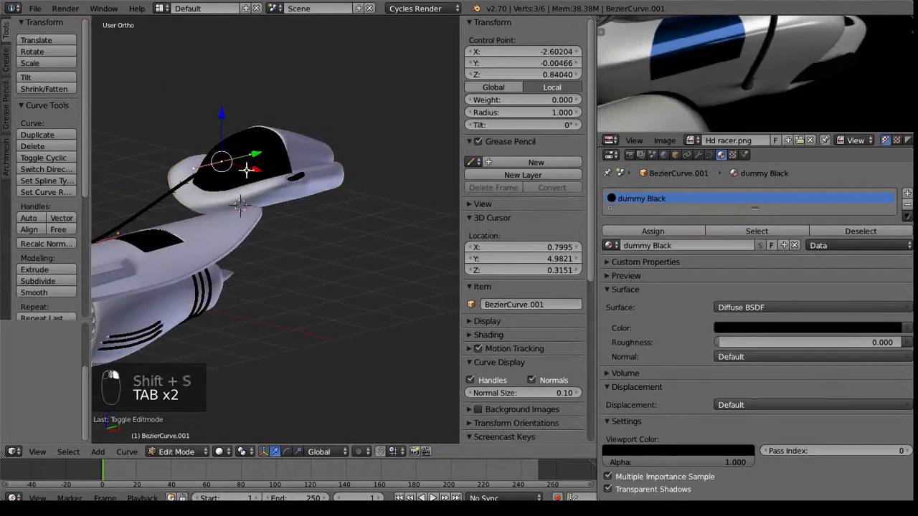
pyautogui.hotkey('shift', 's')
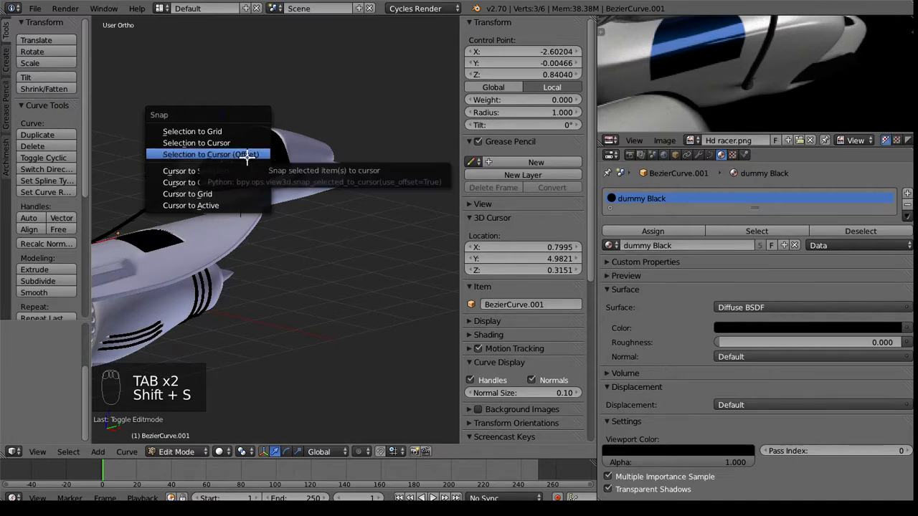
pyautogui.click(246, 154)
# - Subdivide the cable curve and raise its middle point about 0.7 units to arch the cable
pyautogui.moveTo(246, 236); pyautogui.dragTo(179, 116, button='middle')
pyautogui.press('w')
pyautogui.click(262, 142)
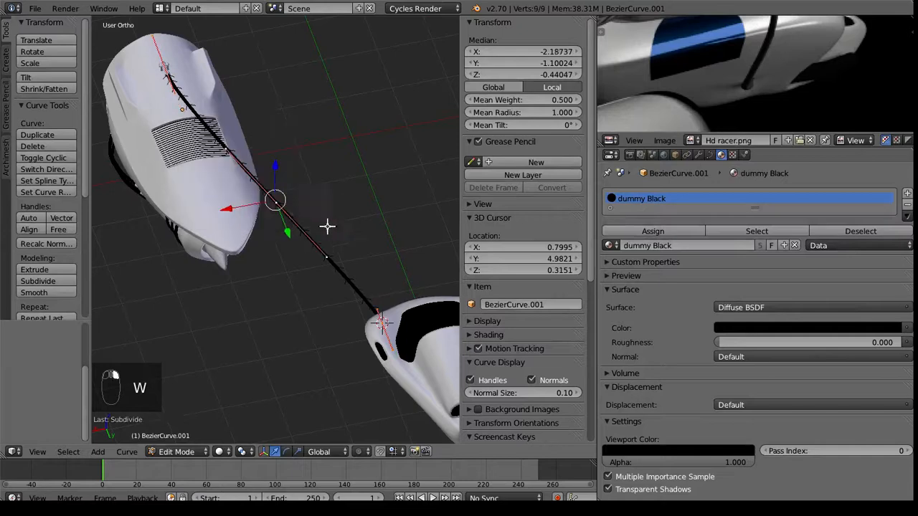
pyautogui.moveTo(287, 217); pyautogui.dragTo(324, 184, button='middle')
pyautogui.press('g')
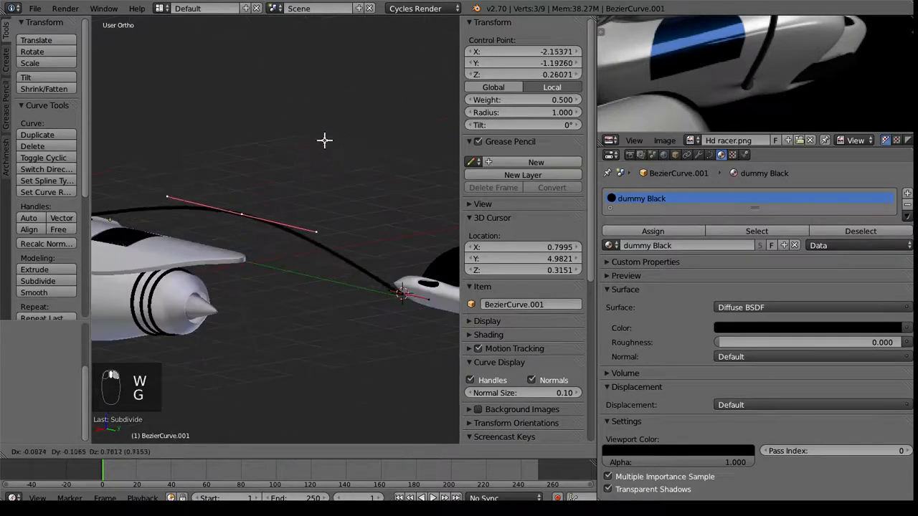
pyautogui.click(324, 142)
pyautogui.press('Tab')
# - Extrude the body's side face where the cable attaches and scale it down to about a quarter of its size
pyautogui.moveTo(256, 245); pyautogui.dragTo(543, 284, button='middle')
pyautogui.keyDown('shift'); pyautogui.moveTo(179, 280); pyautogui.dragTo(228, 230, button='middle'); pyautogui.keyUp('shift')
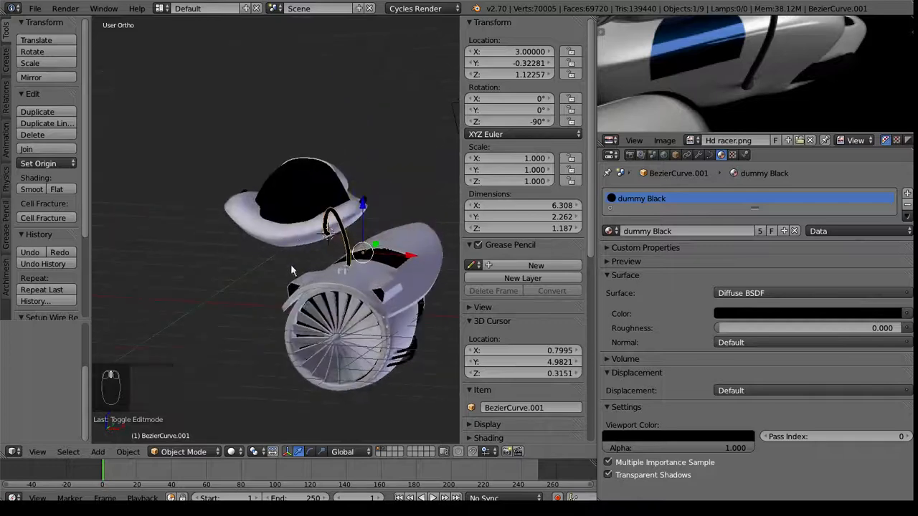
pyautogui.moveTo(291, 266); pyautogui.dragTo(283, 400, button='middle')
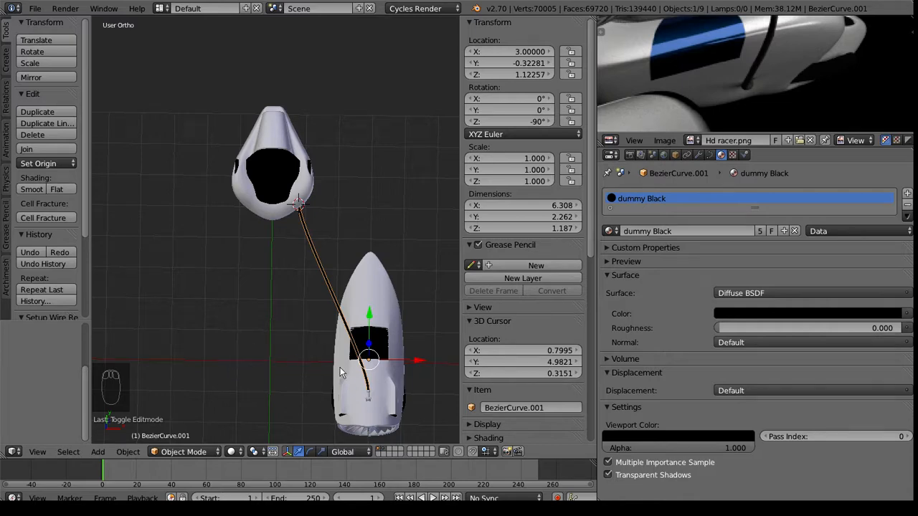
pyautogui.moveTo(342, 373); pyautogui.dragTo(27, 271, button='middle')
pyautogui.rightClick(297, 266)
pyautogui.press('Tab')
pyautogui.scroll(3, 297, 268)
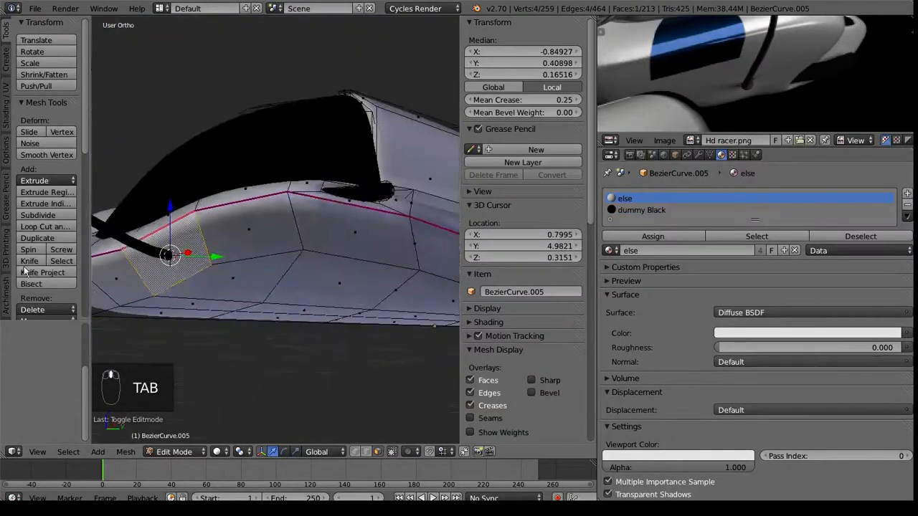
pyautogui.moveTo(172, 280); pyautogui.dragTo(218, 267, button='middle')
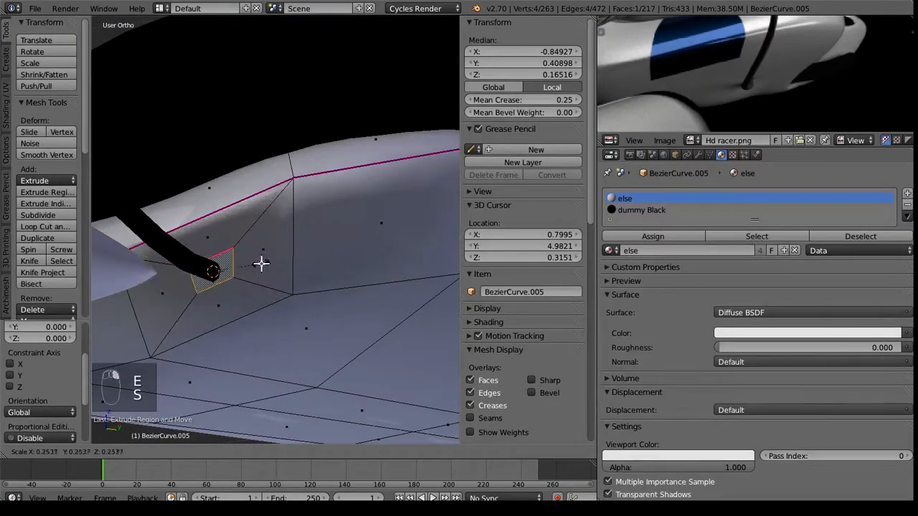
pyautogui.click(260, 264)
# - Extrude the small face again and push it into the body to form a recess around the cable end
pyautogui.press('e')
pyautogui.click(324, 249)
pyautogui.moveTo(324, 248); pyautogui.dragTo(264, 267, button='middle')
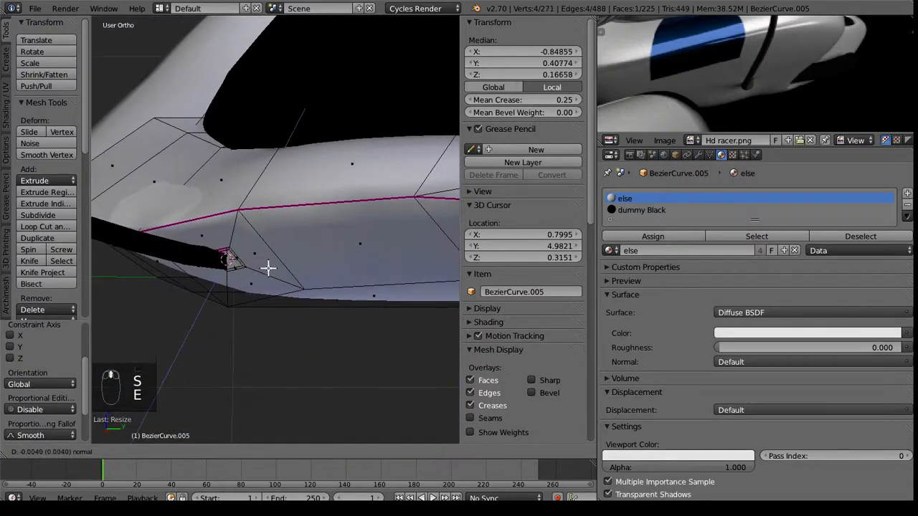
pyautogui.click(267, 267)
pyautogui.press('Tab')
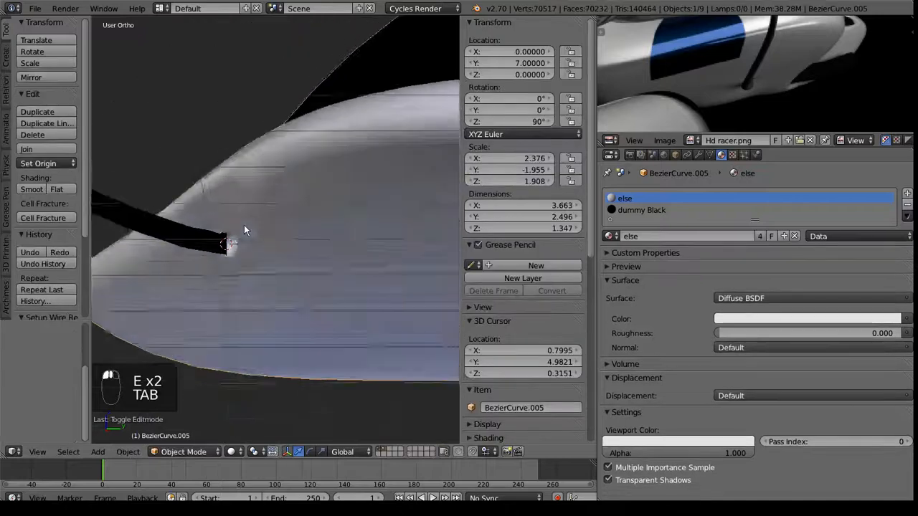
# - Reposition the recess's inner face on the body, nudging it about 0.01 units along Z
pyautogui.moveTo(244, 224); pyautogui.dragTo(270, 294, button='middle')
pyautogui.press('Tab')
pyautogui.click(242, 218)
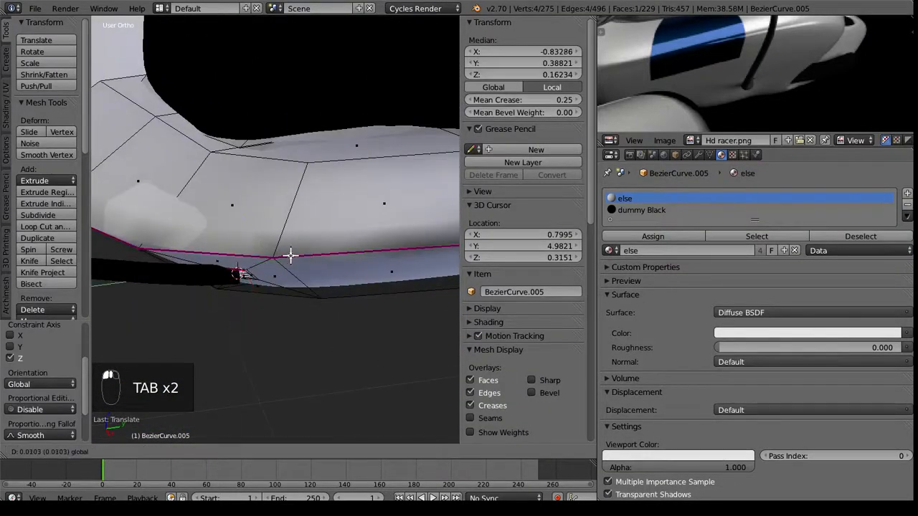
pyautogui.moveTo(321, 250); pyautogui.dragTo(169, 281, button='middle')
pyautogui.press('Tab')
# - Move the cable's end control point along X into the body's recess and display it in top wireframe view
pyautogui.rightClick(158, 274)
pyautogui.press('Tab')
pyautogui.rightClick(199, 266)
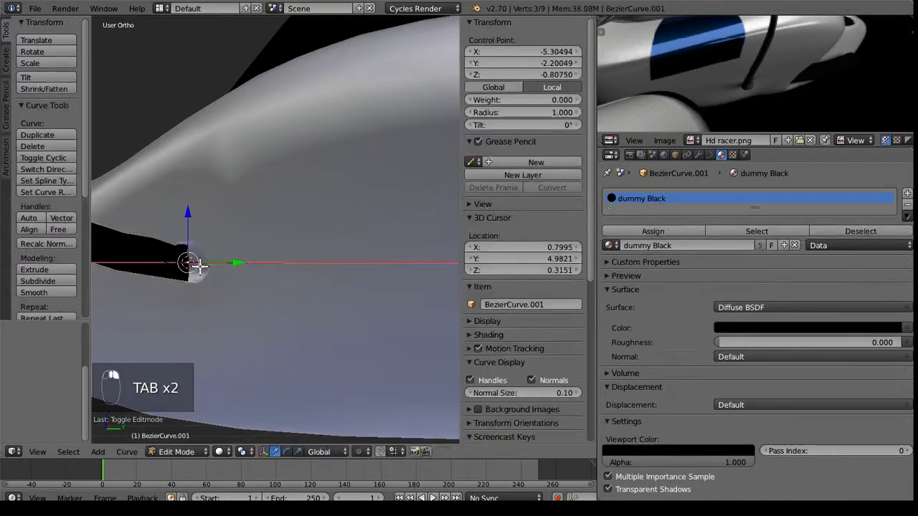
pyautogui.moveTo(247, 273); pyautogui.dragTo(306, 273, button='middle')
pyautogui.click(238, 291)
pyautogui.click(212, 313)
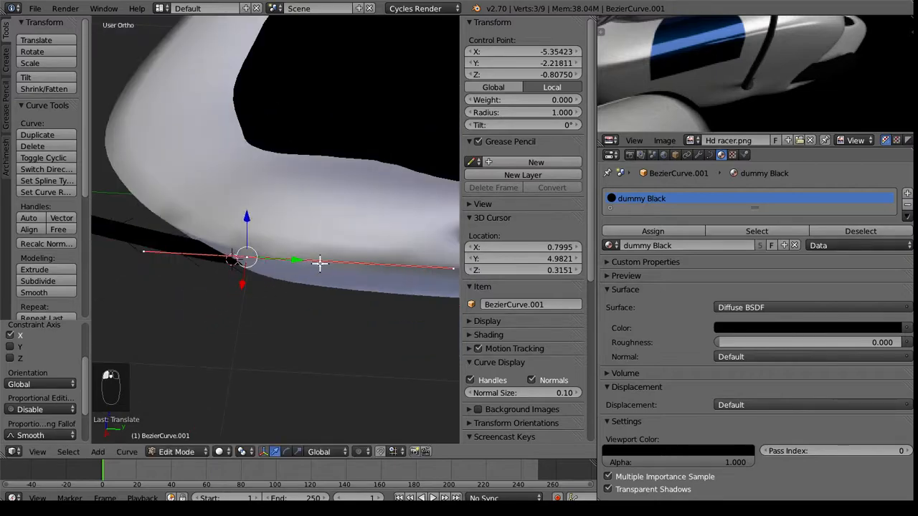
pyautogui.press('KP_7')
pyautogui.press('z')
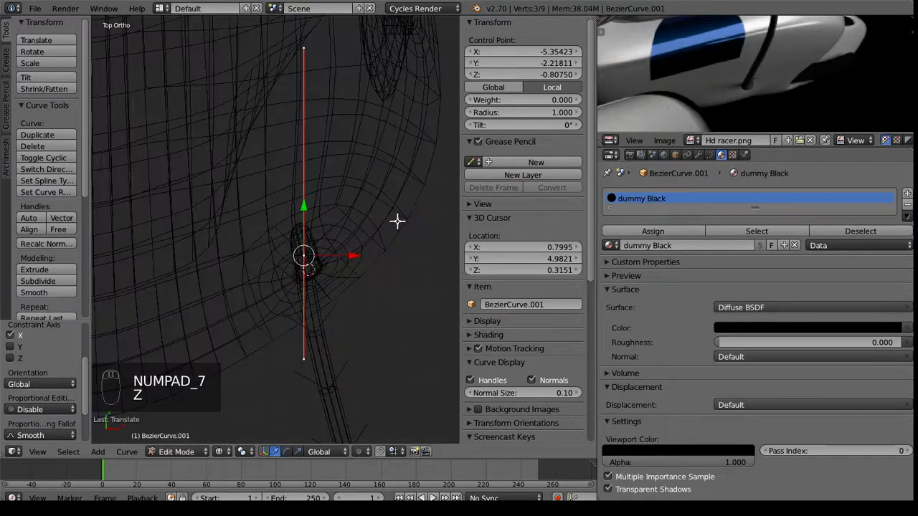
# - Rotate the cable's body-end control point so the cable curves into the body's recess
pyautogui.press('r')
pyautogui.click(375, 170)
pyautogui.press('z')
pyautogui.moveTo(375, 168)
pyautogui.mouseDown(button='middle')
pyautogui.moveTo(251, 201)
pyautogui.moveTo(205, 167)
pyautogui.moveTo(233, 281)
pyautogui.moveTo(259, 231)
pyautogui.moveTo(348, 248)
pyautogui.moveTo(365, 240)
pyautogui.moveTo(254, 342)
pyautogui.mouseUp(button='middle')
pyautogui.press('Tab')
pyautogui.press('Tab')
pyautogui.scroll(-4, 254, 342)
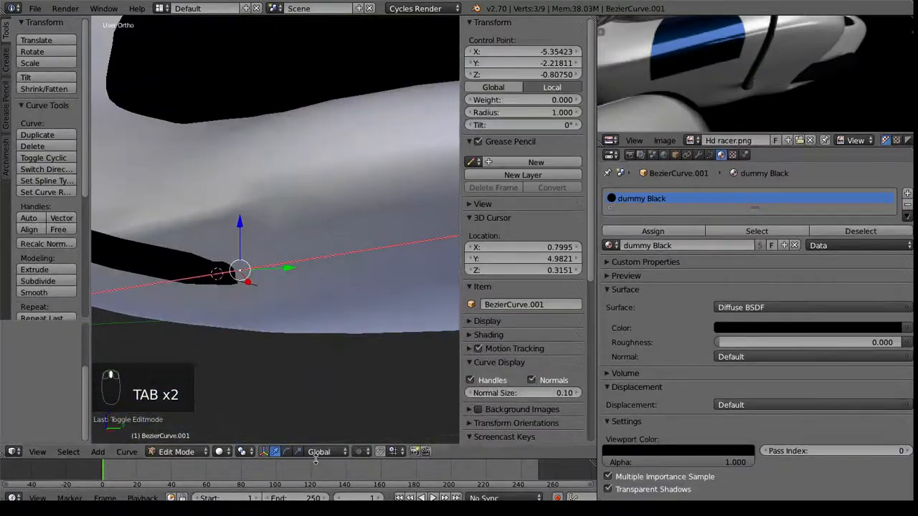
pyautogui.moveTo(228, 290); pyautogui.dragTo(211, 271, button='middle')
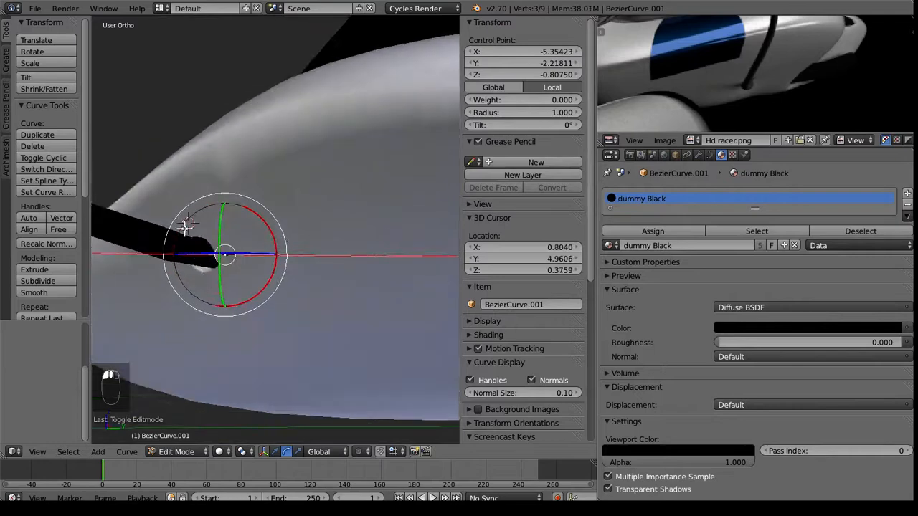
pyautogui.moveTo(223, 224); pyautogui.dragTo(251, 264, button='middle')
pyautogui.moveTo(217, 238); pyautogui.dragTo(196, 257)
pyautogui.scroll(-5, 249, 321)
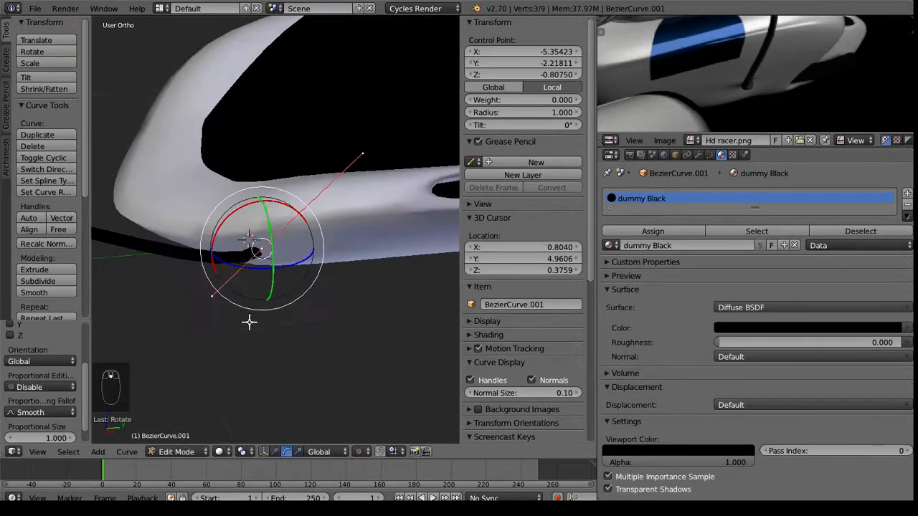
pyautogui.press('Tab')
# - Select the edge loops around the body's cable recess and scale them up to widen the opening
pyautogui.scroll(-6, 215, 301)
pyautogui.keyDown('shift'); pyautogui.moveTo(158, 270); pyautogui.dragTo(288, 217, button='middle'); pyautogui.keyUp('shift')
pyautogui.rightClick(193, 232)
pyautogui.scroll(3, 188, 238)
pyautogui.scroll(-1, 158, 258)
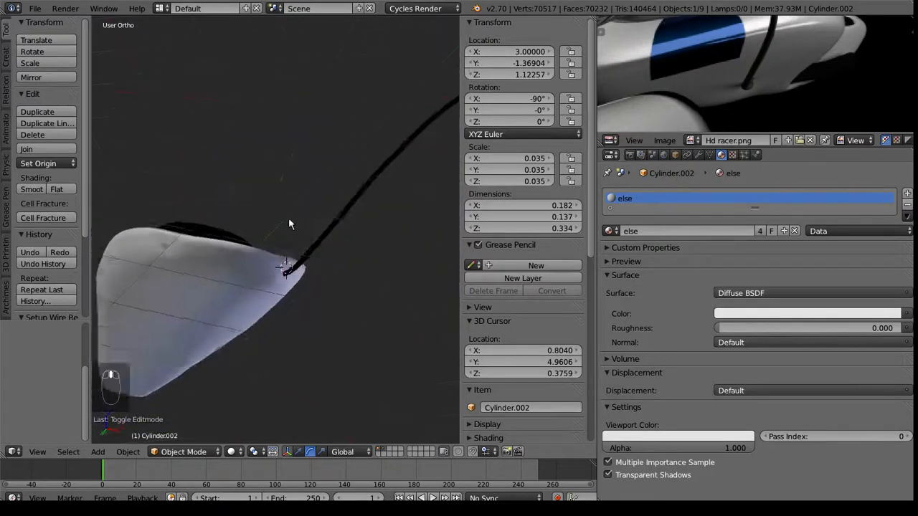
pyautogui.scroll(4, 279, 316)
pyautogui.moveTo(274, 336)
pyautogui.mouseDown(button='middle')
pyautogui.moveTo(156, 361)
pyautogui.moveTo(192, 330)
pyautogui.moveTo(256, 366)
pyautogui.moveTo(308, 354)
pyautogui.moveTo(312, 378)
pyautogui.moveTo(342, 385)
pyautogui.moveTo(348, 352)
pyautogui.mouseUp(button='middle')
pyautogui.press('Tab')
pyautogui.press('Tab')
pyautogui.rightClick(355, 352)
pyautogui.press('Tab')
pyautogui.scroll(3, 343, 333)
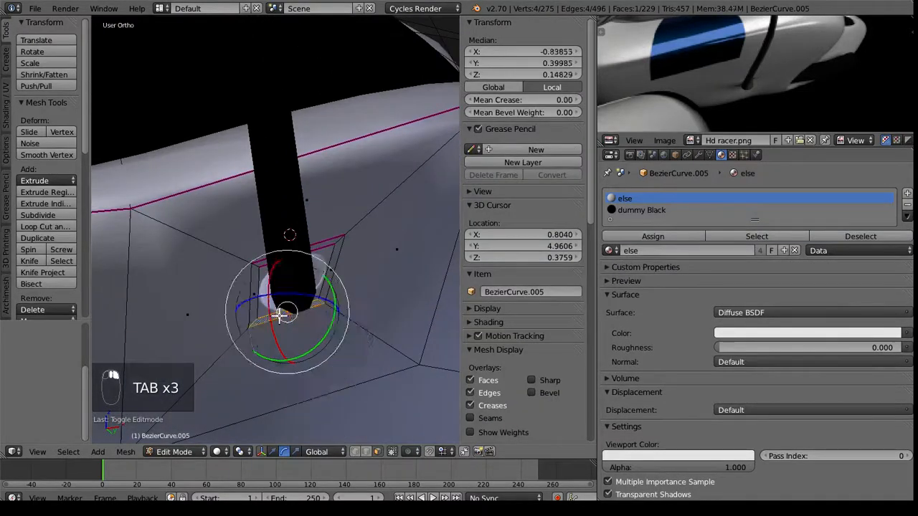
pyautogui.keyDown('alt'); pyautogui.rightClick(280, 316); pyautogui.keyUp('alt')
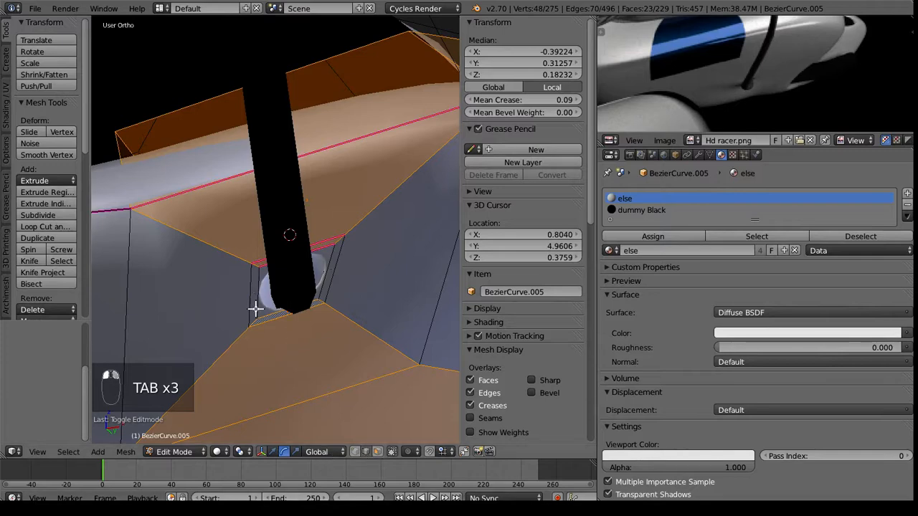
pyautogui.keyDown('alt'); pyautogui.rightClick(258, 304); pyautogui.keyUp('alt')
pyautogui.press('s')
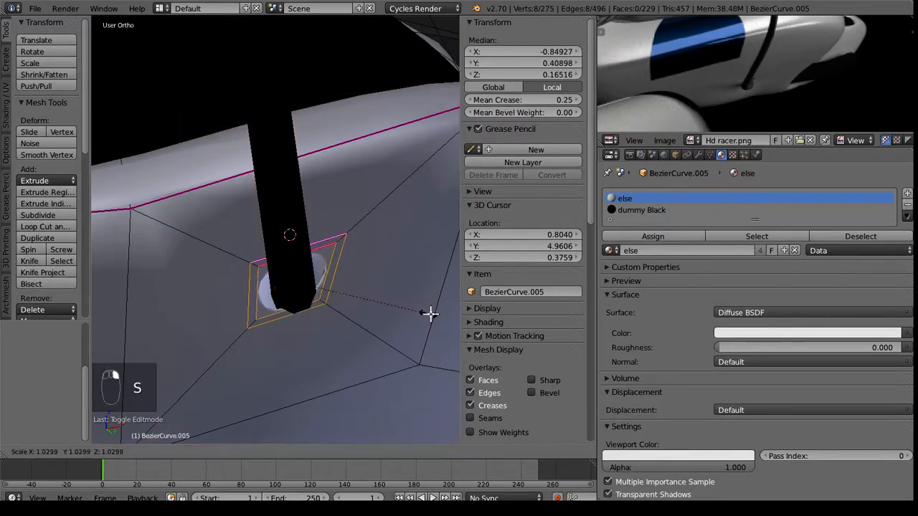
pyautogui.click(460, 312)
# - Shift the recess's edge loops downward and along Y around the cable, and adjust their scale
pyautogui.moveTo(303, 278); pyautogui.dragTo(178, 279, button='middle')
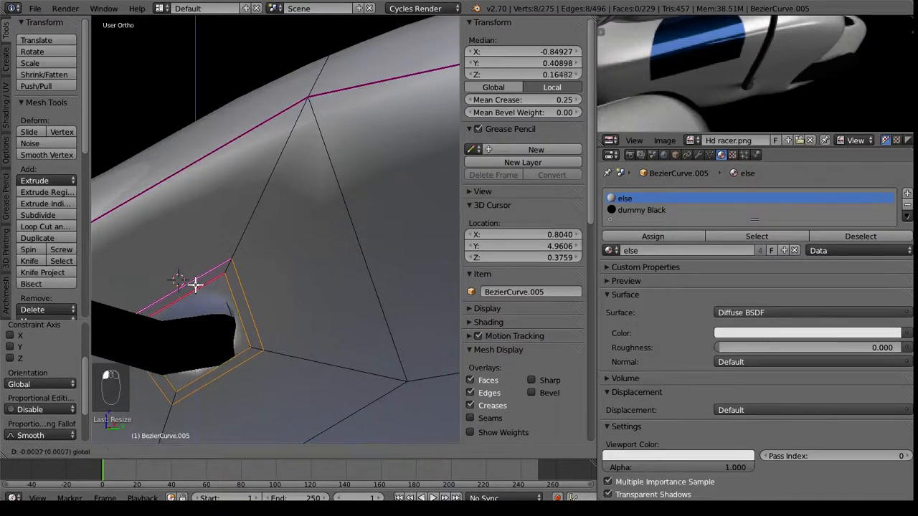
pyautogui.click(212, 314)
pyautogui.moveTo(245, 355); pyautogui.dragTo(248, 356)
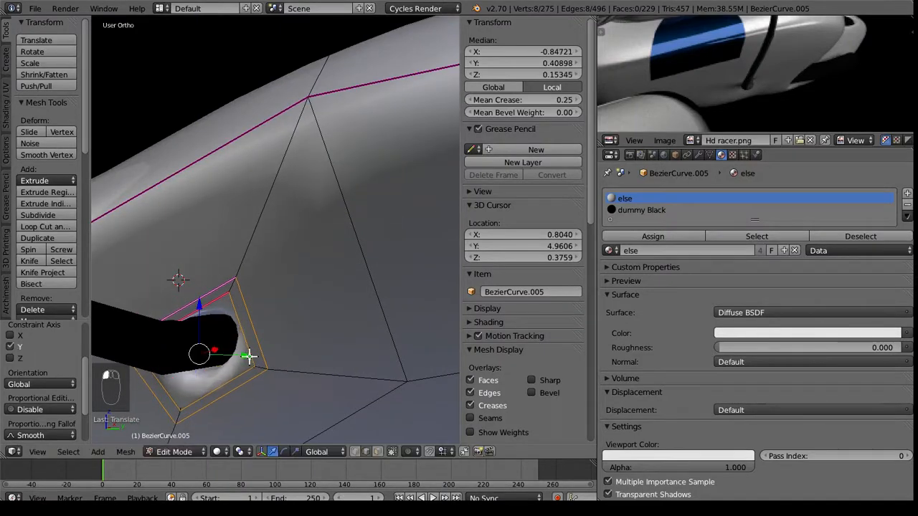
pyautogui.moveTo(248, 356); pyautogui.dragTo(326, 312, button='middle')
pyautogui.press('s')
pyautogui.press('Tab')
# - Select all engine parts together with the cable and snap the 3D cursor to the world center
pyautogui.moveTo(866, 65); pyautogui.dragTo(825, 84, button='middle')
pyautogui.moveTo(278, 276); pyautogui.dragTo(322, 224, button='middle')
pyautogui.scroll(-6, 696, 103)
pyautogui.press('KP_7')
pyautogui.rightClick(320, 224)
pyautogui.press('z')
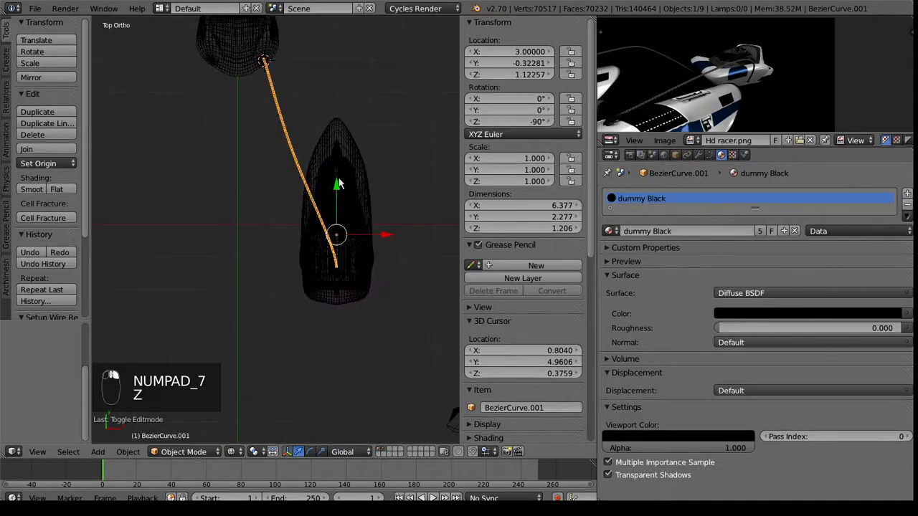
pyautogui.moveTo(329, 245); pyautogui.dragTo(331, 247)
pyautogui.moveTo(357, 278); pyautogui.dragTo(335, 343, button='middle')
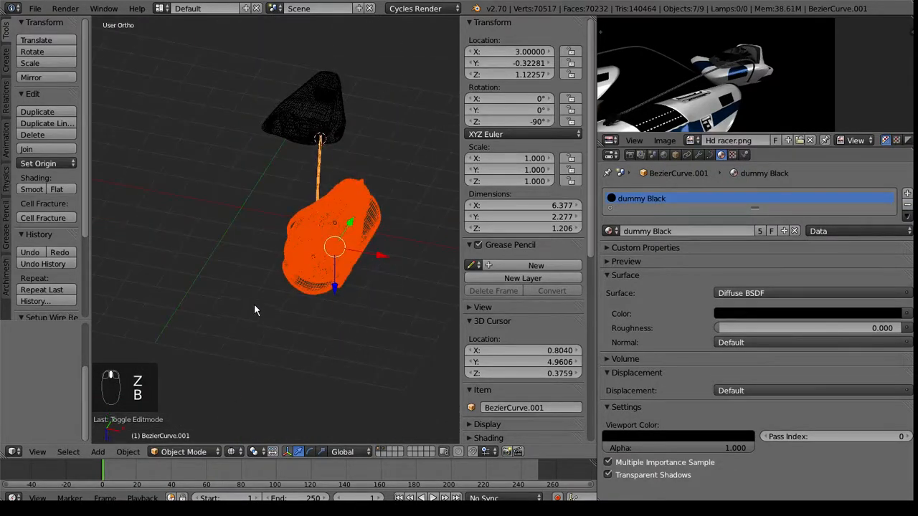
pyautogui.hotkey('shift', 's')
pyautogui.click(249, 325)
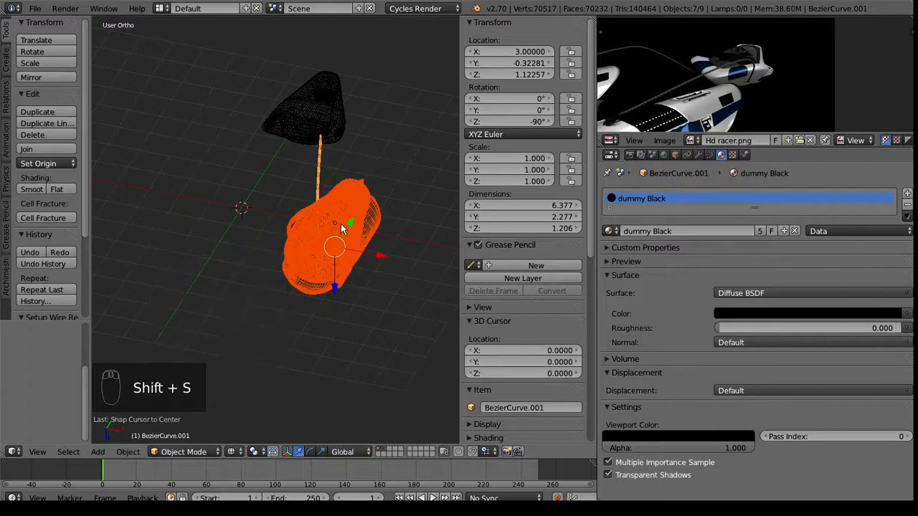
# - Duplicate the engine and cable in place and try to mirror the copy with a -1 scale along X
pyautogui.press('KP_7')
pyautogui.hotkey('shift', 'd')
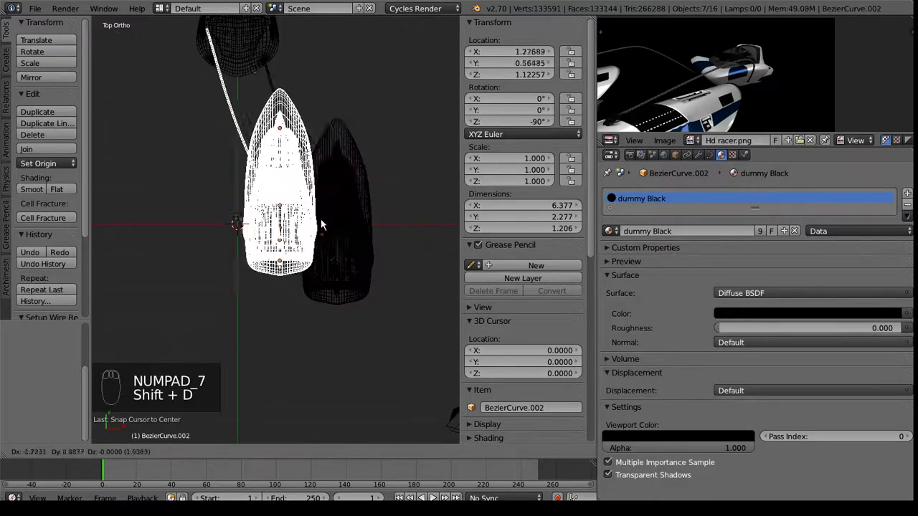
pyautogui.rightClick(402, 202)
pyautogui.write('sx')
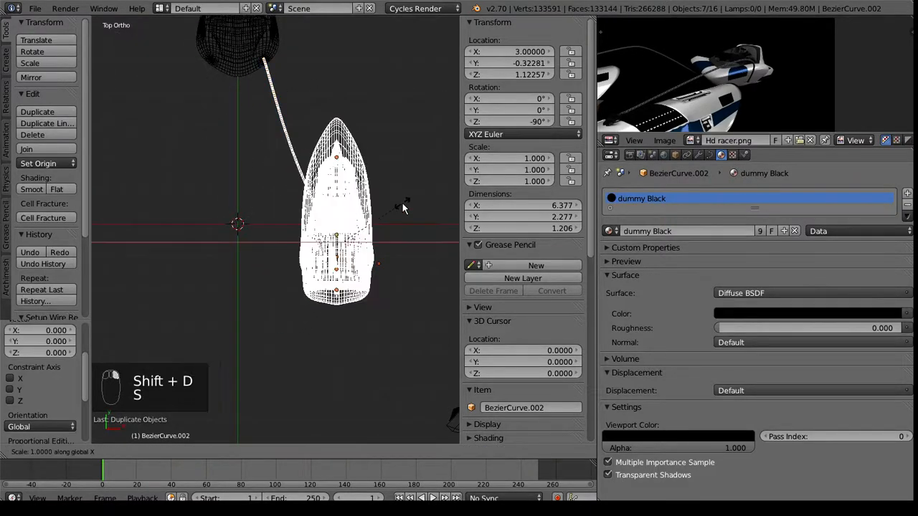
pyautogui.write('-1')
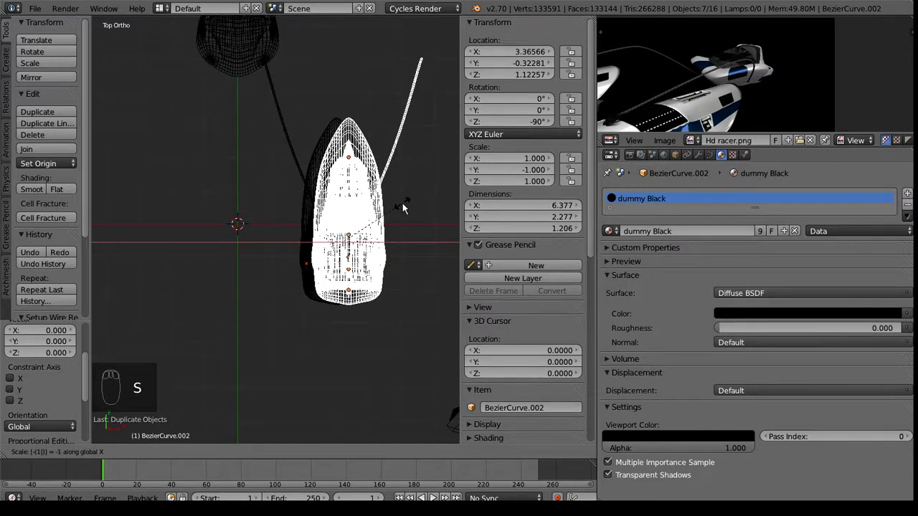
pyautogui.rightClick(402, 207)
# - Set the pivot point to 3D Cursor and mirror the duplicated engine and cable with a -1 scale along X
pyautogui.click(254, 451)
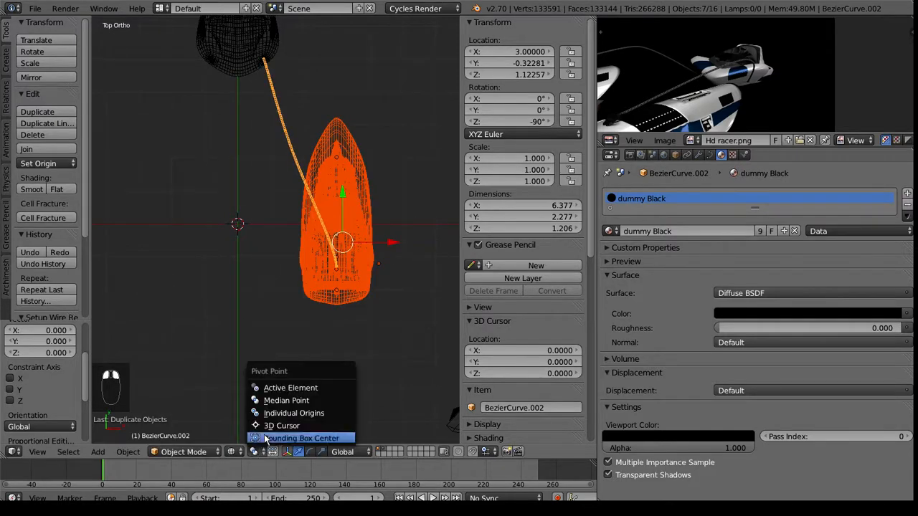
pyautogui.write('sx')
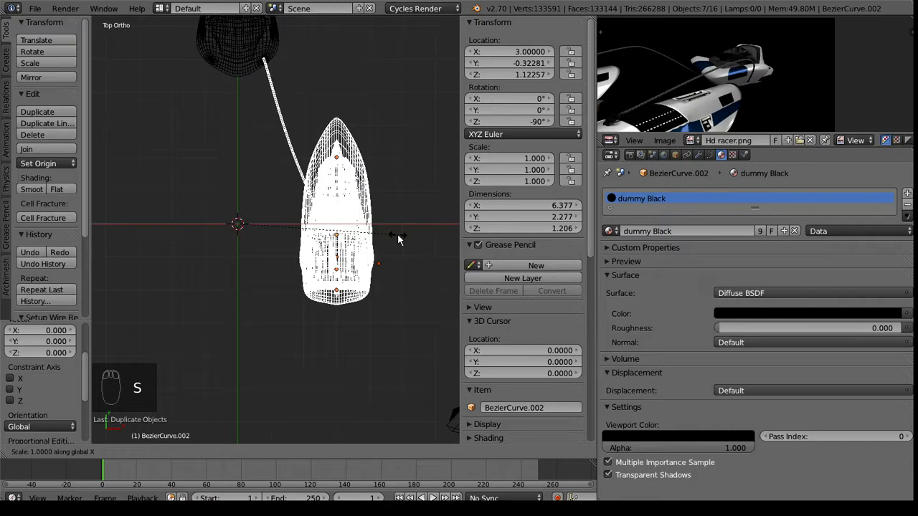
pyautogui.write('-1')
pyautogui.press('Return')
pyautogui.press('z')
pyautogui.moveTo(397, 234)
pyautogui.mouseDown(button='middle')
pyautogui.moveTo(311, 149)
pyautogui.moveTo(342, 234)
pyautogui.mouseUp(button='middle')
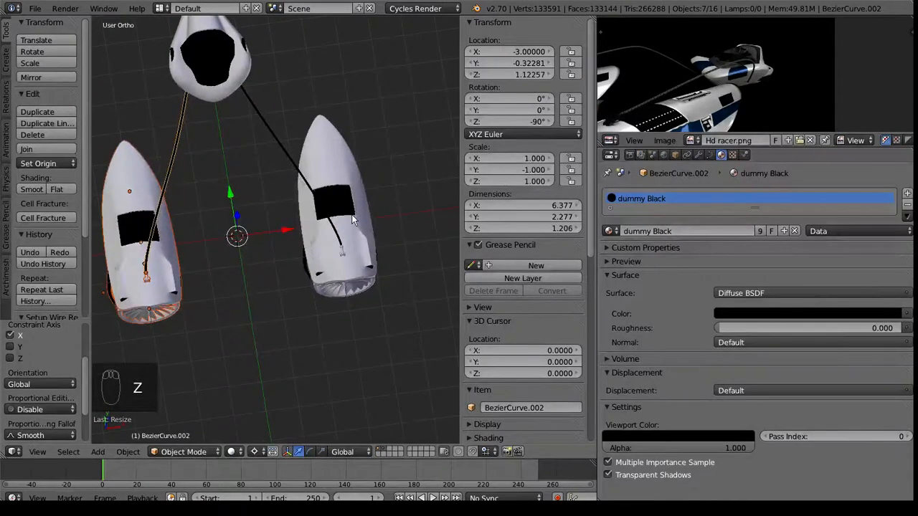
# - Undo the mirroring and duplication of the engine and cable
pyautogui.keyDown('shift'); pyautogui.rightClick(345, 255); pyautogui.keyUp('shift')
pyautogui.moveTo(362, 324); pyautogui.dragTo(320, 152, button='middle')
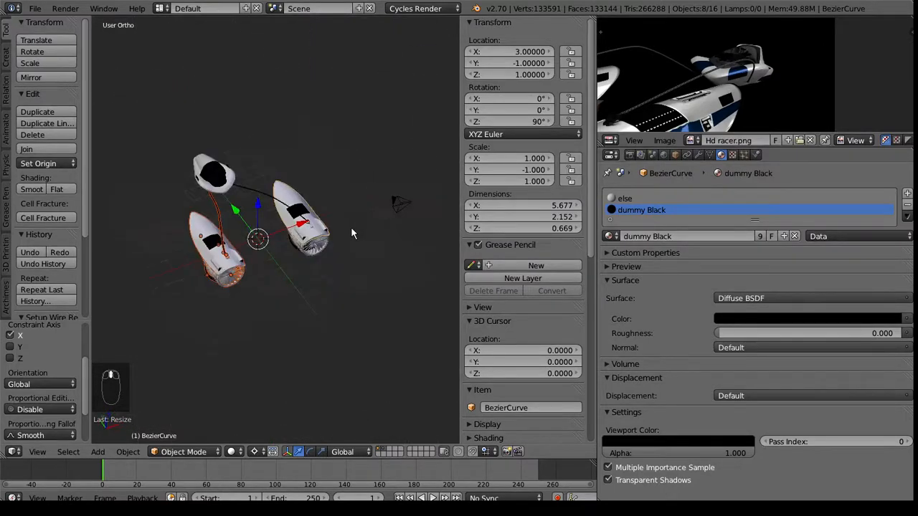
pyautogui.hotkey('ctrl', 'z')
pyautogui.hotkey('ctrl', 'z')
pyautogui.hotkey('ctrl', 'z')
pyautogui.hotkey('ctrl', 'z')
pyautogui.hotkey('ctrl', 'z')
pyautogui.hotkey('ctrl', 'z')
pyautogui.hotkey('ctrl', 'z')
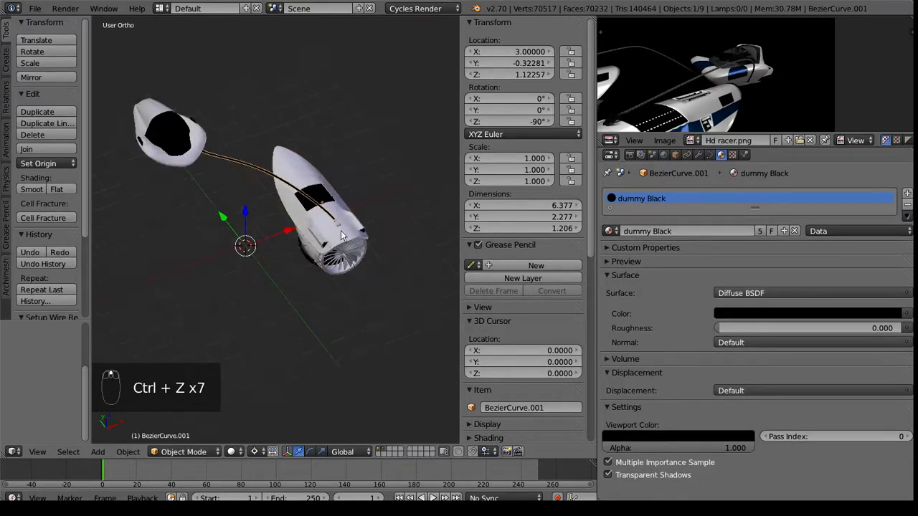
# - Select all engine parts in top view and exclude the cable from the selection
pyautogui.rightClick(347, 247)
pyautogui.press('KP_7')
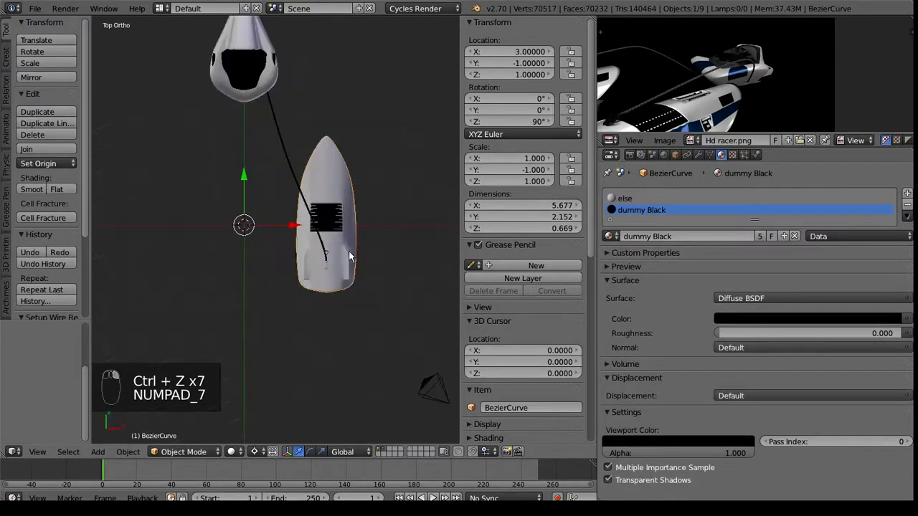
pyautogui.press('z')
pyautogui.press('b')
pyautogui.moveTo(381, 139); pyautogui.dragTo(294, 365)
pyautogui.press('z')
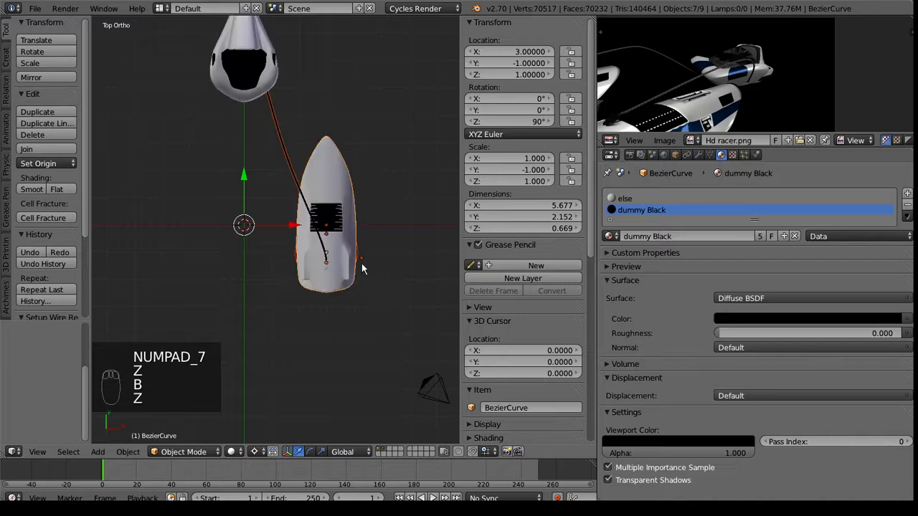
pyautogui.keyDown('shift'); pyautogui.rightClick(280, 128); pyautogui.keyUp('shift')
pyautogui.keyDown('shift'); pyautogui.rightClick(280, 128); pyautogui.keyUp('shift')
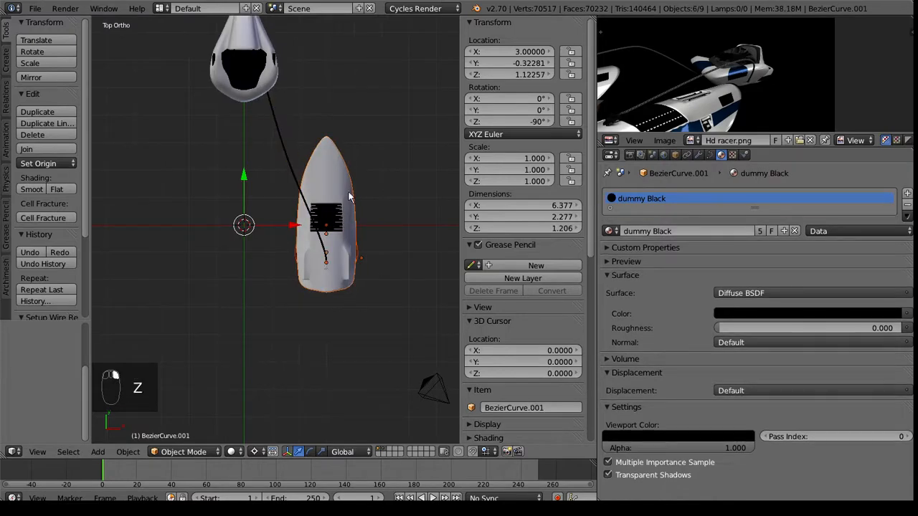
pyautogui.moveTo(294, 253); pyautogui.dragTo(353, 269, button='middle')
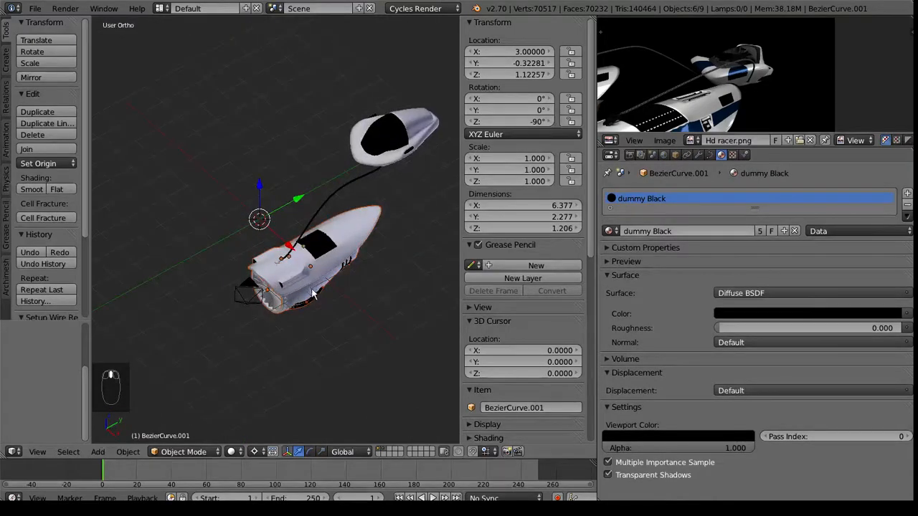
# - Move the selected engine parts 1 unit along X toward the racer's centerline, to X = 2
pyautogui.press('KP_7')
pyautogui.scroll(3, 349, 327)
pyautogui.moveTo(275, 224); pyautogui.dragTo(220, 223)
pyautogui.scroll(-3, 290, 269)
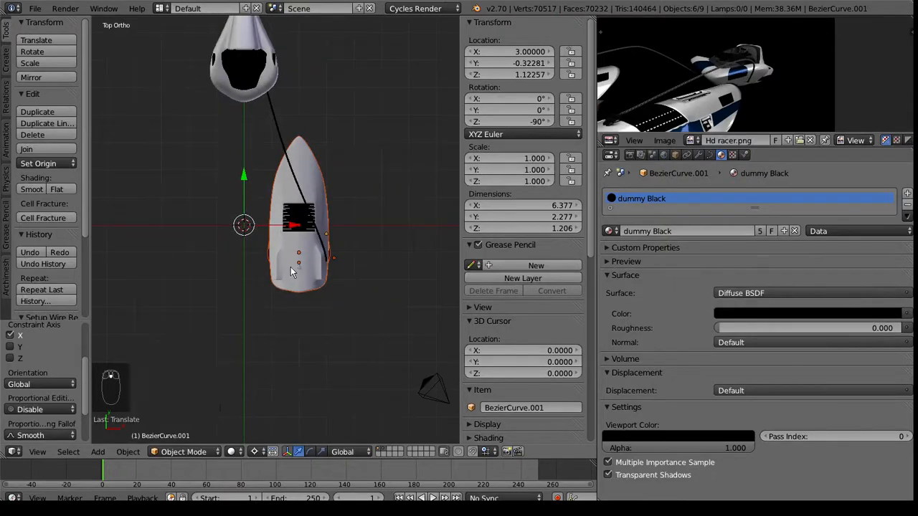
pyautogui.hotkey('ctrl', 'z')
pyautogui.scroll(-2, 316, 247)
pyautogui.moveTo(328, 230); pyautogui.dragTo(315, 233)
pyautogui.scroll(3, 327, 260)
# - Snap the 3D cursor to the round end face of the small cable connector on top of the engine
pyautogui.moveTo(328, 261); pyautogui.dragTo(239, 242, button='middle')
pyautogui.scroll(3, 224, 218)
pyautogui.scroll(2, 323, 262)
pyautogui.press('Tab')
pyautogui.press('Tab')
pyautogui.scroll(4, 239, 245)
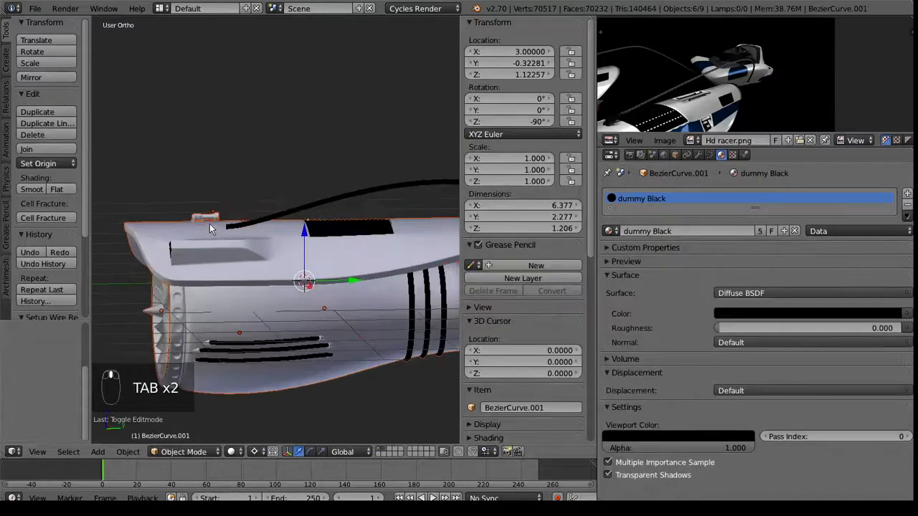
pyautogui.press('Tab')
pyautogui.press('Tab')
pyautogui.rightClick(164, 243)
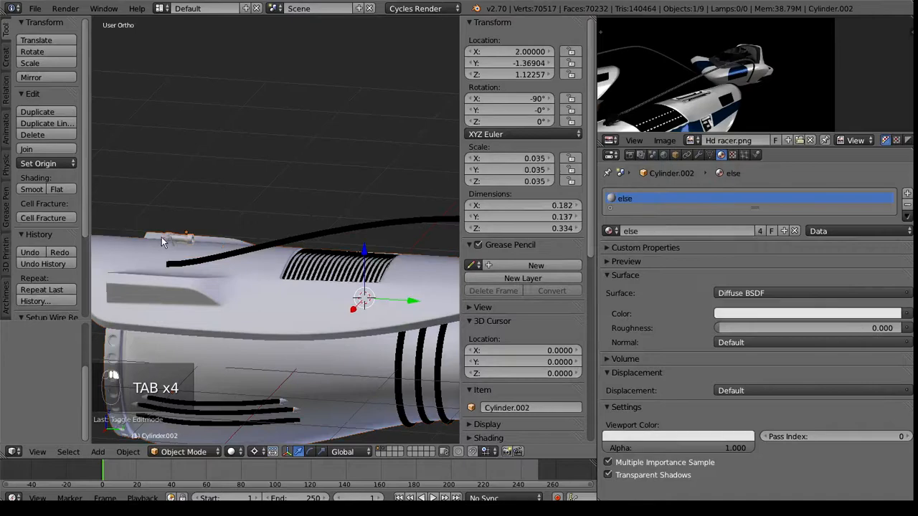
pyautogui.press('Tab')
pyautogui.scroll(4, 143, 240)
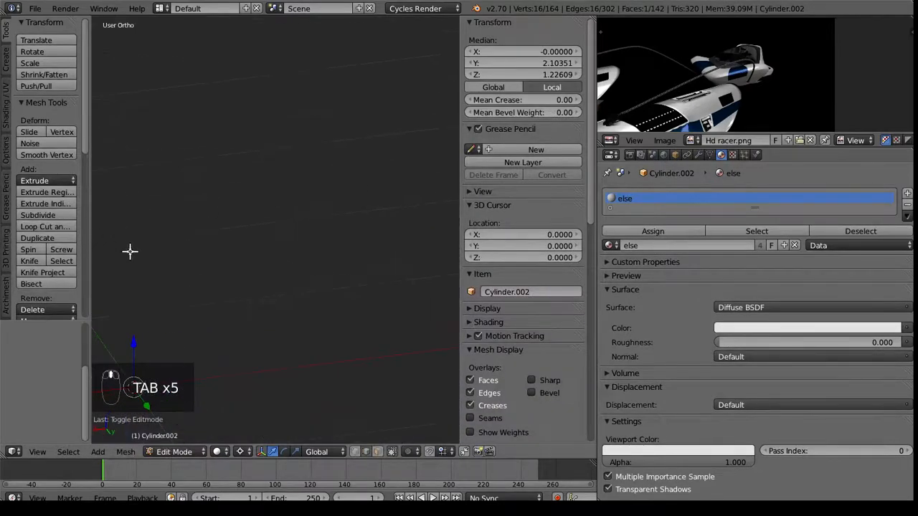
pyautogui.press('KP_Decimal')
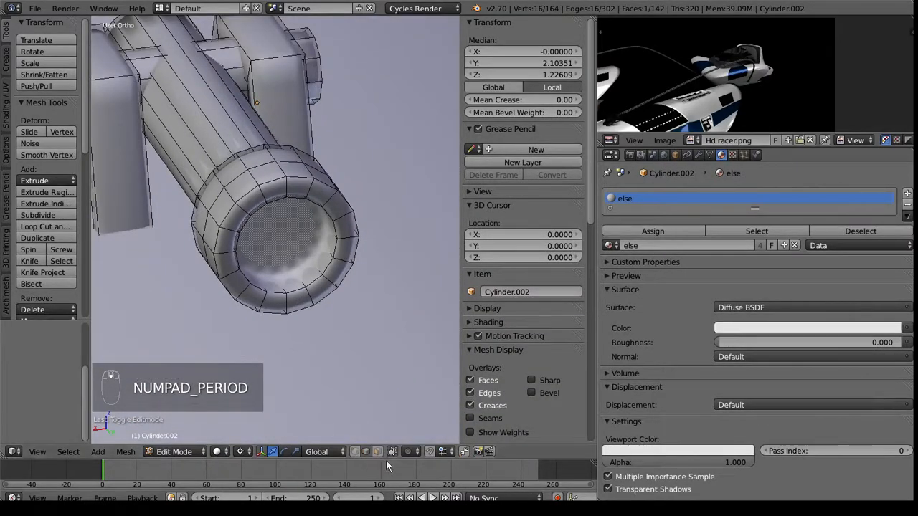
pyautogui.hotkey('shift', 's')
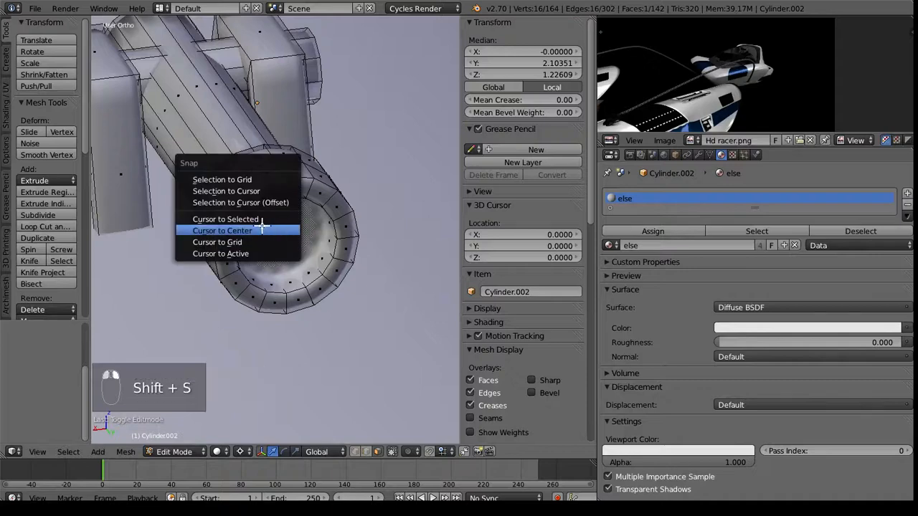
pyautogui.click(264, 219)
pyautogui.scroll(-6, 251, 287)
pyautogui.press('Tab')
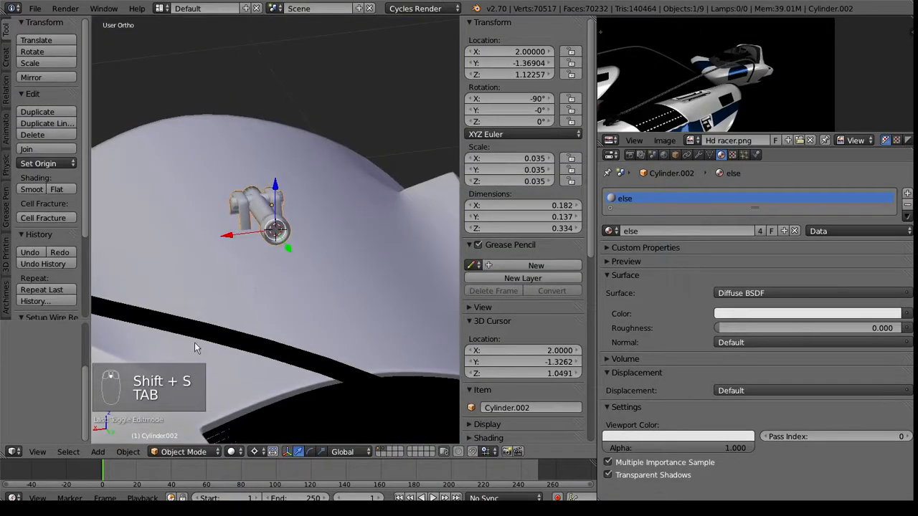
# - Snap the cable's engine-end control point to the 3D cursor at the connector
pyautogui.rightClick(195, 317)
pyautogui.keyDown('shift'); pyautogui.moveTo(115, 282); pyautogui.dragTo(441, 274, button='middle'); pyautogui.keyUp('shift')
pyautogui.rightClick(377, 281)
pyautogui.press('Tab')
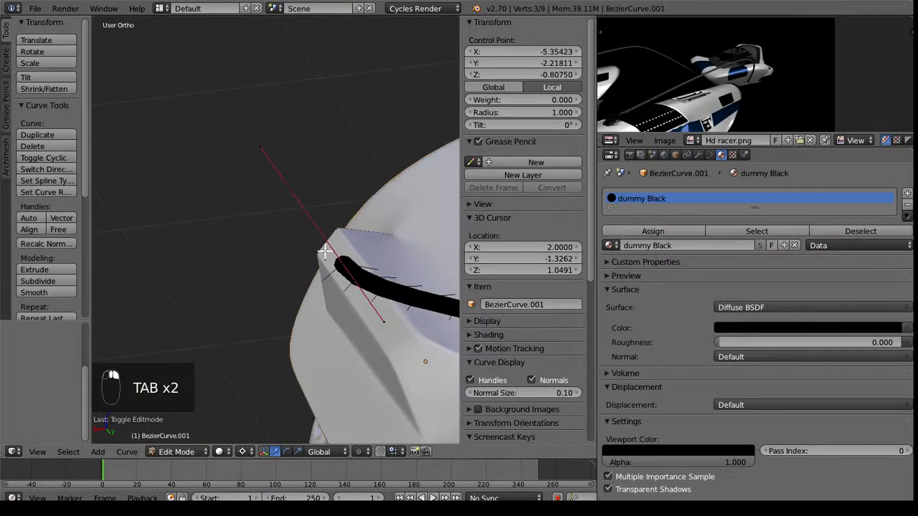
pyautogui.hotkey('shift', 's')
pyautogui.click(301, 226)
pyautogui.scroll(-5, 307, 263)
pyautogui.moveTo(308, 262); pyautogui.dragTo(234, 280, button='middle')
pyautogui.press('Tab')
pyautogui.scroll(-5, 235, 281)
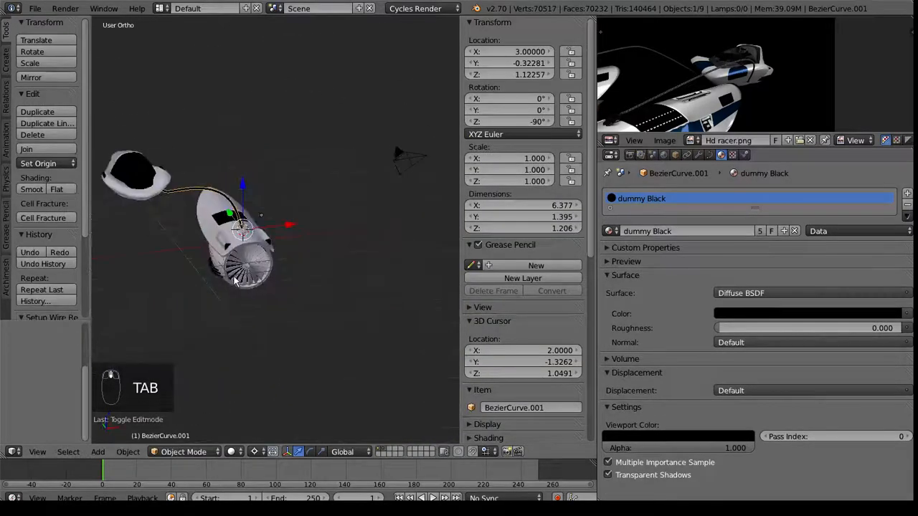
# - Select all engine parts and the cable in top view and duplicate them in place
pyautogui.press('KP_7')
pyautogui.press('z')
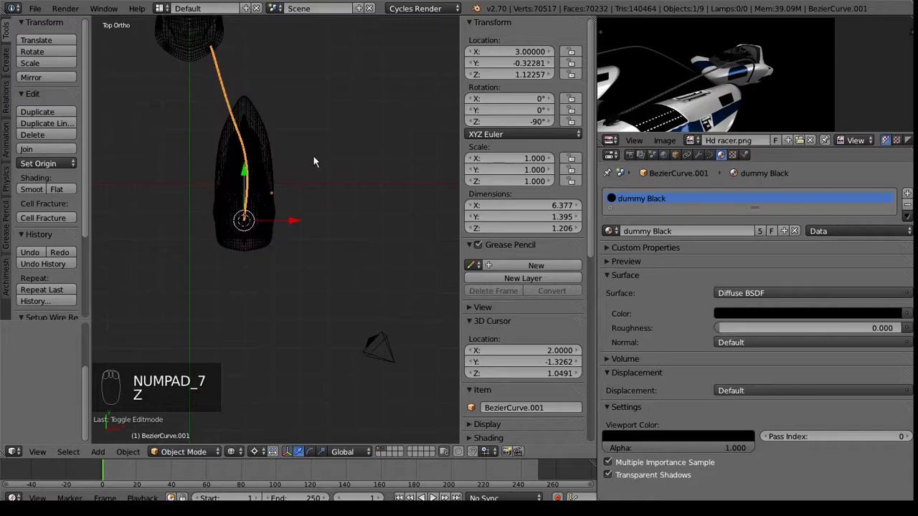
pyautogui.press('b')
pyautogui.moveTo(338, 112); pyautogui.dragTo(162, 356)
pyautogui.press('z')
pyautogui.hotkey('shift', 'd')
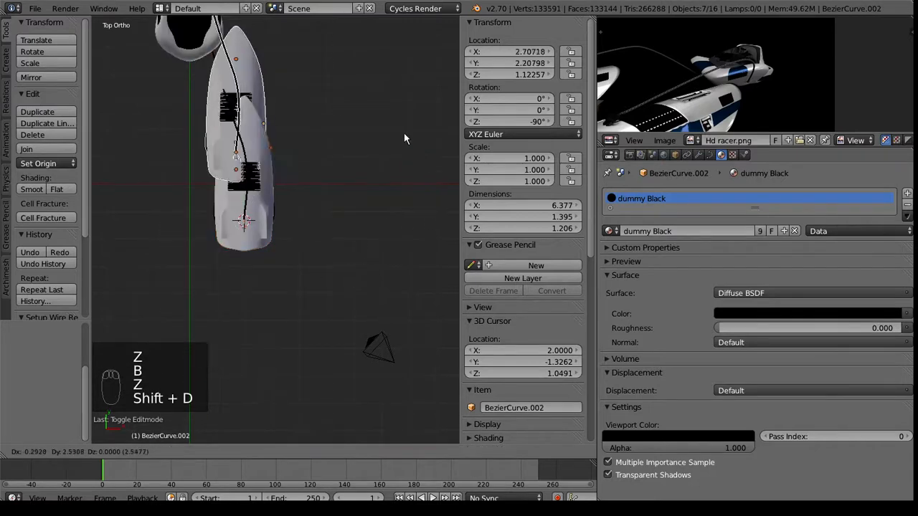
pyautogui.rightClick(385, 205)
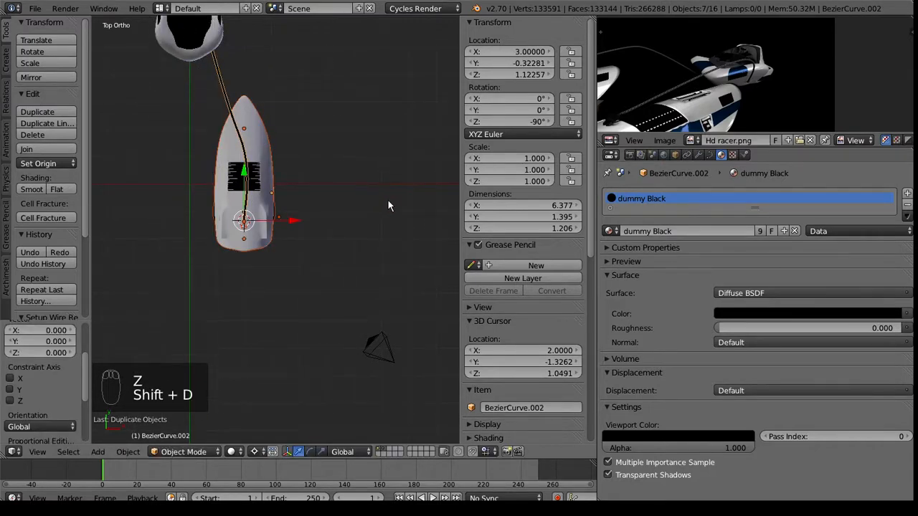
# - Snap the 3D cursor to the scene center and mirror the duplicated engine and cable by scaling -1 along X
pyautogui.hotkey('shift', 's')
pyautogui.hotkey('shift', 's')
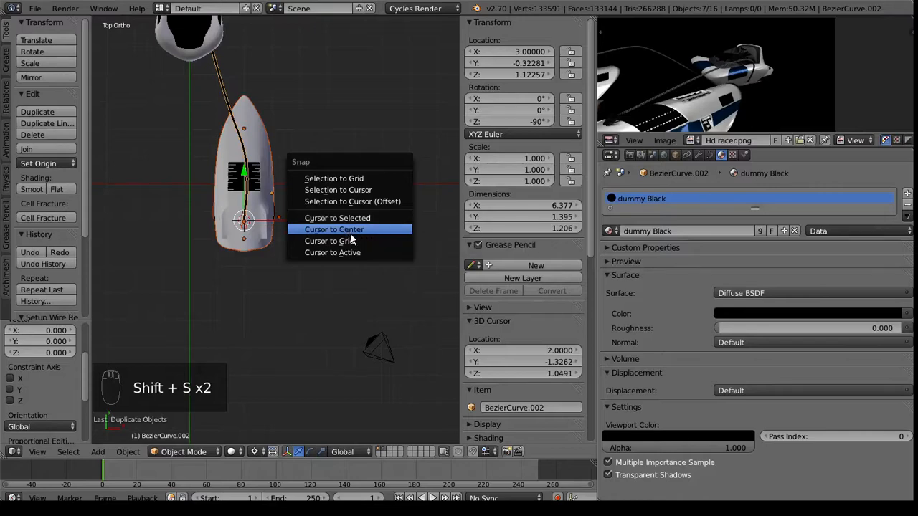
pyautogui.click(355, 229)
pyautogui.keyDown('shift'); pyautogui.moveTo(293, 196); pyautogui.dragTo(403, 272, button='middle'); pyautogui.keyUp('shift')
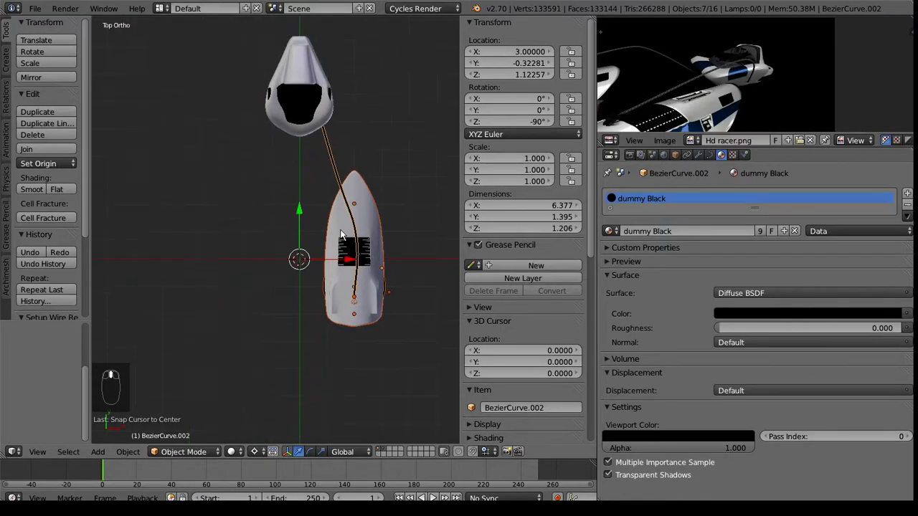
pyautogui.press('s')
pyautogui.press('x')
pyautogui.press('-')
pyautogui.press('1')
pyautogui.press('Return')
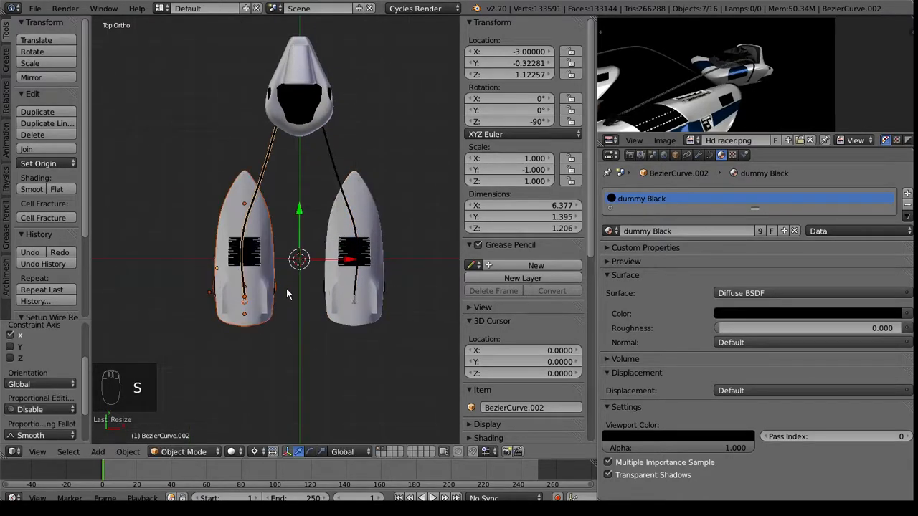
pyautogui.moveTo(287, 290); pyautogui.dragTo(378, 281, button='middle')
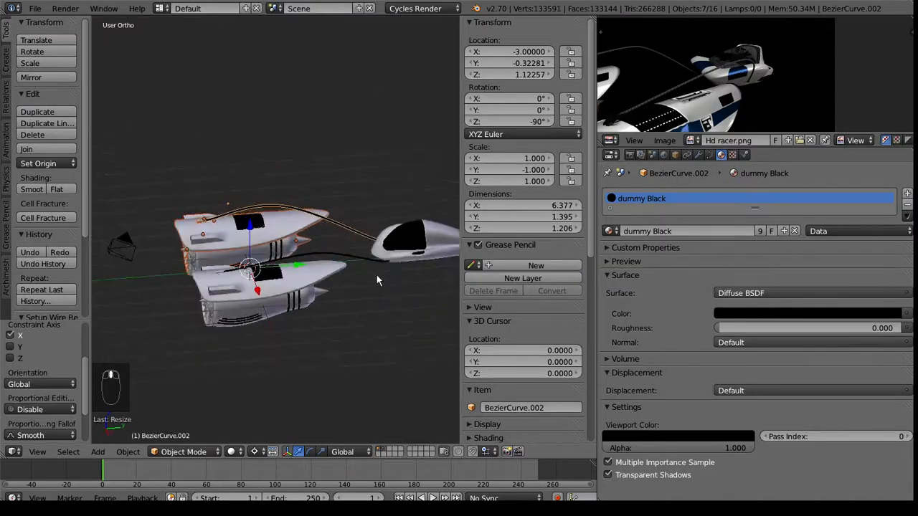
# - Hook the original cable's middle control point to a new empty object
pyautogui.rightClick(324, 250)
pyautogui.moveTo(324, 249); pyautogui.dragTo(355, 319, button='middle')
pyautogui.moveTo(420, 285); pyautogui.dragTo(382, 288, button='middle')
pyautogui.moveTo(288, 232); pyautogui.dragTo(260, 256, button='middle')
pyautogui.scroll(3, 260, 256)
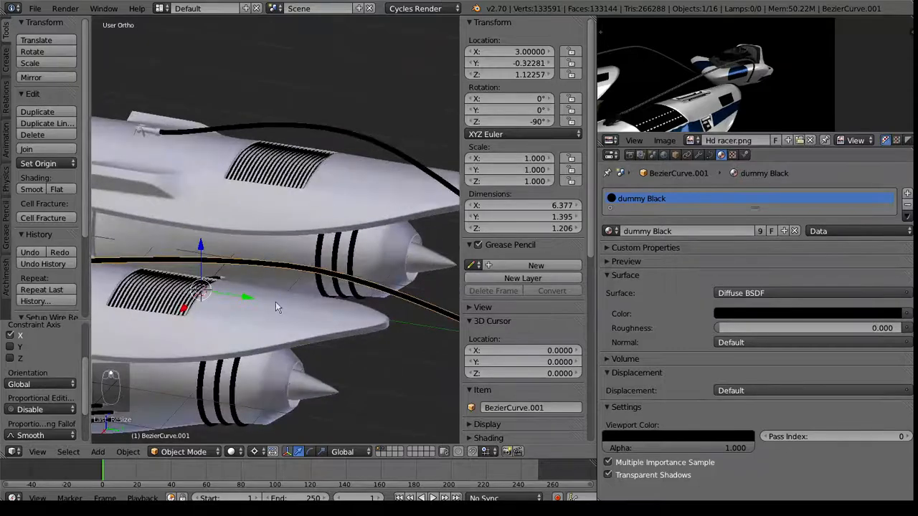
pyautogui.press('Tab')
pyautogui.moveTo(276, 301); pyautogui.dragTo(420, 273, button='middle')
pyautogui.moveTo(352, 287); pyautogui.dragTo(211, 298, button='middle')
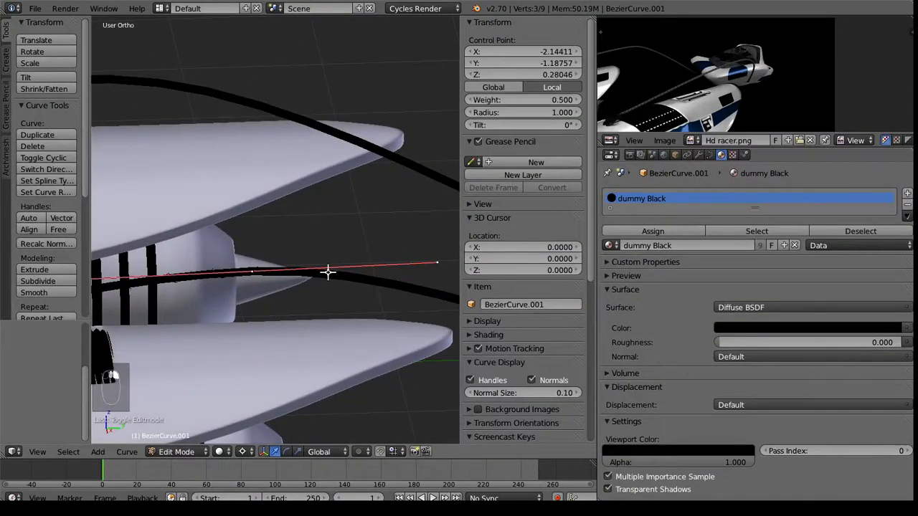
pyautogui.hotkey('ctrl', 'h')
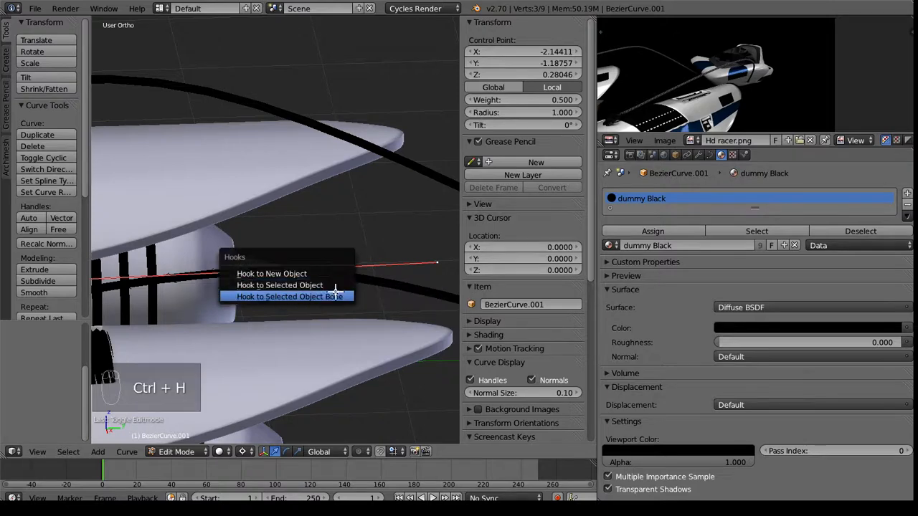
pyautogui.click(312, 274)
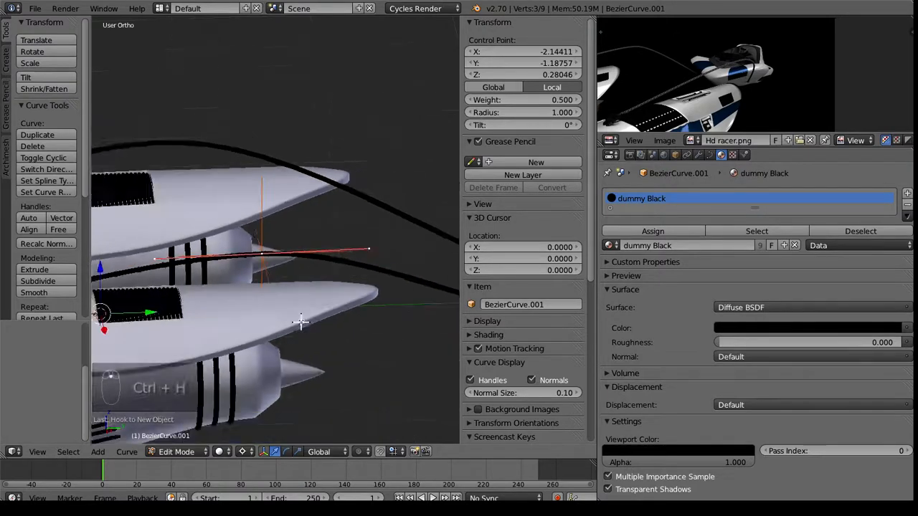
# - Test the middle hook by moving its empty in Object Mode, then cancel the move
pyautogui.press('Tab')
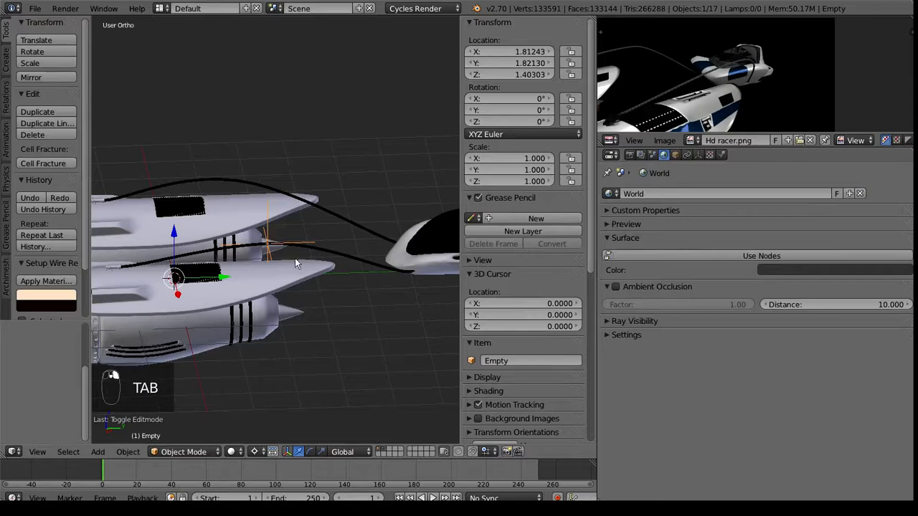
pyautogui.press('g')
pyautogui.rightClick(289, 240)
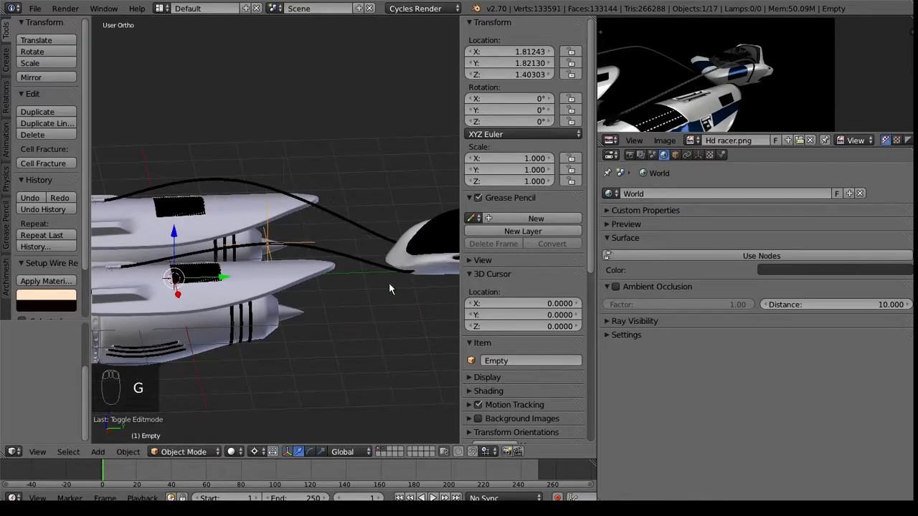
# - Hook the control point at the original cable's body end to a new empty object
pyautogui.keyDown('shift'); pyautogui.moveTo(375, 304); pyautogui.dragTo(293, 263, button='middle'); pyautogui.keyUp('shift')
pyautogui.press('q')
pyautogui.rightClick(271, 225)
pyautogui.press('Tab')
pyautogui.scroll(3, 315, 243)
pyautogui.rightClick(357, 235)
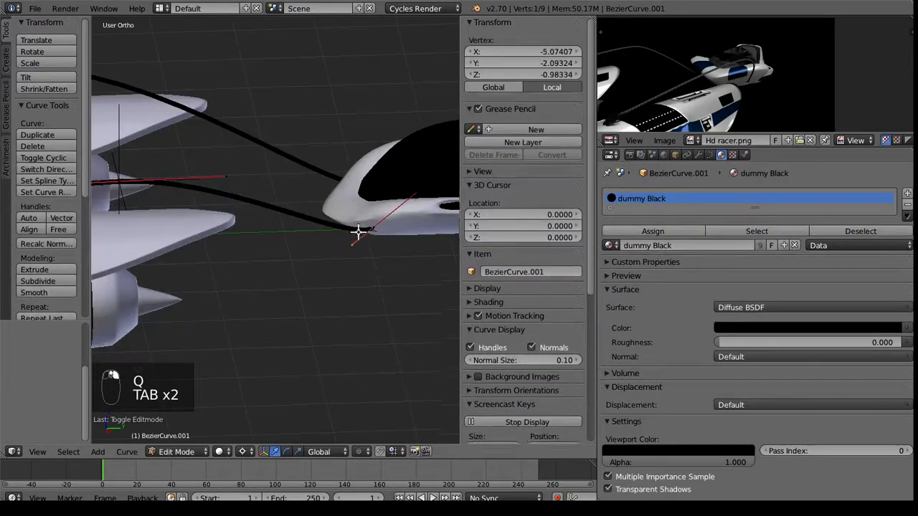
pyautogui.rightClick(371, 229)
pyautogui.hotkey('ctrl', 'h')
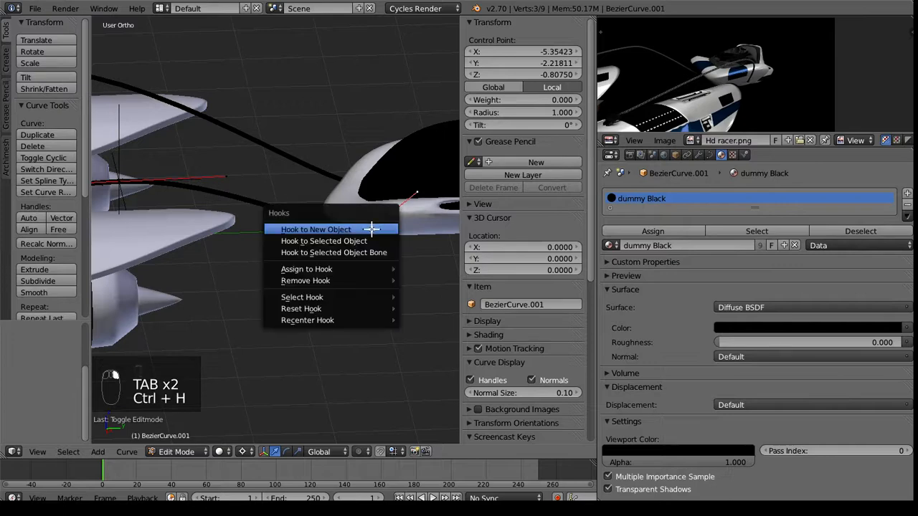
pyautogui.click(371, 230)
# - Hook the control point at the original cable's engine end to a new empty object
pyautogui.moveTo(311, 276)
pyautogui.keyDown('shift'); pyautogui.mouseDown(button='middle')
pyautogui.moveTo(398, 275)
pyautogui.moveTo(538, 304)
pyautogui.mouseUp(button='middle'); pyautogui.keyUp('shift')
pyautogui.keyDown('shift'); pyautogui.moveTo(305, 249); pyautogui.dragTo(371, 242, button='middle'); pyautogui.keyUp('shift')
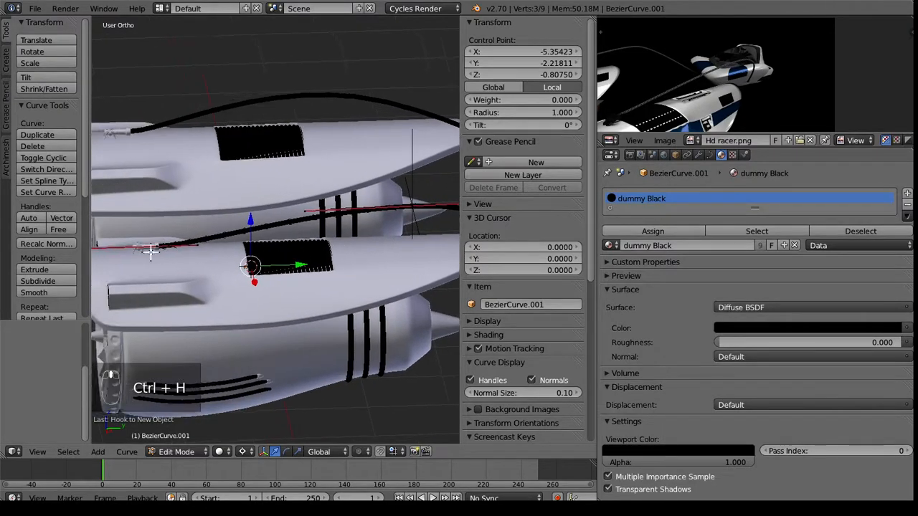
pyautogui.hotkey('ctrl', 'h')
pyautogui.click(164, 249)
pyautogui.scroll(-3, 186, 320)
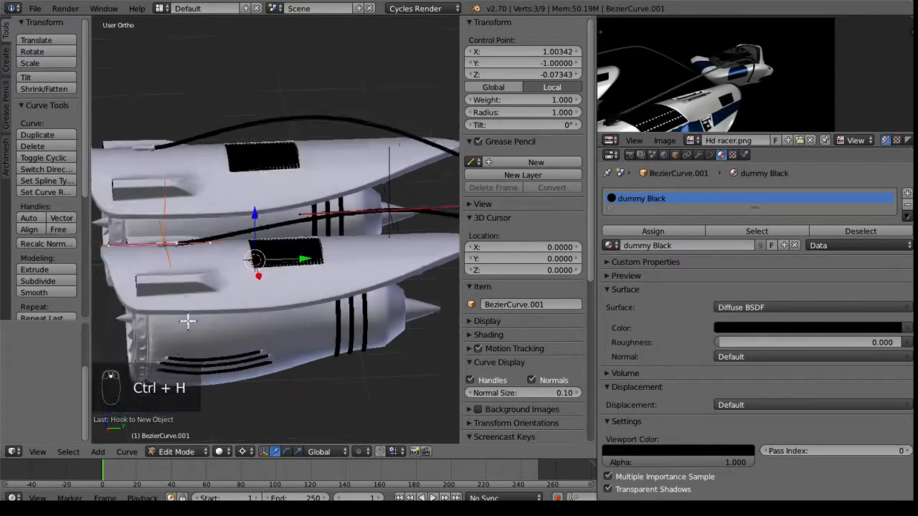
# - Try moving the original engine's top shell to check which parts follow it, cancelling each move
pyautogui.press('Tab')
pyautogui.moveTo(250, 283); pyautogui.dragTo(268, 192, button='middle')
pyautogui.scroll(2, 374, 295)
pyautogui.rightClick(276, 197)
pyautogui.press('g')
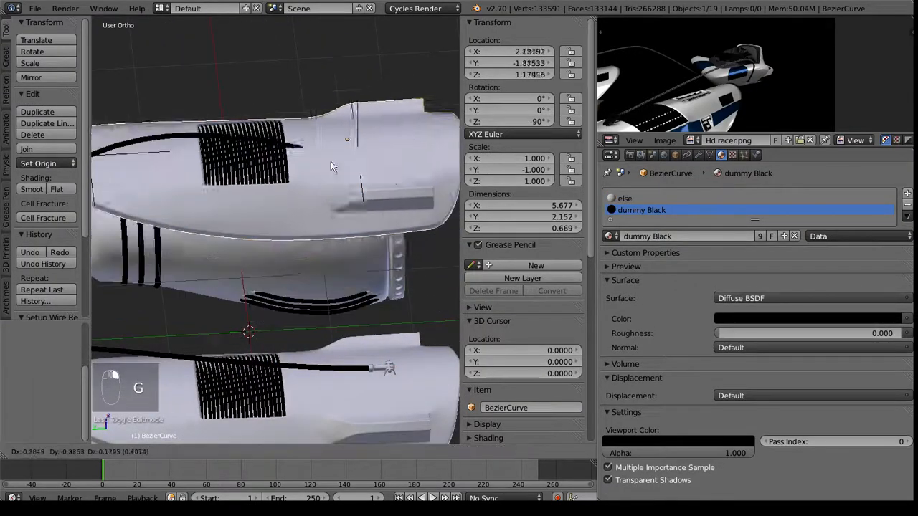
pyautogui.rightClick(337, 159)
pyautogui.scroll(3, 401, 146)
pyautogui.keyDown('shift'); pyautogui.moveTo(404, 144); pyautogui.dragTo(248, 186, button='middle'); pyautogui.keyUp('shift')
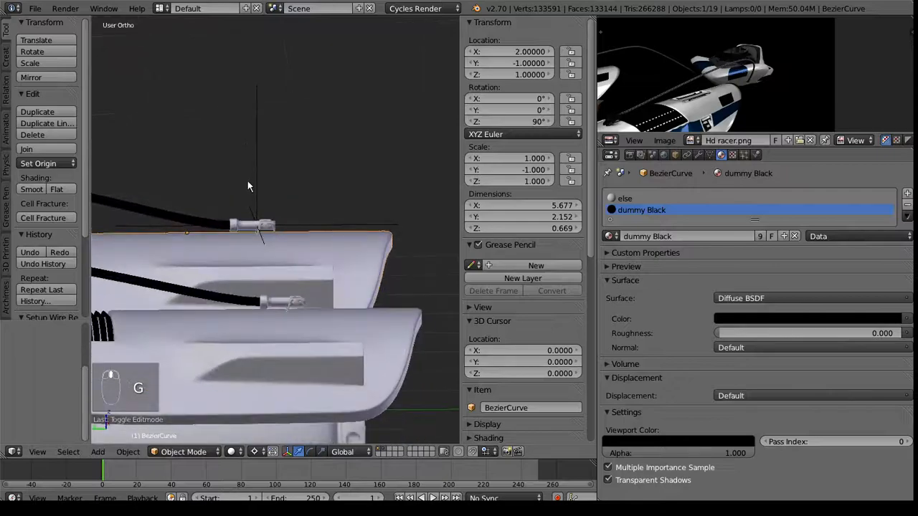
pyautogui.press('g')
pyautogui.rightClick(288, 266)
pyautogui.moveTo(280, 236); pyautogui.dragTo(372, 177, button='middle')
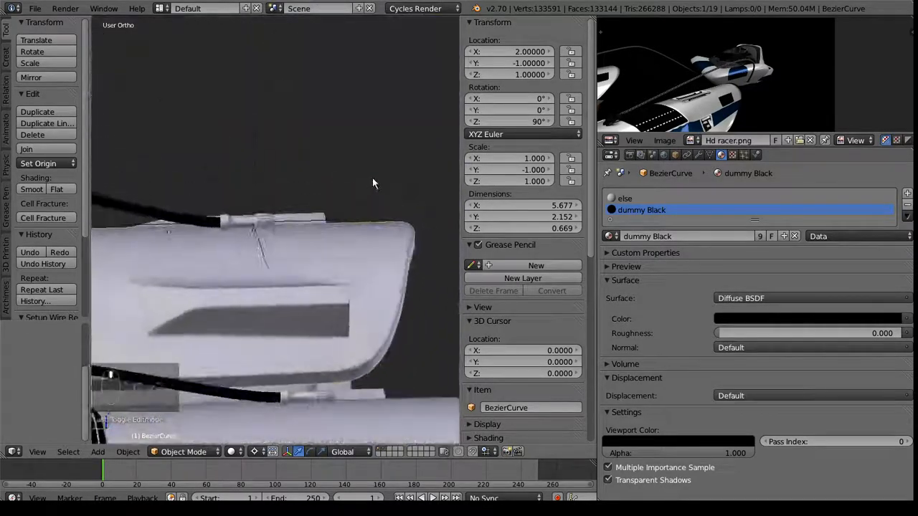
# - Parent the small cable connector to the original engine's top shell using the Object option
pyautogui.scroll(2, 256, 223)
pyautogui.rightClick(263, 210)
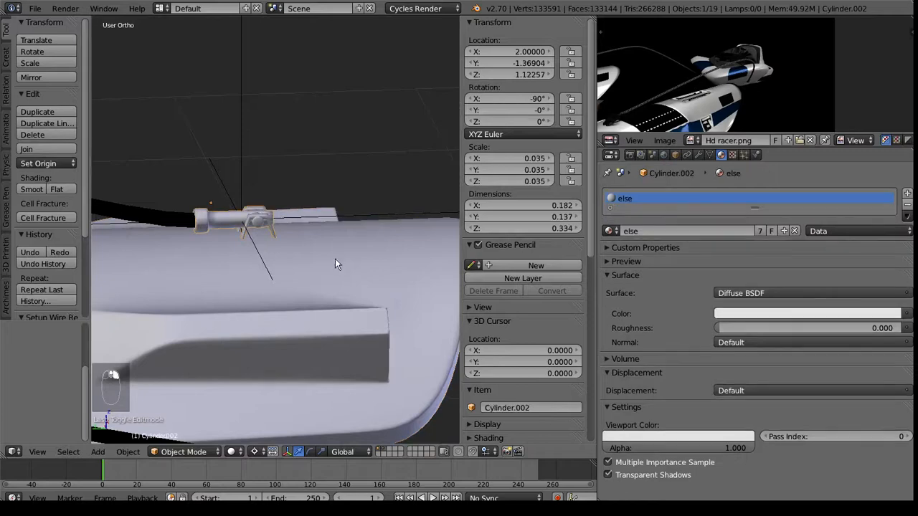
pyautogui.moveTo(309, 279); pyautogui.dragTo(258, 268, button='middle')
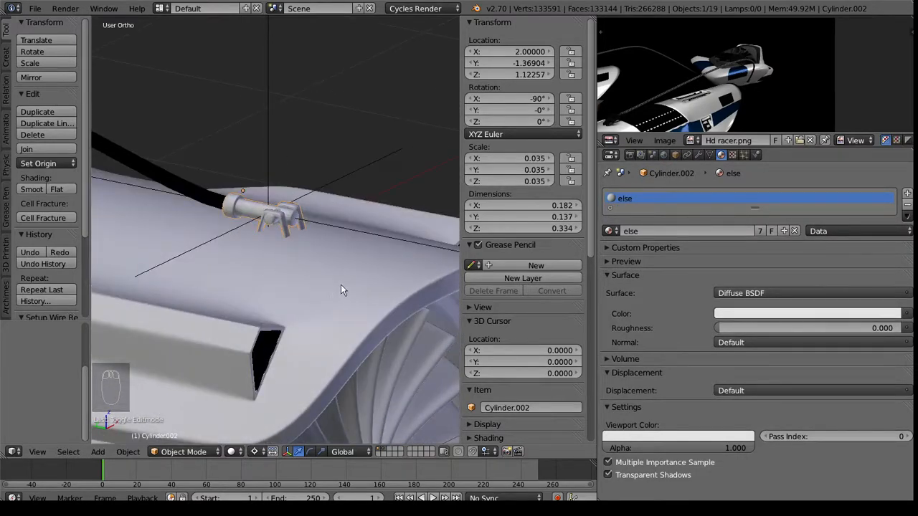
pyautogui.moveTo(340, 287); pyautogui.dragTo(372, 269, button='middle')
pyautogui.rightClick(362, 267)
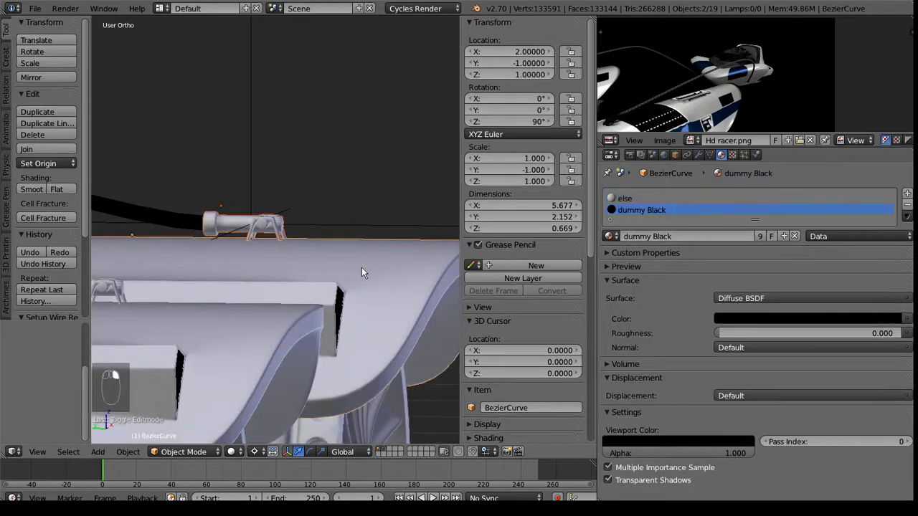
pyautogui.hotkey('ctrl', 'p')
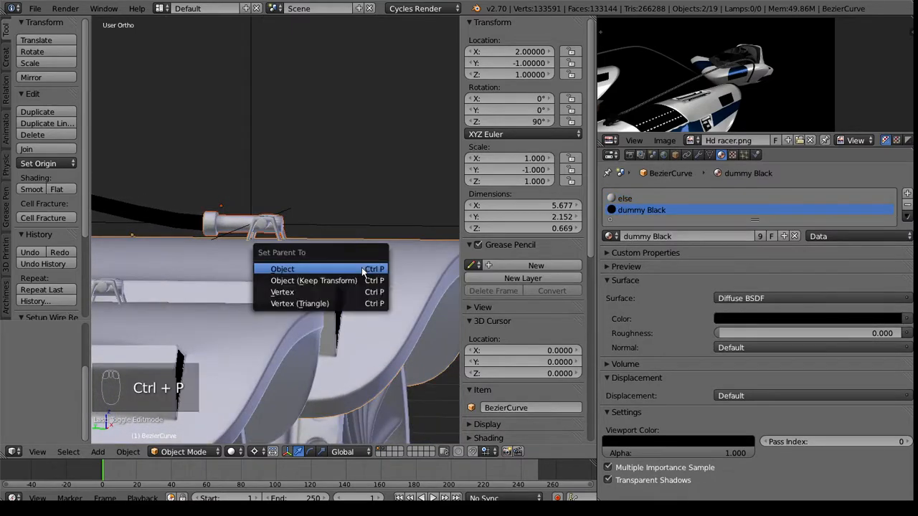
pyautogui.click(361, 267)
# - Parent the fan at the rear of the original engine to the engine cylinder as Object
pyautogui.moveTo(361, 267); pyautogui.dragTo(288, 418, button='middle')
pyautogui.rightClick(336, 385)
pyautogui.moveTo(336, 385); pyautogui.dragTo(186, 408, button='middle')
pyautogui.moveTo(272, 367); pyautogui.dragTo(318, 365, button='middle')
pyautogui.moveTo(376, 324); pyautogui.dragTo(331, 303, button='middle')
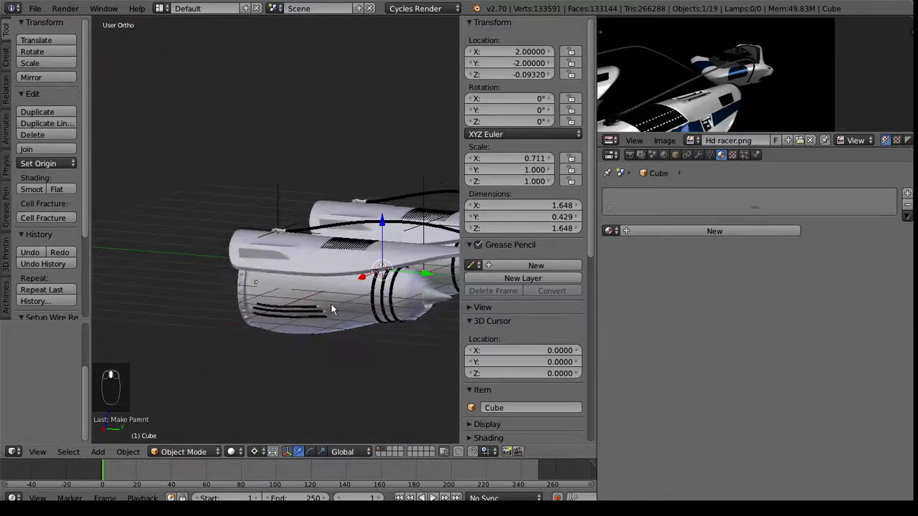
pyautogui.rightClick(330, 303)
pyautogui.hotkey('ctrl', 'p')
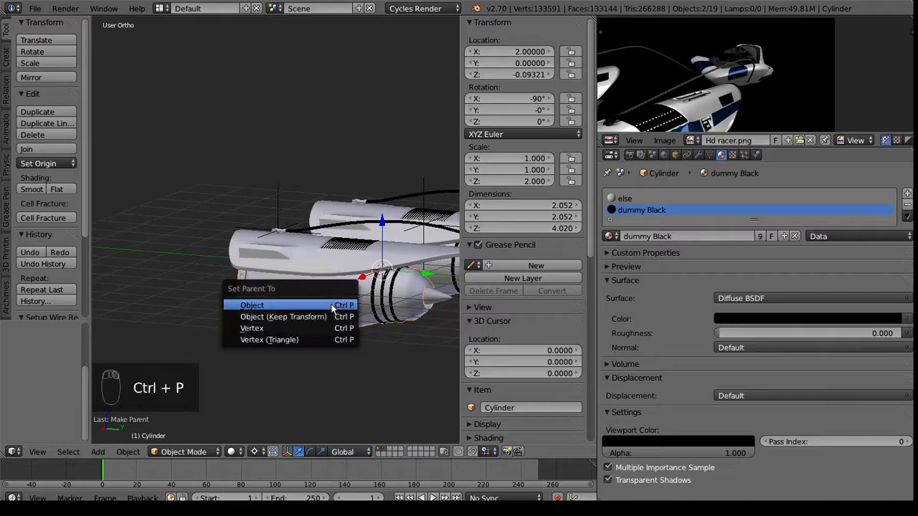
pyautogui.click(331, 304)
# - Parent the pointed nose cone to the original engine's cylinder as Object
pyautogui.rightClick(444, 299)
pyautogui.keyDown('shift'); pyautogui.rightClick(370, 306); pyautogui.keyUp('shift')
pyautogui.hotkey('ctrl', 'p')
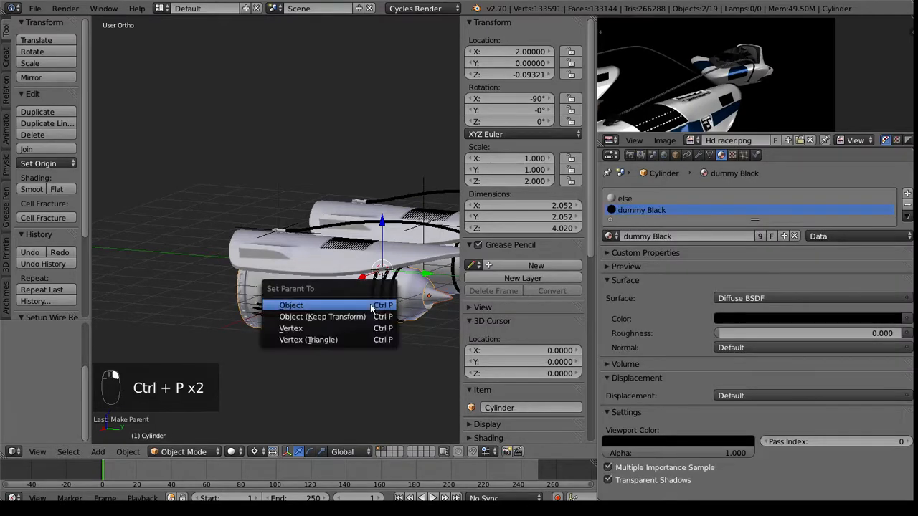
pyautogui.click(370, 304)
pyautogui.moveTo(385, 349); pyautogui.dragTo(327, 284, button='middle')
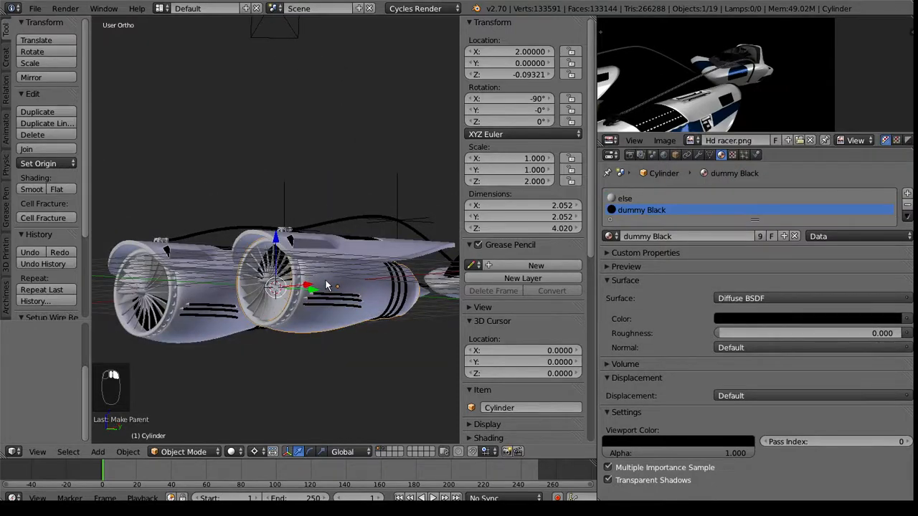
# - Parent the black stripe detail on the engine's side to the engine cylinder as Object
pyautogui.rightClick(341, 273)
pyautogui.keyDown('shift'); pyautogui.rightClick(341, 273); pyautogui.keyUp('shift')
pyautogui.hotkey('ctrl', 'p')
pyautogui.click(341, 274)
pyautogui.moveTo(349, 319); pyautogui.dragTo(320, 277, button='middle')
# - Parent the original engine's top shell to the engine cylinder as Object
pyautogui.scroll(3, 401, 331)
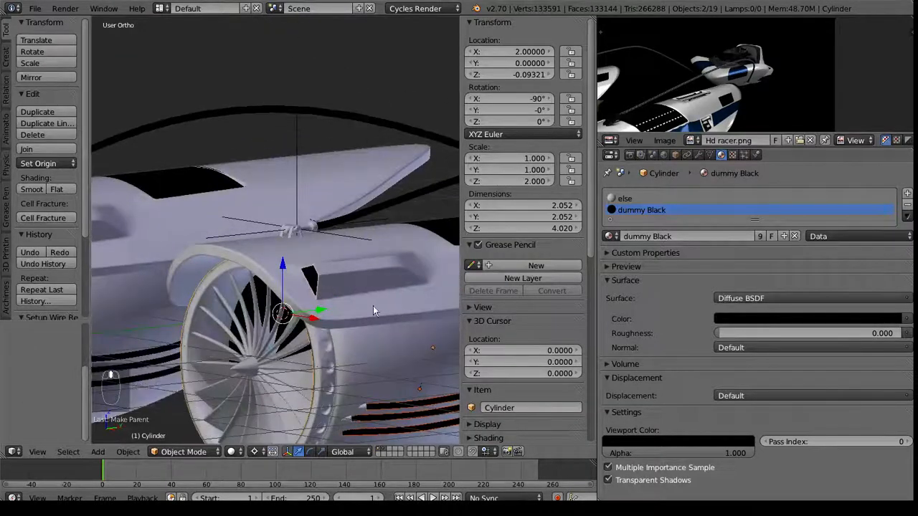
pyautogui.keyDown('shift'); pyautogui.moveTo(373, 310); pyautogui.dragTo(302, 296, button='middle'); pyautogui.keyUp('shift')
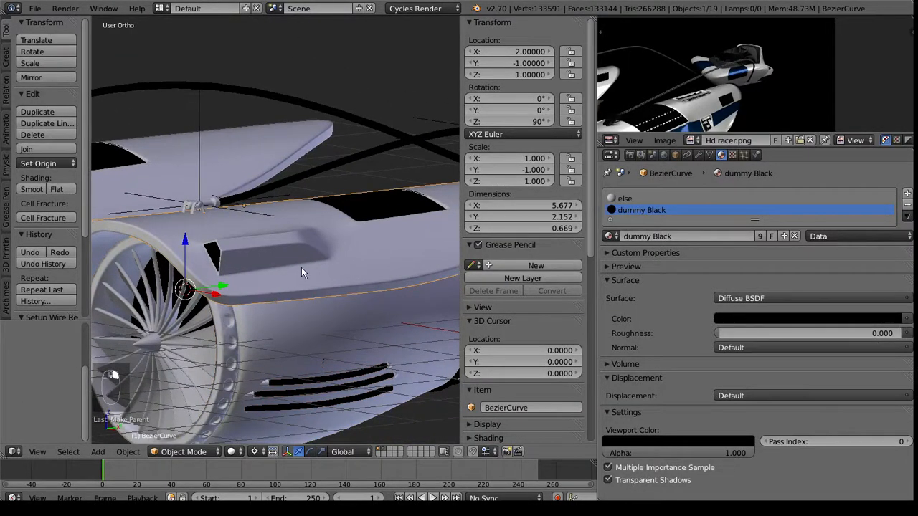
pyautogui.keyDown('shift'); pyautogui.rightClick(306, 349); pyautogui.keyUp('shift')
pyautogui.hotkey('ctrl', 'p')
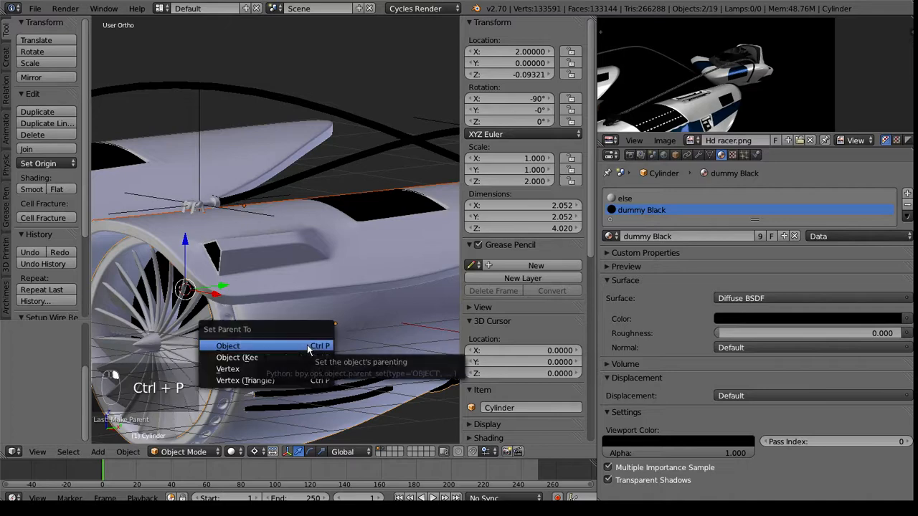
pyautogui.click(307, 344)
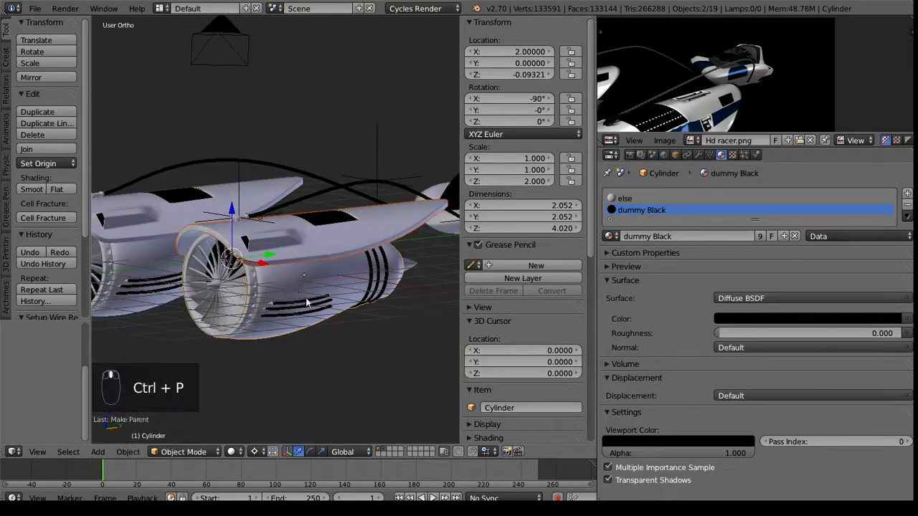
# - Test the engine's parenting by moving the engine cylinder, then cancel the move
pyautogui.moveTo(306, 303); pyautogui.dragTo(329, 248, button='middle')
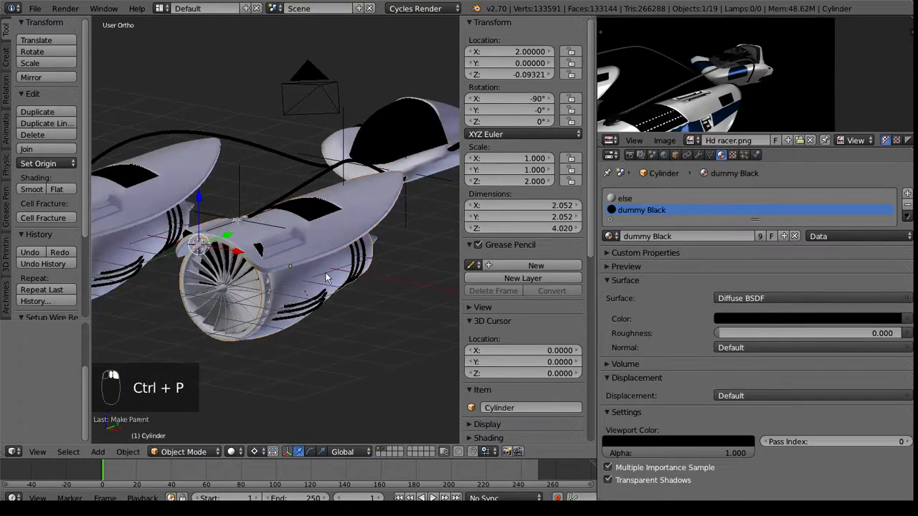
pyautogui.press('g')
pyautogui.rightClick(365, 284)
pyautogui.moveTo(266, 266); pyautogui.dragTo(204, 277, button='middle')
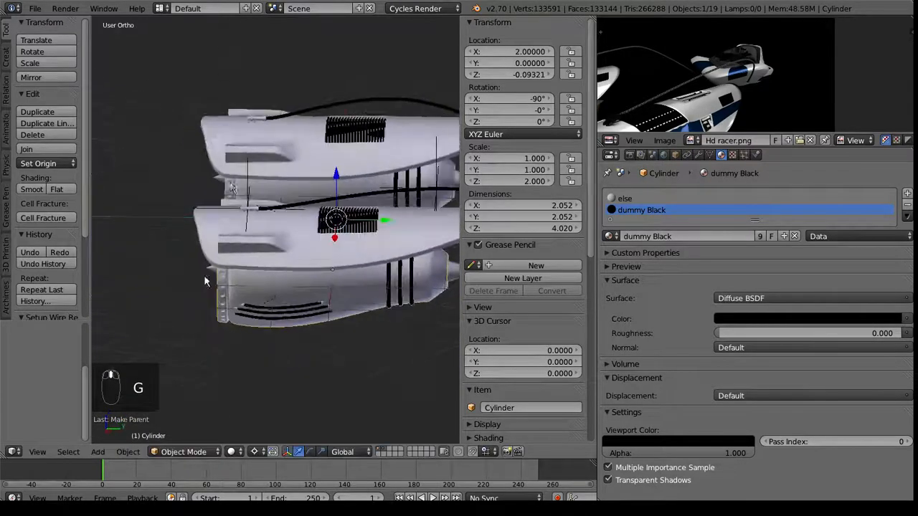
# - Parent the empty at the engine end of the original engine's cable to the small cable connector as Object
pyautogui.keyDown('shift'); pyautogui.moveTo(269, 187); pyautogui.dragTo(307, 204, button='middle'); pyautogui.keyUp('shift')
pyautogui.scroll(2, 308, 204)
pyautogui.rightClick(293, 185)
pyautogui.moveTo(301, 247); pyautogui.dragTo(264, 226, button='middle')
pyautogui.scroll(3, 264, 226)
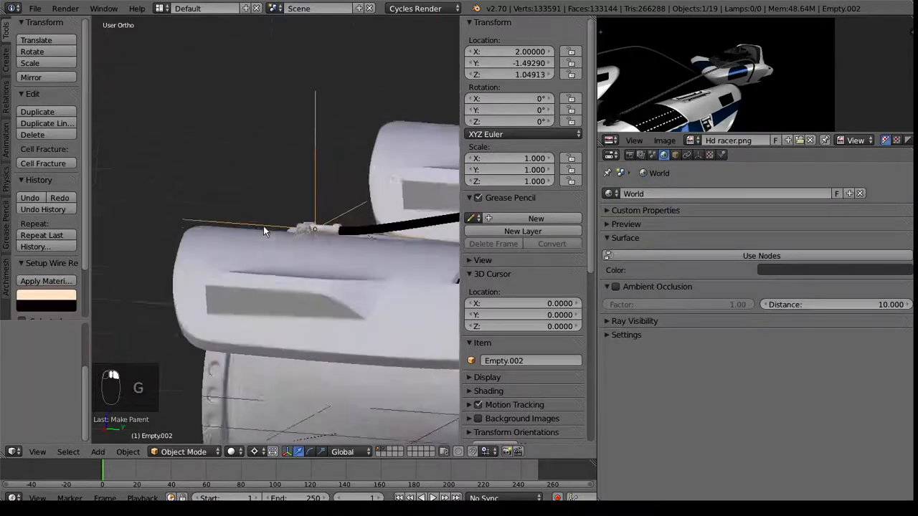
pyautogui.scroll(2, 263, 226)
pyautogui.keyDown('shift'); pyautogui.rightClick(334, 229); pyautogui.keyUp('shift')
pyautogui.hotkey('ctrl', 'p')
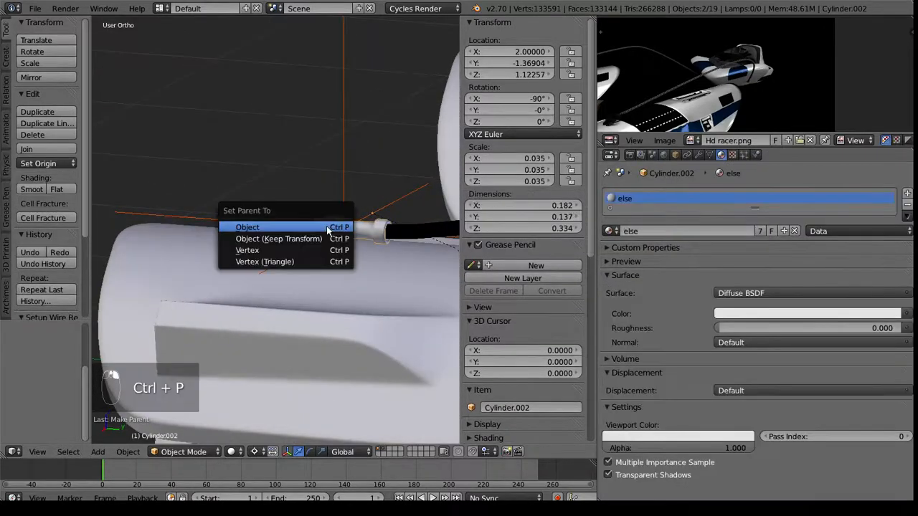
pyautogui.click(326, 227)
# - Test the parenting by moving the original engine's top shell, then cancel the move
pyautogui.scroll(-3, 333, 270)
pyautogui.rightClick(334, 271)
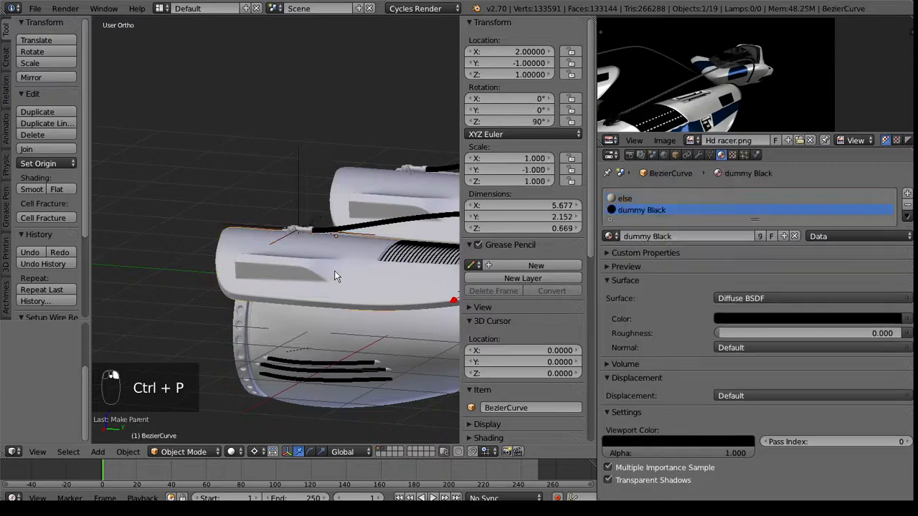
pyautogui.press('g')
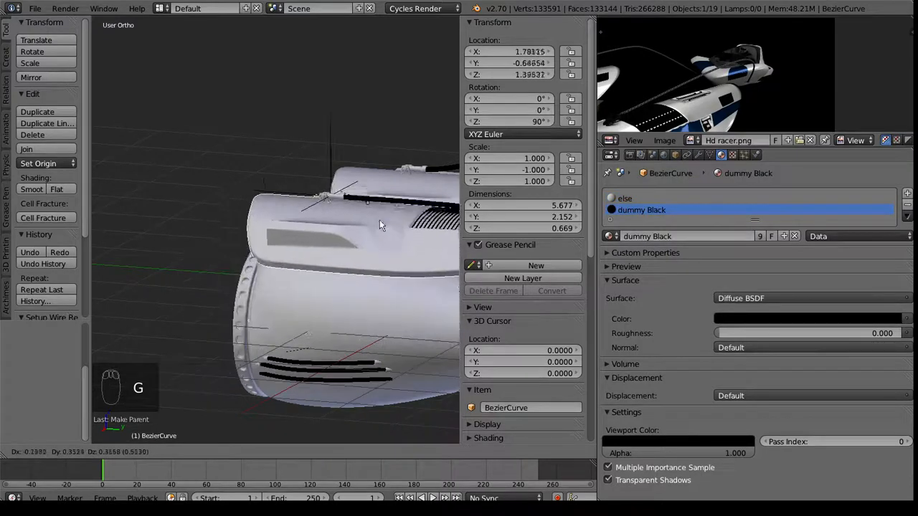
pyautogui.rightClick(374, 191)
# - Parent the empty at the cockpit end of the original engine's cable to the cockpit body as Object
pyautogui.moveTo(374, 191); pyautogui.dragTo(332, 193, button='middle')
pyautogui.rightClick(310, 230)
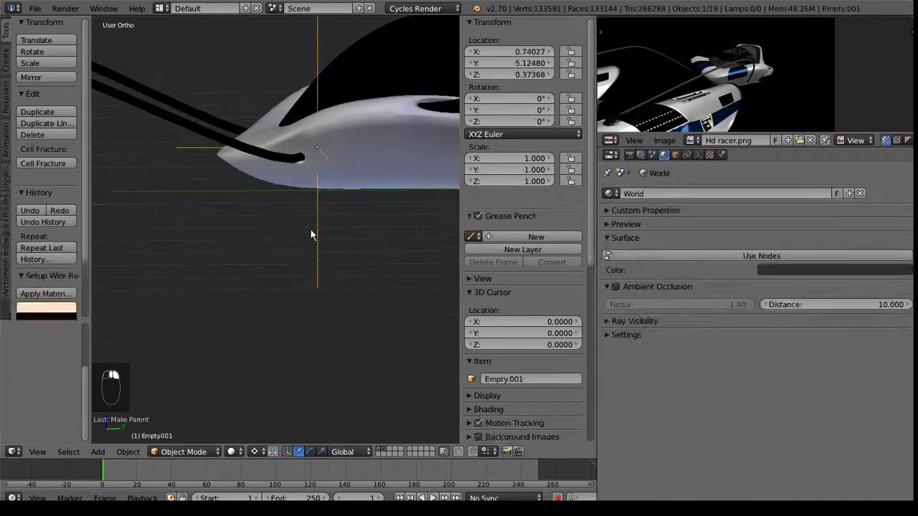
pyautogui.keyDown('shift'); pyautogui.rightClick(373, 160); pyautogui.keyUp('shift')
pyautogui.hotkey('ctrl', 'p')
pyautogui.click(373, 160)
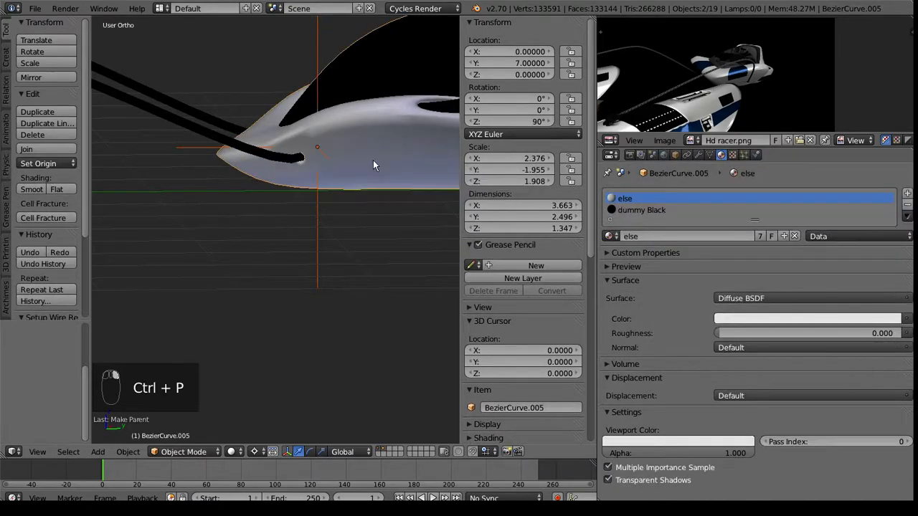
# - Test the parenting by moving the cockpit body and the original engine's cylinder, cancelling both moves
pyautogui.moveTo(373, 160); pyautogui.dragTo(334, 283, button='middle')
pyautogui.press('g')
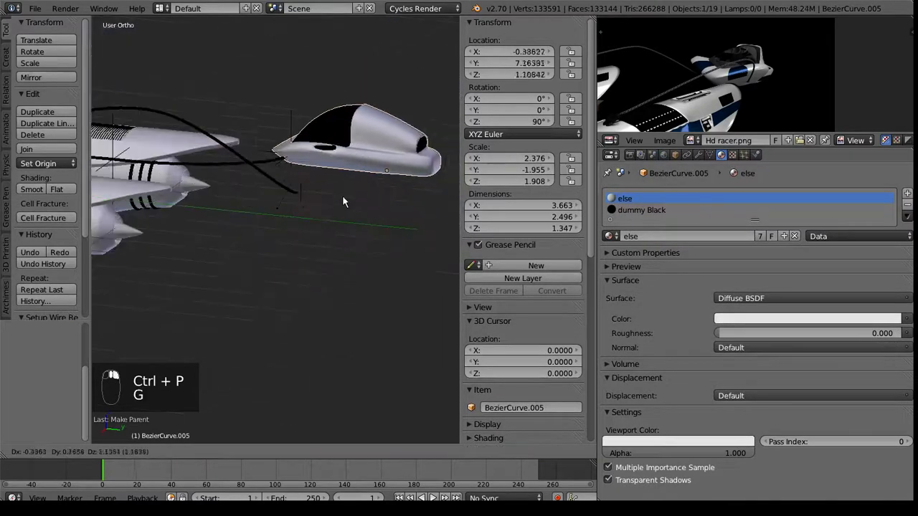
pyautogui.rightClick(379, 198)
pyautogui.moveTo(153, 223); pyautogui.dragTo(230, 243, button='middle')
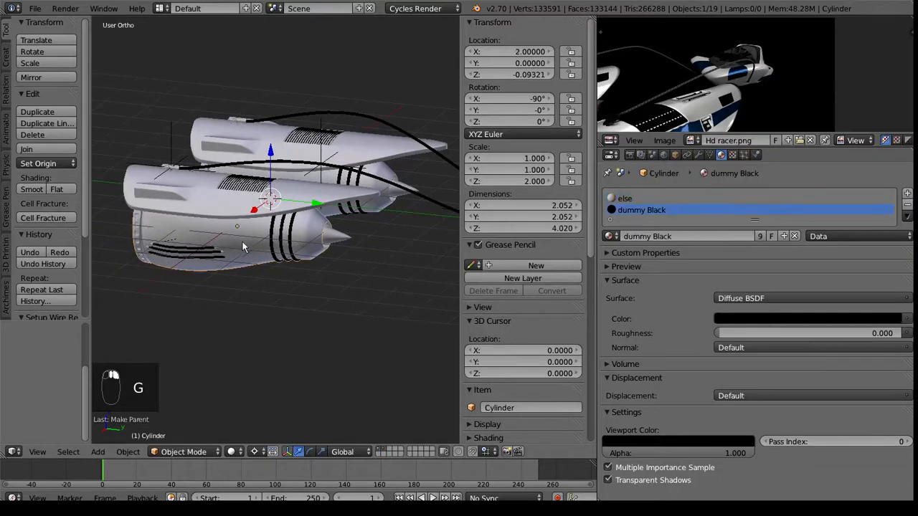
pyautogui.press('g')
pyautogui.rightClick(326, 225)
# - Parent the empty in the middle of the original engine's cable to the engine as Object
pyautogui.moveTo(332, 203); pyautogui.dragTo(318, 253, button='middle')
pyautogui.rightClick(326, 131)
pyautogui.hotkey('ctrl', 'p')
pyautogui.click(256, 135)
# - Test-move the original engine's cylinder and the cockpit body again to check the cable, cancelling each move
pyautogui.rightClick(305, 258)
pyautogui.press('g')
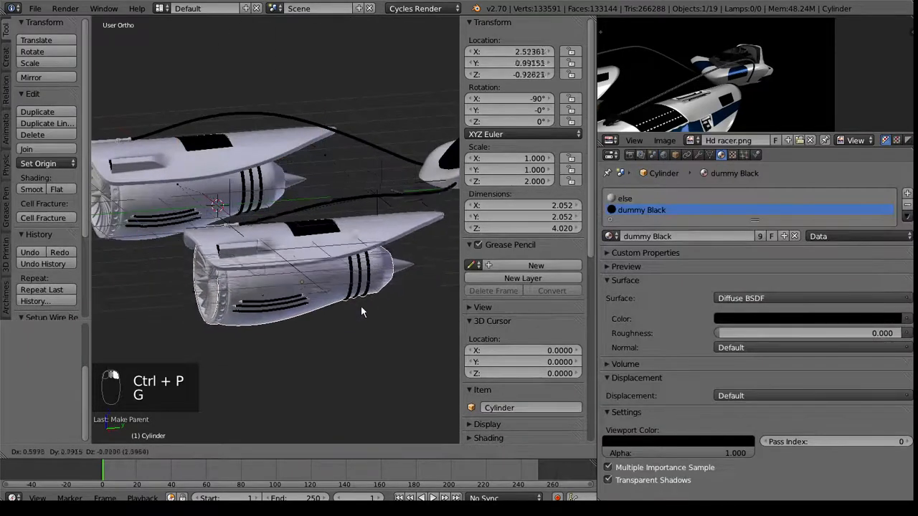
pyautogui.rightClick(280, 322)
pyautogui.moveTo(281, 323); pyautogui.dragTo(377, 196, button='middle')
pyautogui.rightClick(376, 195)
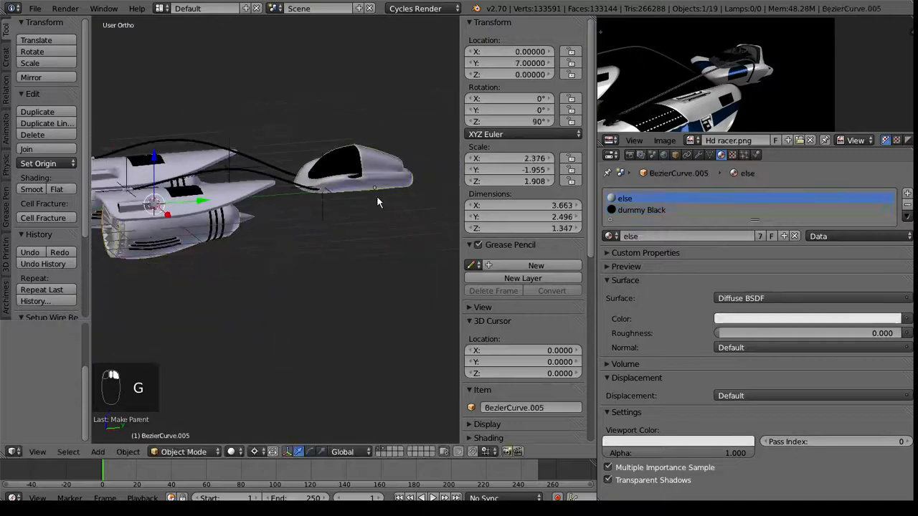
pyautogui.press('g')
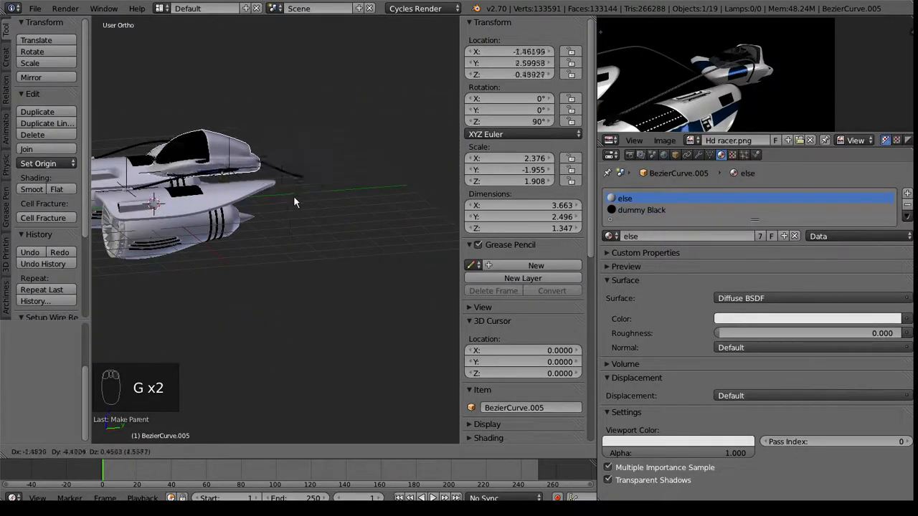
pyautogui.rightClick(394, 174)
# - On the mirrored engine's cable, hook the cockpit-end control point and the middle control point each to a new object
pyautogui.moveTo(394, 173); pyautogui.dragTo(286, 271, button='middle')
pyautogui.scroll(6, 286, 271)
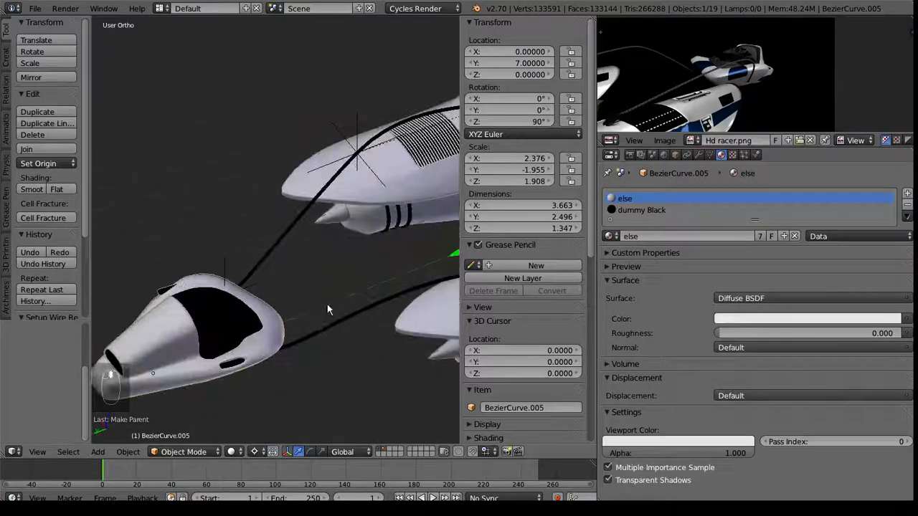
pyautogui.moveTo(143, 247); pyautogui.dragTo(391, 189, button='middle')
pyautogui.rightClick(210, 180)
pyautogui.press('Tab')
pyautogui.rightClick(297, 217)
pyautogui.moveTo(298, 217); pyautogui.dragTo(203, 221, button='middle')
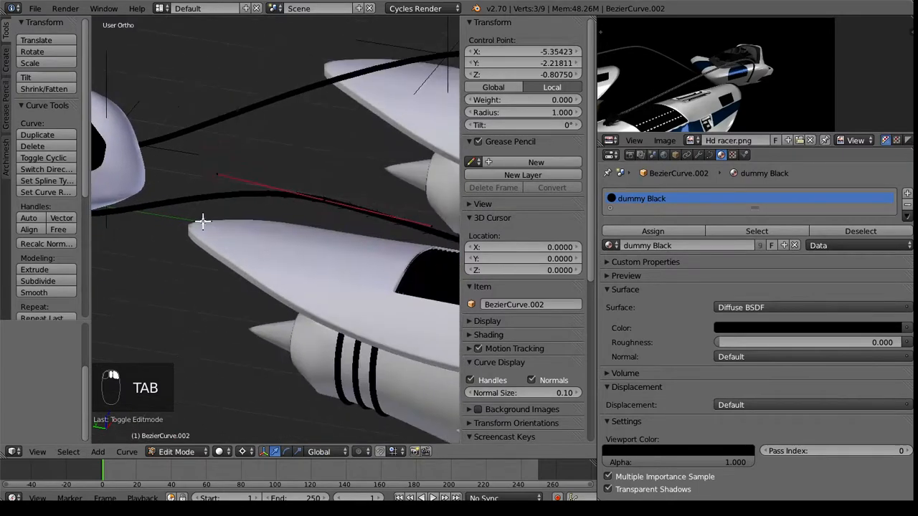
pyautogui.hotkey('ctrl', 'h')
pyautogui.click(204, 222)
pyautogui.hotkey('ctrl', 'h')
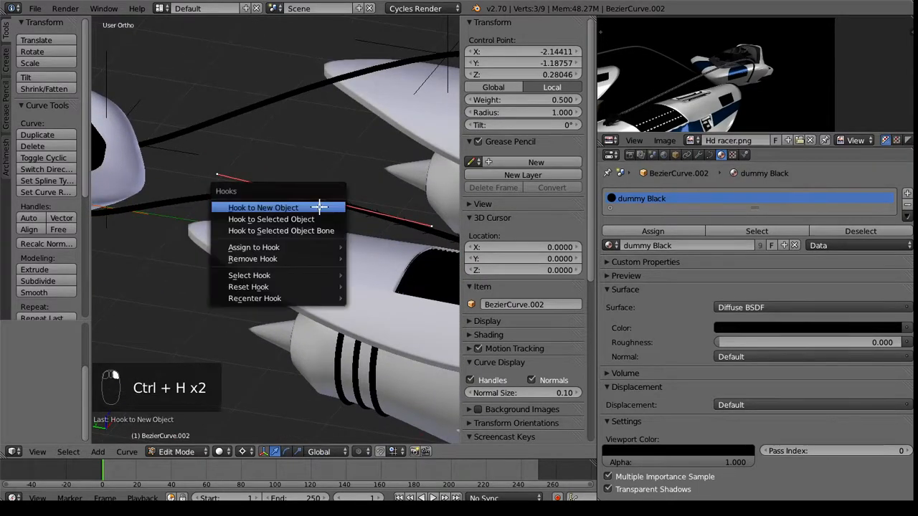
pyautogui.click(318, 207)
# - Hook the engine-end control point of the mirrored cable to a new object and return to Object Mode
pyautogui.keyDown('shift'); pyautogui.moveTo(305, 213); pyautogui.dragTo(152, 181, button='middle'); pyautogui.keyUp('shift')
pyautogui.rightClick(433, 248)
pyautogui.keyDown('shift'); pyautogui.moveTo(432, 248); pyautogui.dragTo(293, 254, button='middle'); pyautogui.keyUp('shift')
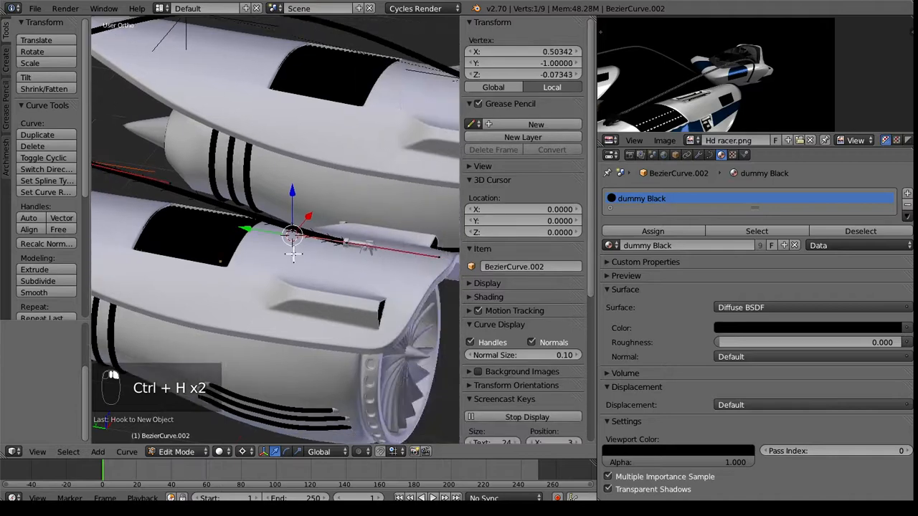
pyautogui.hotkey('ctrl', 'h')
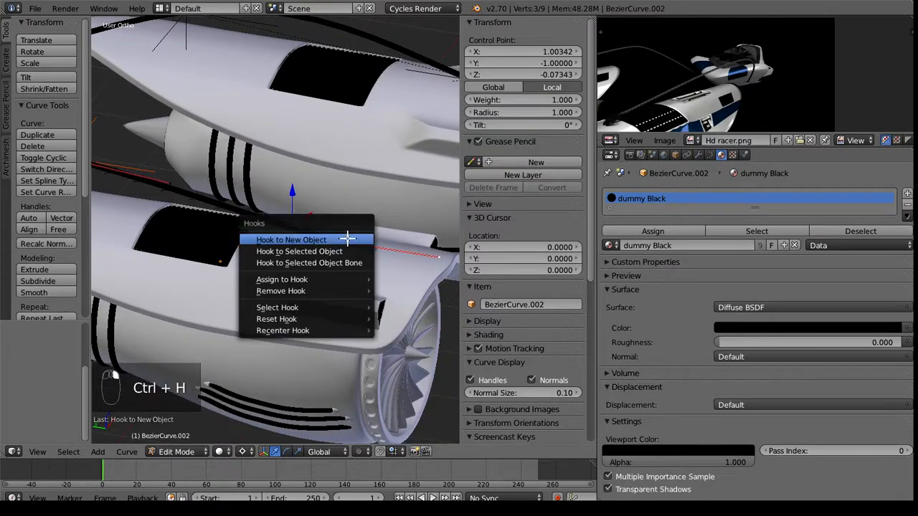
pyautogui.click(347, 239)
pyautogui.scroll(-3, 347, 240)
pyautogui.moveTo(344, 242)
pyautogui.mouseDown(button='middle')
pyautogui.moveTo(240, 267)
pyautogui.moveTo(354, 257)
pyautogui.mouseUp(button='middle')
pyautogui.scroll(3, 237, 276)
pyautogui.press('Tab')
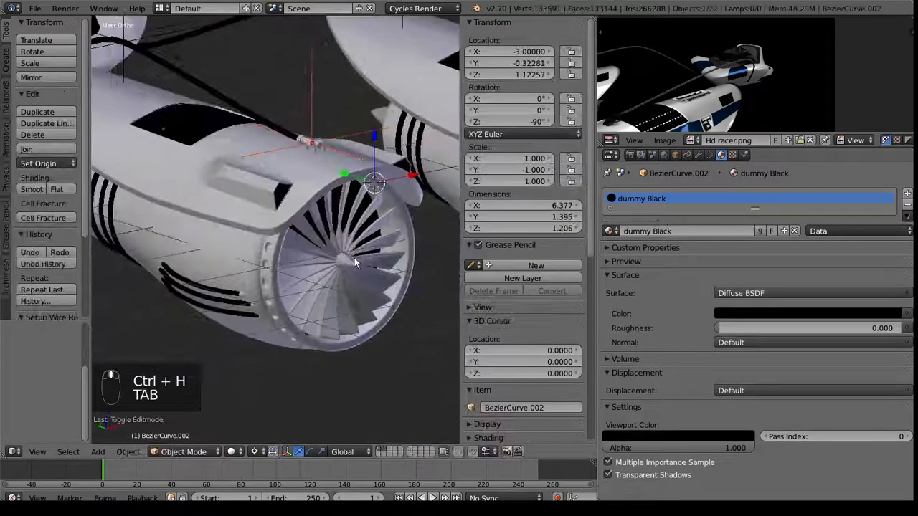
# - Parent the mirrored engine's fan, nose cone and top shell to its cylinder as Object, then test-move the cylinder and cancel
pyautogui.rightClick(353, 257)
pyautogui.moveTo(135, 282); pyautogui.dragTo(320, 257, button='middle')
pyautogui.keyDown('shift'); pyautogui.rightClick(308, 221); pyautogui.keyUp('shift')
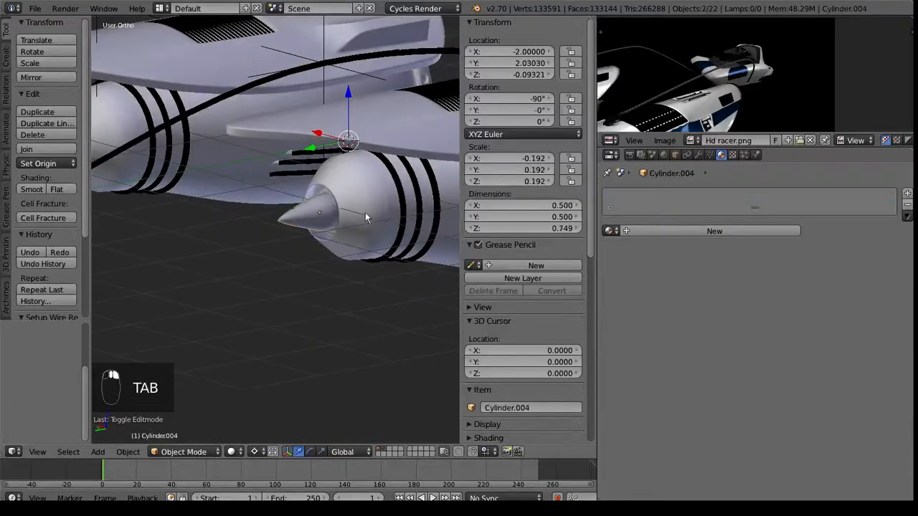
pyautogui.keyDown('shift'); pyautogui.moveTo(398, 144); pyautogui.dragTo(253, 210, button='middle'); pyautogui.keyUp('shift')
pyautogui.keyDown('shift'); pyautogui.rightClick(276, 262); pyautogui.keyUp('shift')
pyautogui.keyDown('shift'); pyautogui.rightClick(343, 324); pyautogui.keyUp('shift')
pyautogui.hotkey('ctrl', 'p')
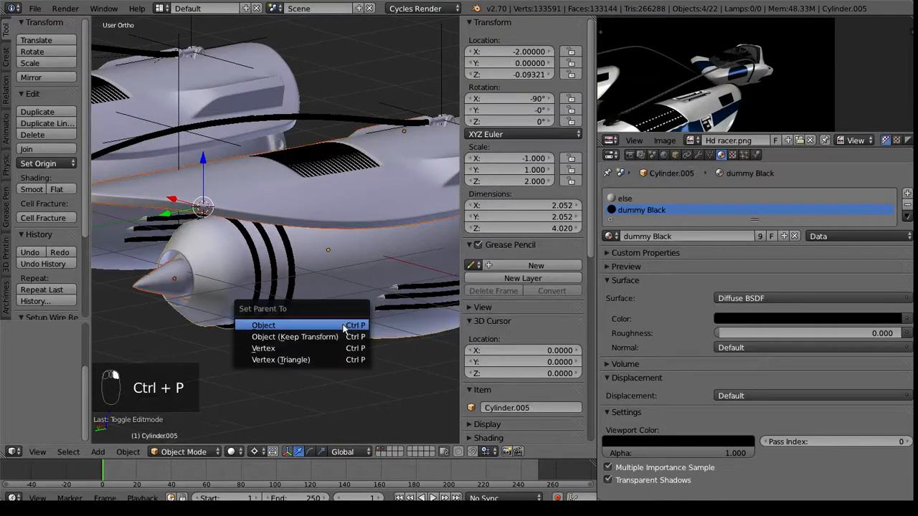
pyautogui.click(345, 324)
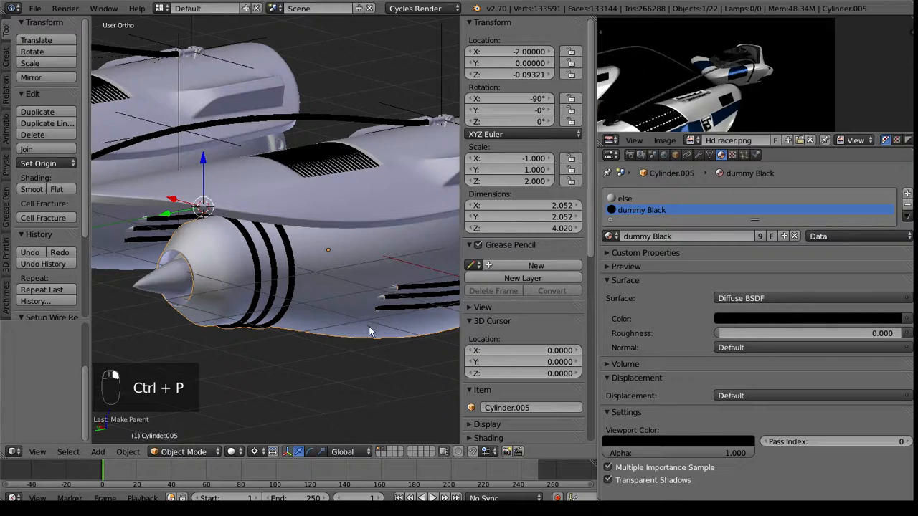
pyautogui.press('g')
pyautogui.rightClick(329, 276)
# - Parent the black stripe detail on the mirrored engine's side to its cylinder as Object
pyautogui.keyDown('shift'); pyautogui.moveTo(457, 316); pyautogui.dragTo(356, 373, button='middle'); pyautogui.keyUp('shift')
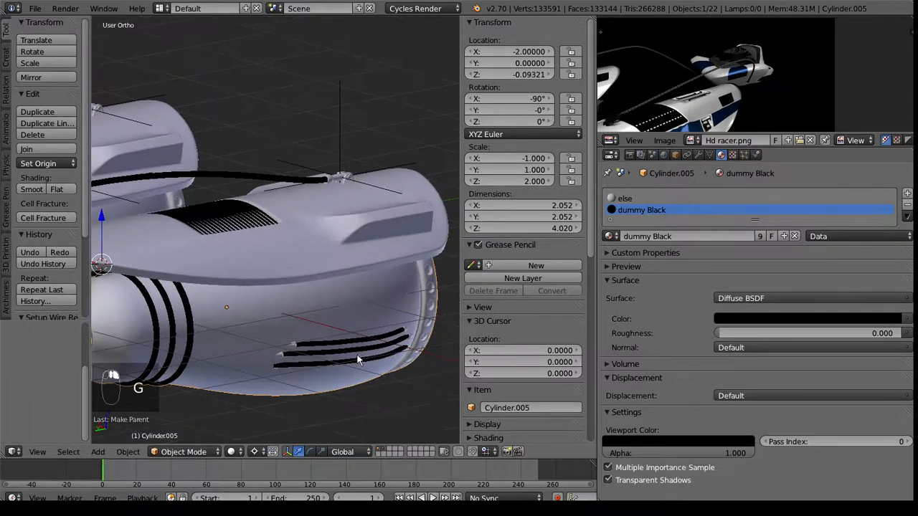
pyautogui.rightClick(344, 349)
pyautogui.keyDown('shift'); pyautogui.rightClick(333, 304); pyautogui.keyUp('shift')
pyautogui.hotkey('ctrl', 'p')
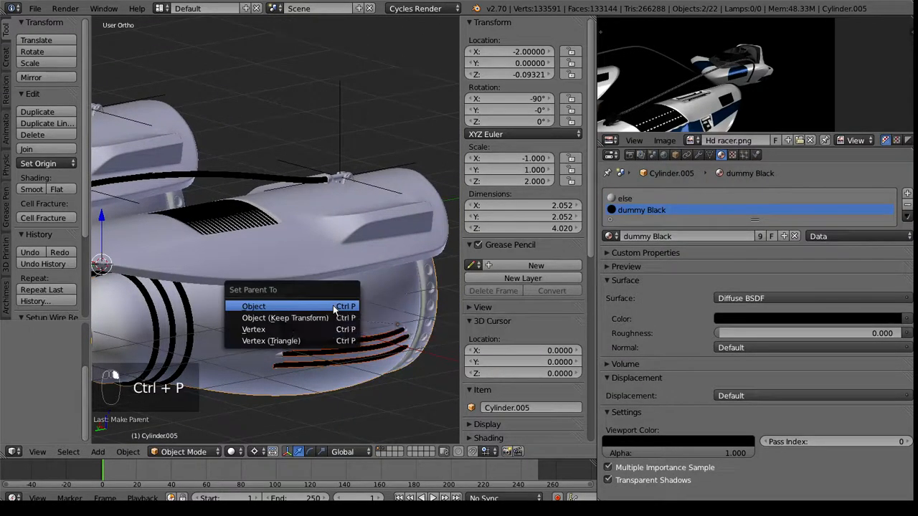
pyautogui.click(333, 304)
# - Parent the mirrored engine's cable connector to its top shell, and the engine-end cable empty to the connector, as Object
pyautogui.rightClick(332, 181)
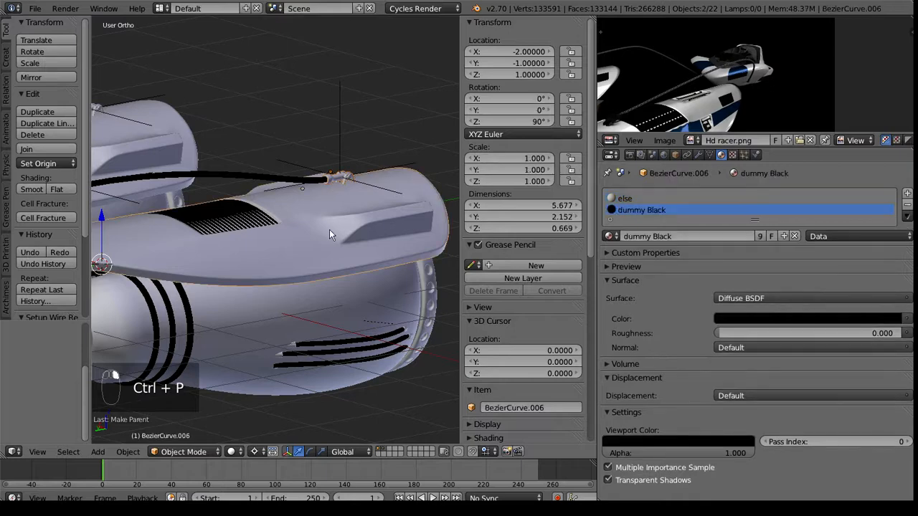
pyautogui.hotkey('ctrl', 'p')
pyautogui.click(329, 231)
pyautogui.rightClick(339, 141)
pyautogui.keyDown('shift'); pyautogui.rightClick(335, 185); pyautogui.keyUp('shift')
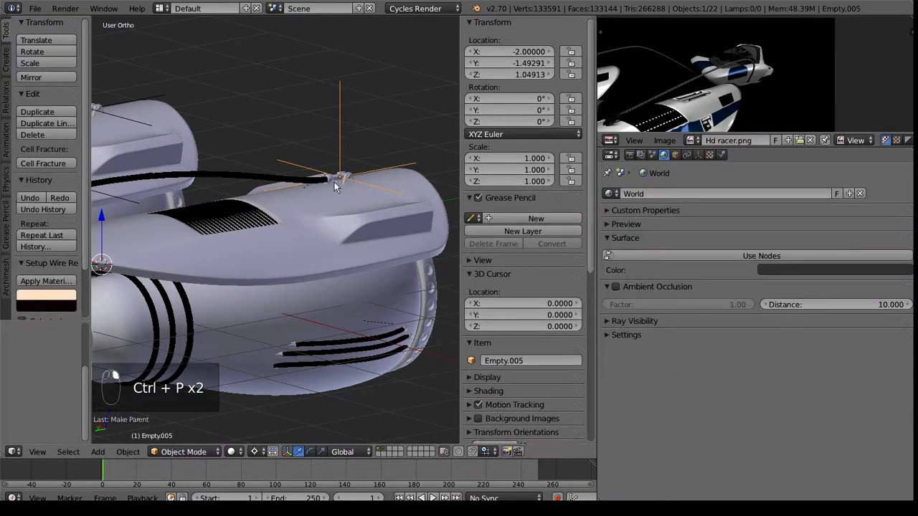
pyautogui.hotkey('ctrl', 'p')
pyautogui.click(334, 182)
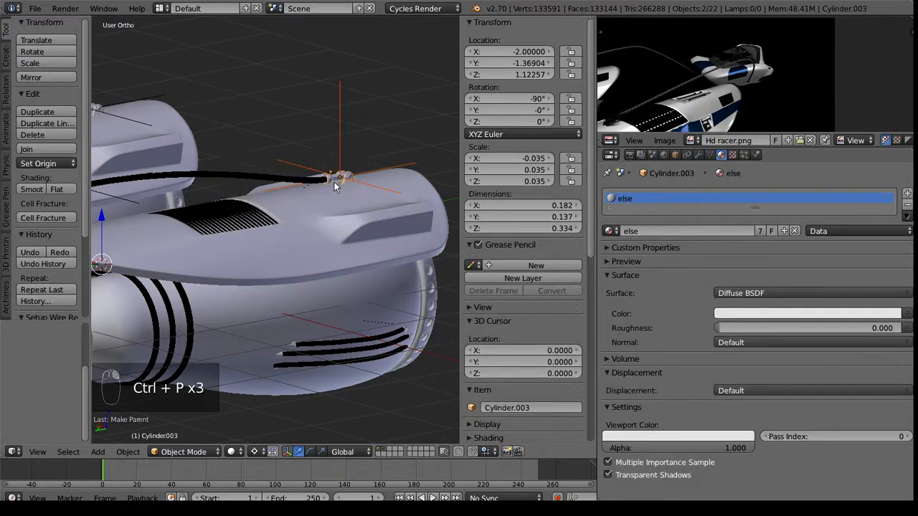
# - Undo the last change and parent the empty in the middle of the mirrored cable to the mirrored engine as Object
pyautogui.moveTo(334, 182); pyautogui.dragTo(208, 223, button='middle')
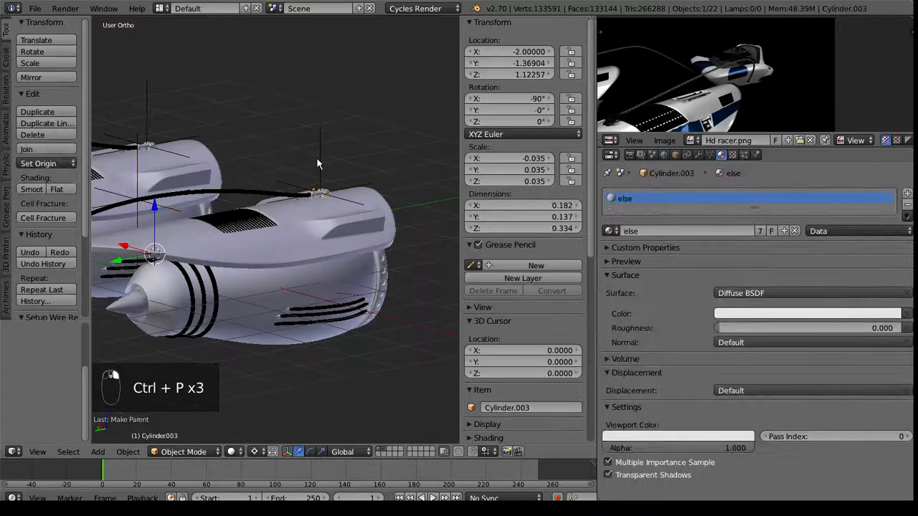
pyautogui.hotkey('ctrl', 'z')
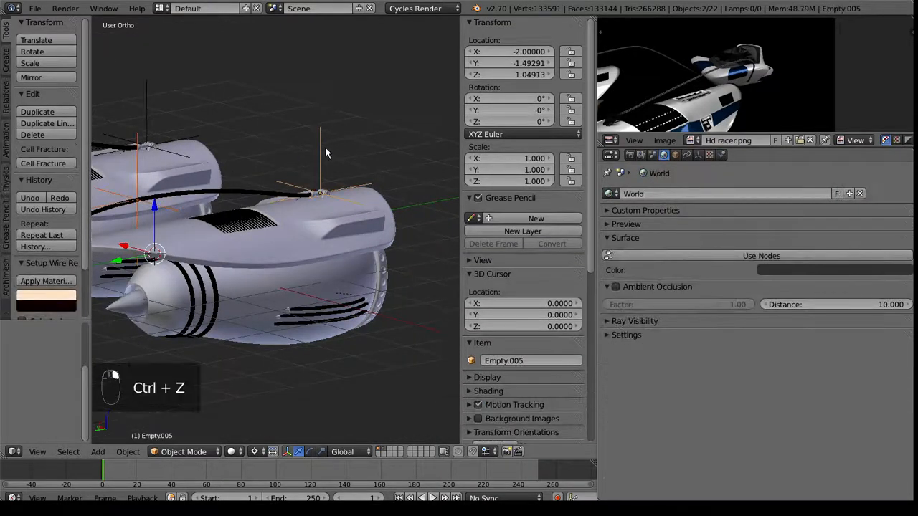
pyautogui.hotkey('ctrl', 'p')
pyautogui.click(325, 149)
# - Parent the empty at the cockpit end of the mirrored cable to the cockpit body as Object
pyautogui.moveTo(325, 148); pyautogui.dragTo(206, 240, button='middle')
pyautogui.keyDown('shift'); pyautogui.rightClick(169, 205); pyautogui.keyUp('shift')
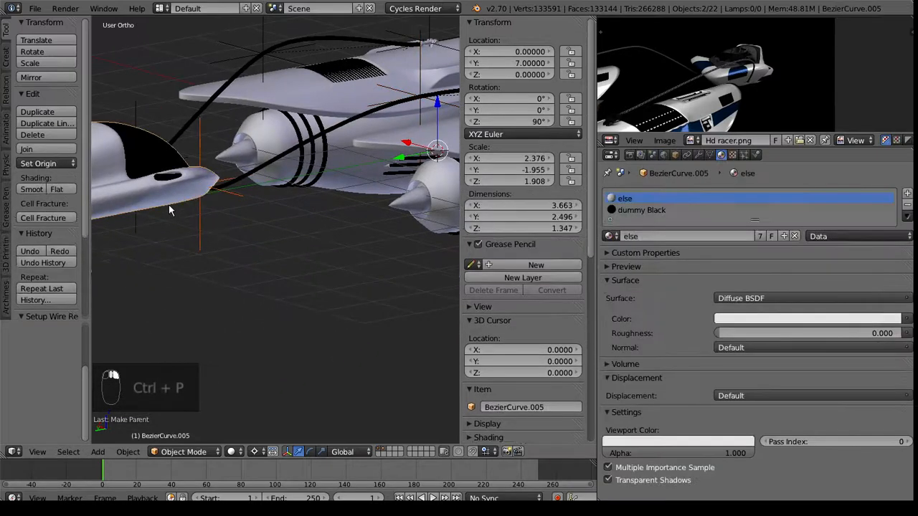
pyautogui.hotkey('ctrl', 'p')
pyautogui.click(169, 205)
pyautogui.scroll(-3, 178, 259)
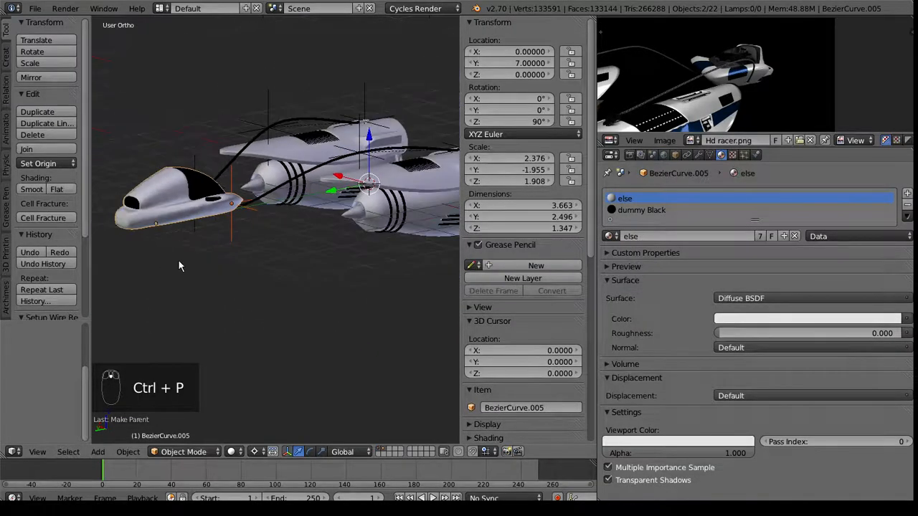
# - Move the cockpit body temporarily to test that both cables follow it
pyautogui.moveTo(178, 259); pyautogui.dragTo(254, 299, button='middle')
pyautogui.rightClick(248, 297)
pyautogui.press('g')
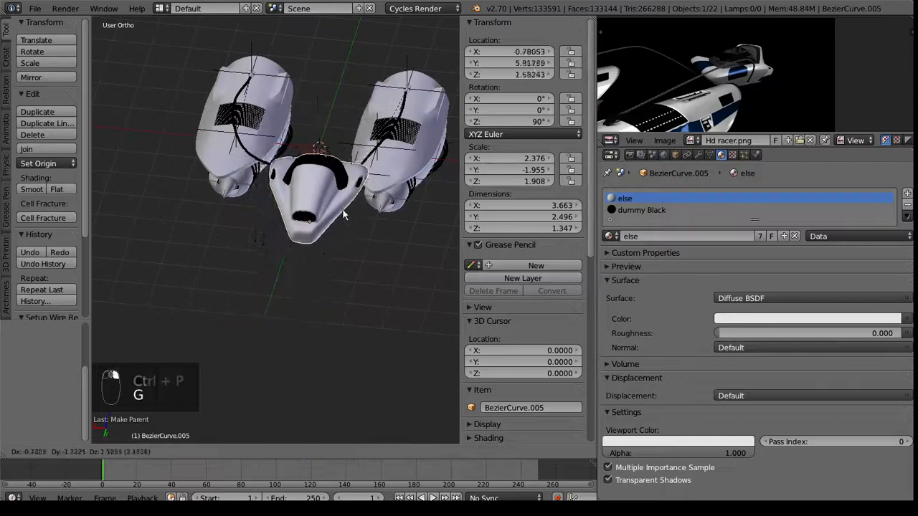
pyautogui.click(323, 215)
pyautogui.moveTo(323, 214); pyautogui.dragTo(137, 202, button='middle')
# - Test-move the mirrored engine and its side stripe detail, cancelling each move
pyautogui.rightClick(209, 201)
pyautogui.press('g')
pyautogui.rightClick(154, 233)
pyautogui.rightClick(241, 280)
pyautogui.press('g')
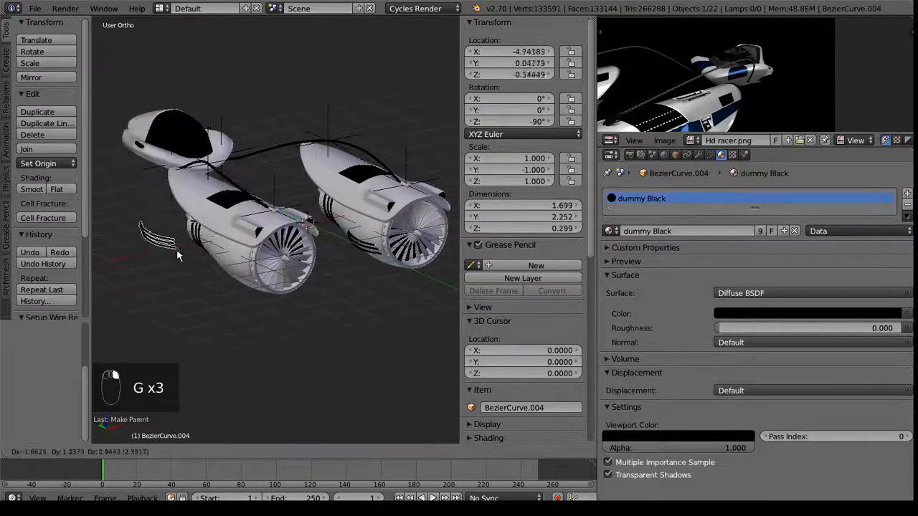
pyautogui.rightClick(228, 245)
pyautogui.press('g')
pyautogui.rightClick(173, 172)
# - Examine the cockpit body's mesh around its rear opening in Edit Mode, then return to Object Mode and view the whole racer
pyautogui.moveTo(173, 173); pyautogui.dragTo(193, 246, button='middle')
pyautogui.scroll(3, 287, 246)
pyautogui.rightClick(349, 244)
pyautogui.moveTo(349, 244); pyautogui.dragTo(307, 316, button='middle')
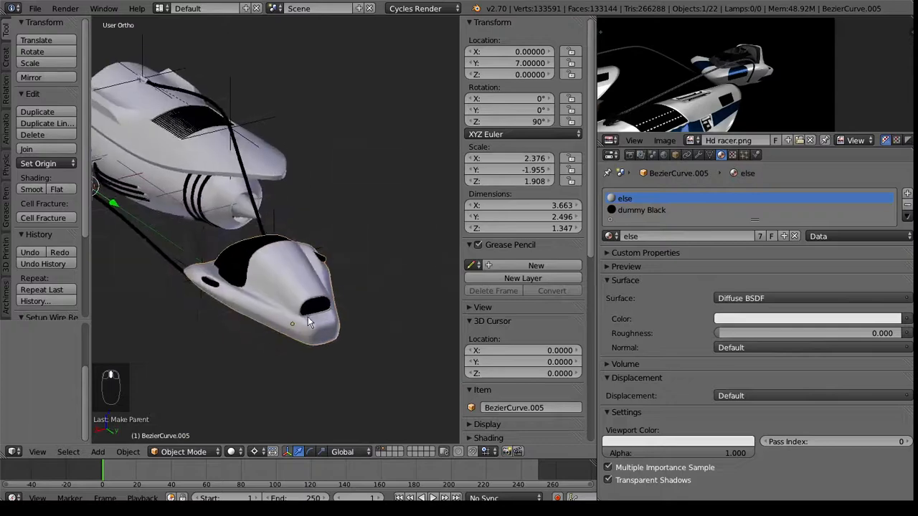
pyautogui.scroll(4, 302, 254)
pyautogui.press('Tab')
pyautogui.moveTo(302, 253); pyautogui.dragTo(306, 211, button='middle')
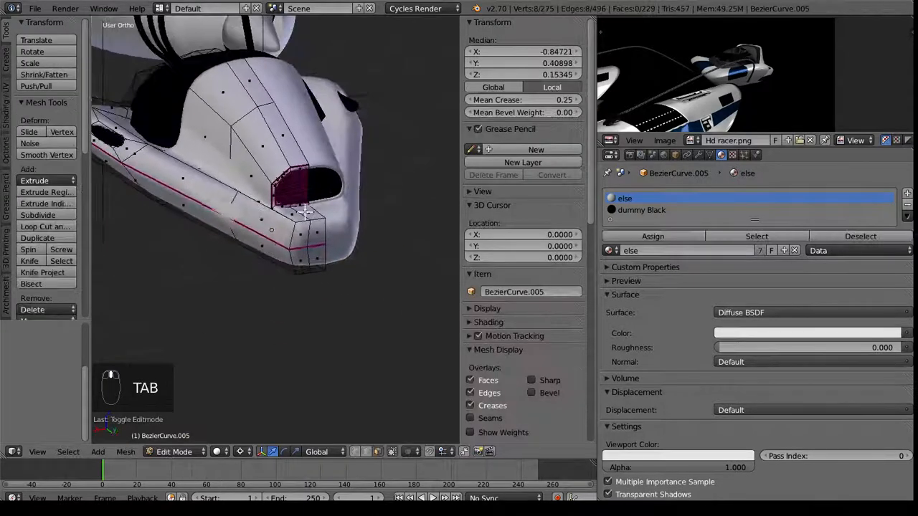
pyautogui.moveTo(237, 280); pyautogui.dragTo(350, 297, button='middle')
pyautogui.scroll(-4, 336, 294)
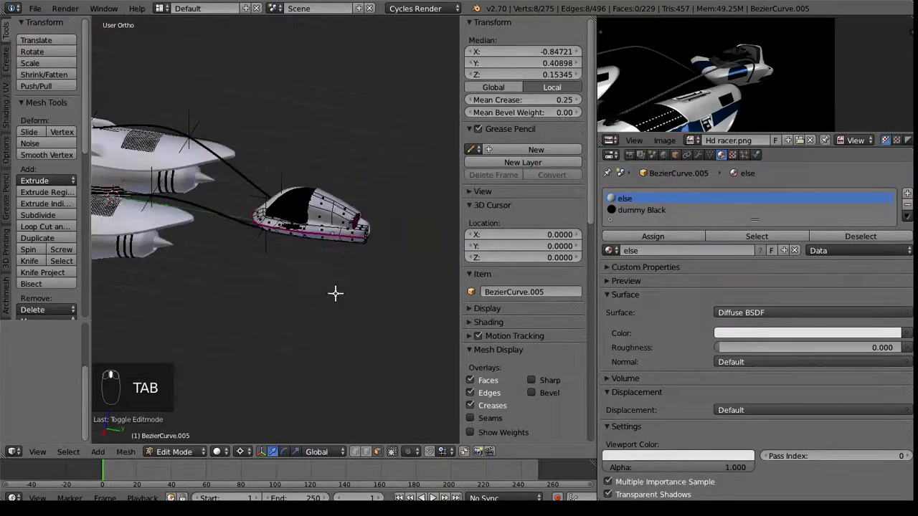
pyautogui.press('Tab')
pyautogui.moveTo(301, 280); pyautogui.dragTo(372, 258, button='middle')
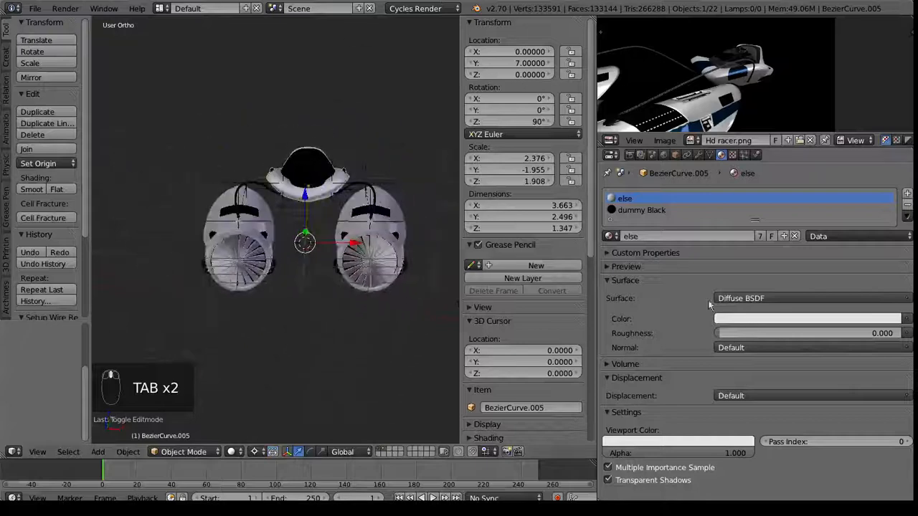